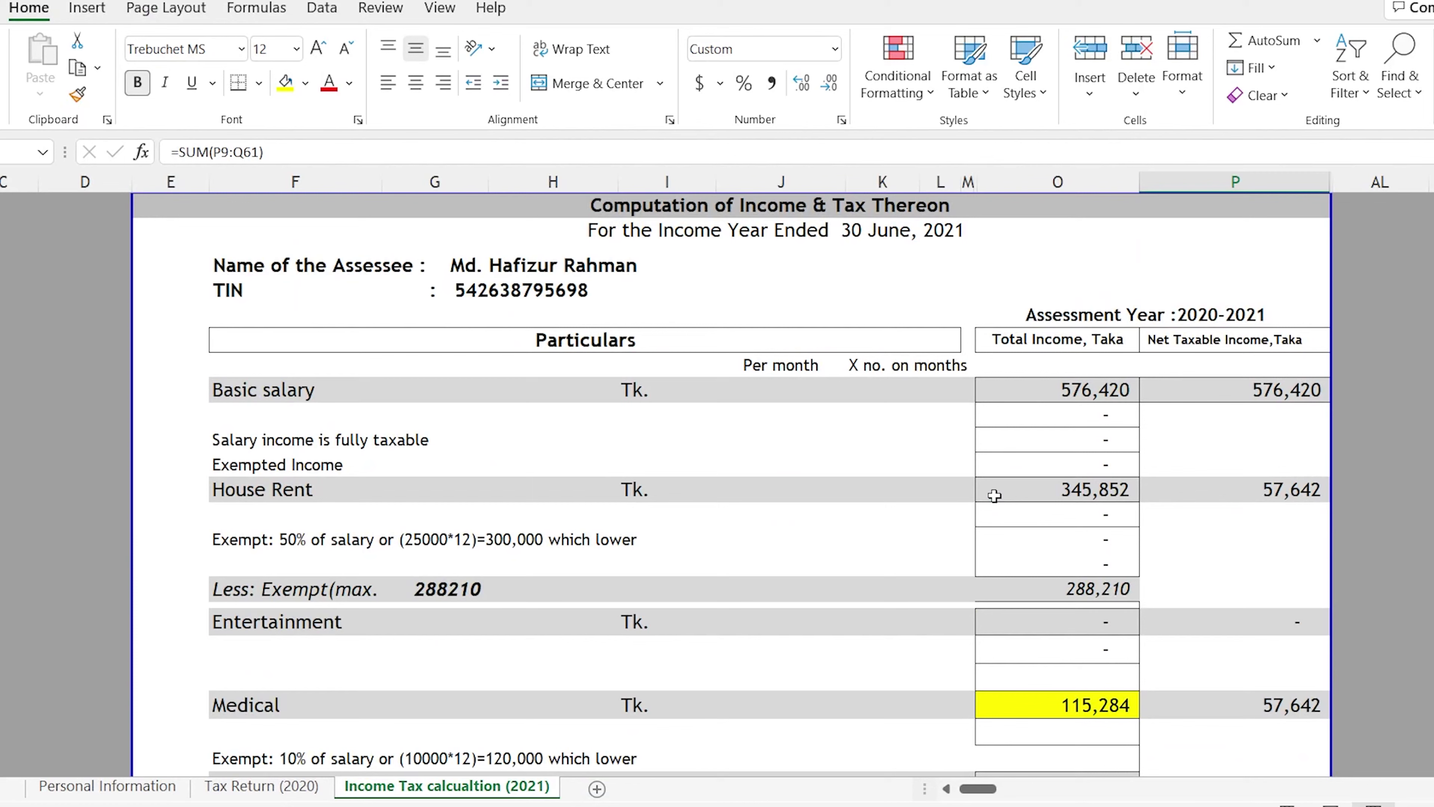
Step: Review the computation down to the yellow rebate rule row in the Tax Rebate Calculation
scroll(995, 496, "down", 3)
scroll(994, 495, "down", 4)
scroll(994, 495, "down", 2)
scroll(995, 496, "down", 4)
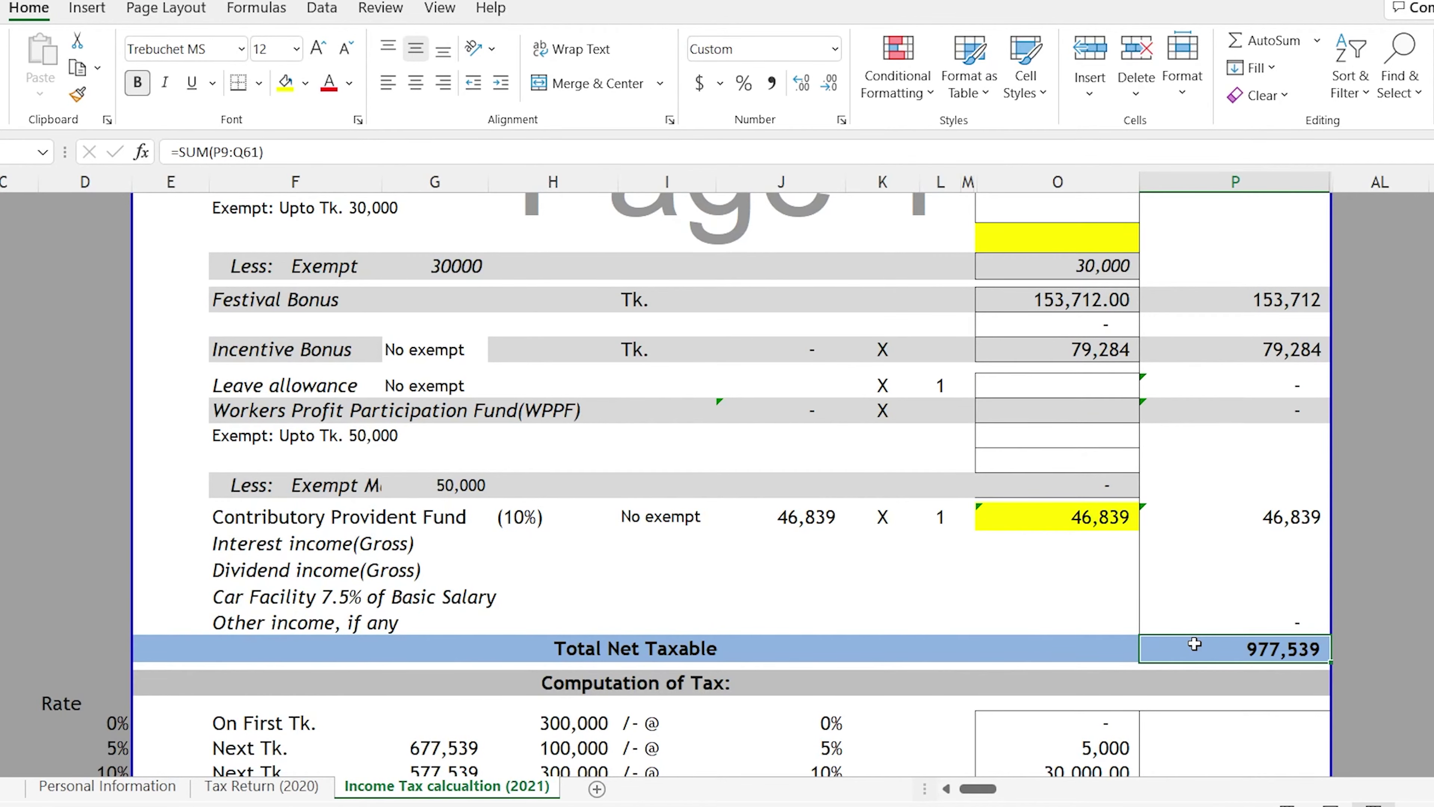
scroll(1194, 644, "down", 3)
scroll(1195, 644, "down", 2)
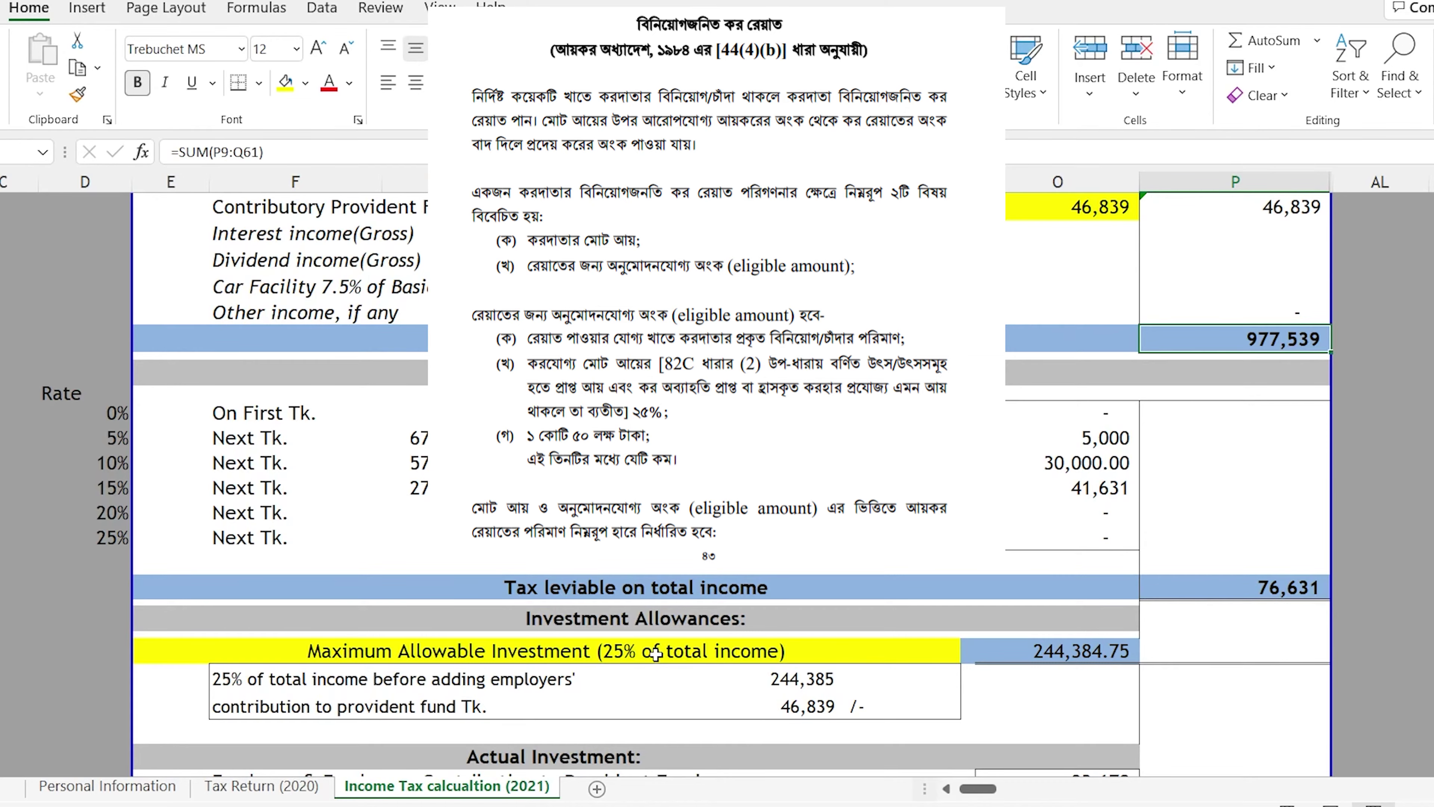
scroll(653, 655, "down", 2)
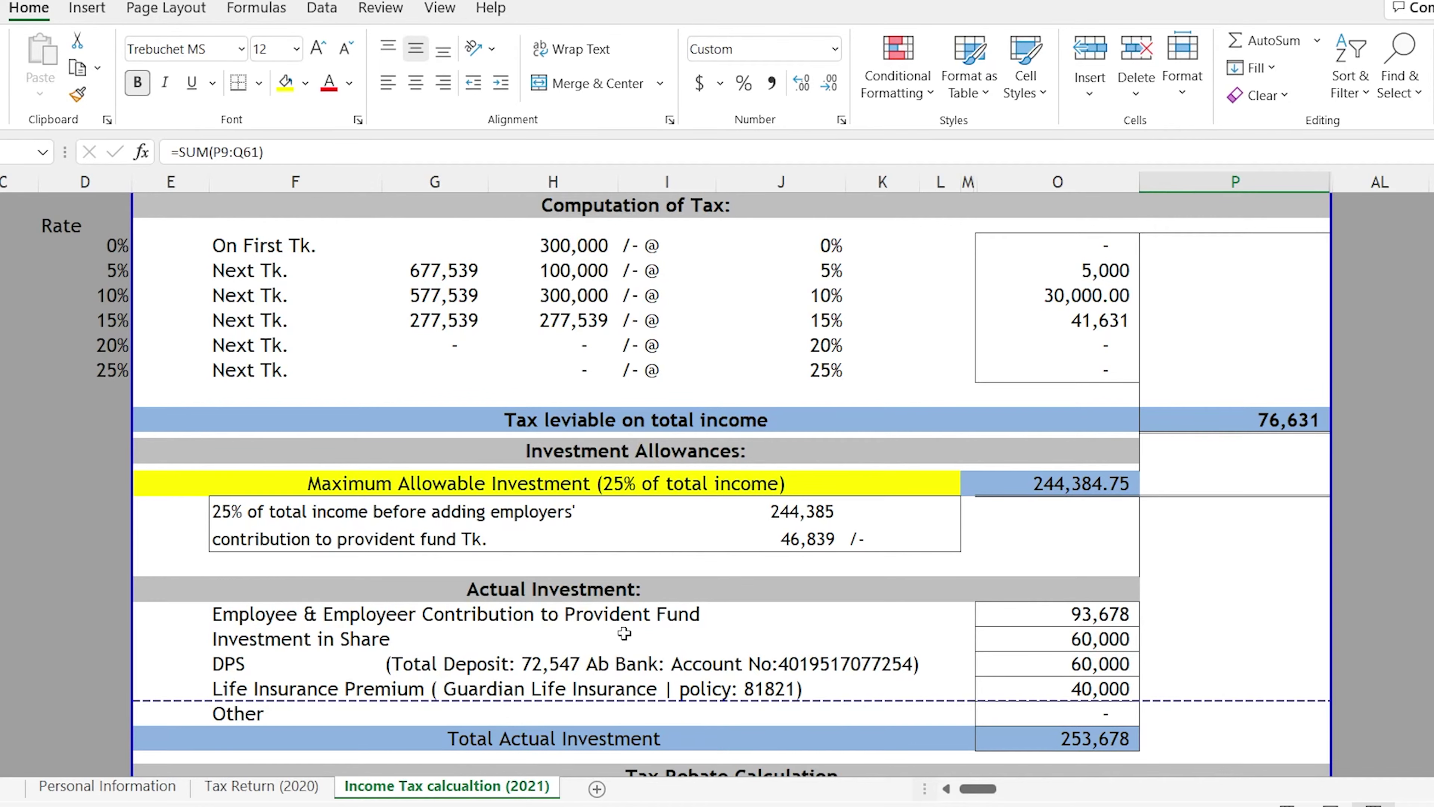
scroll(625, 634, "down", 5)
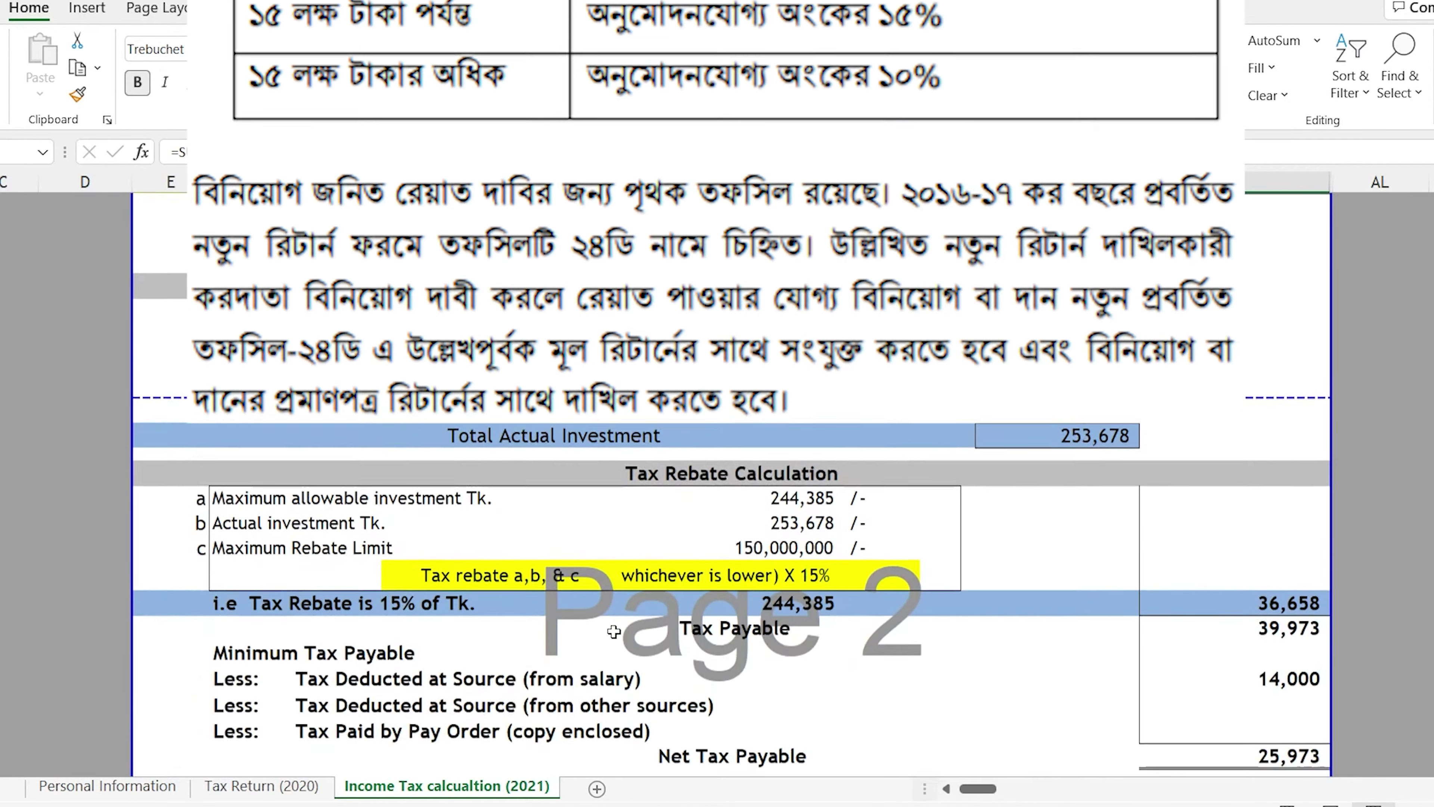
left_click(695, 577)
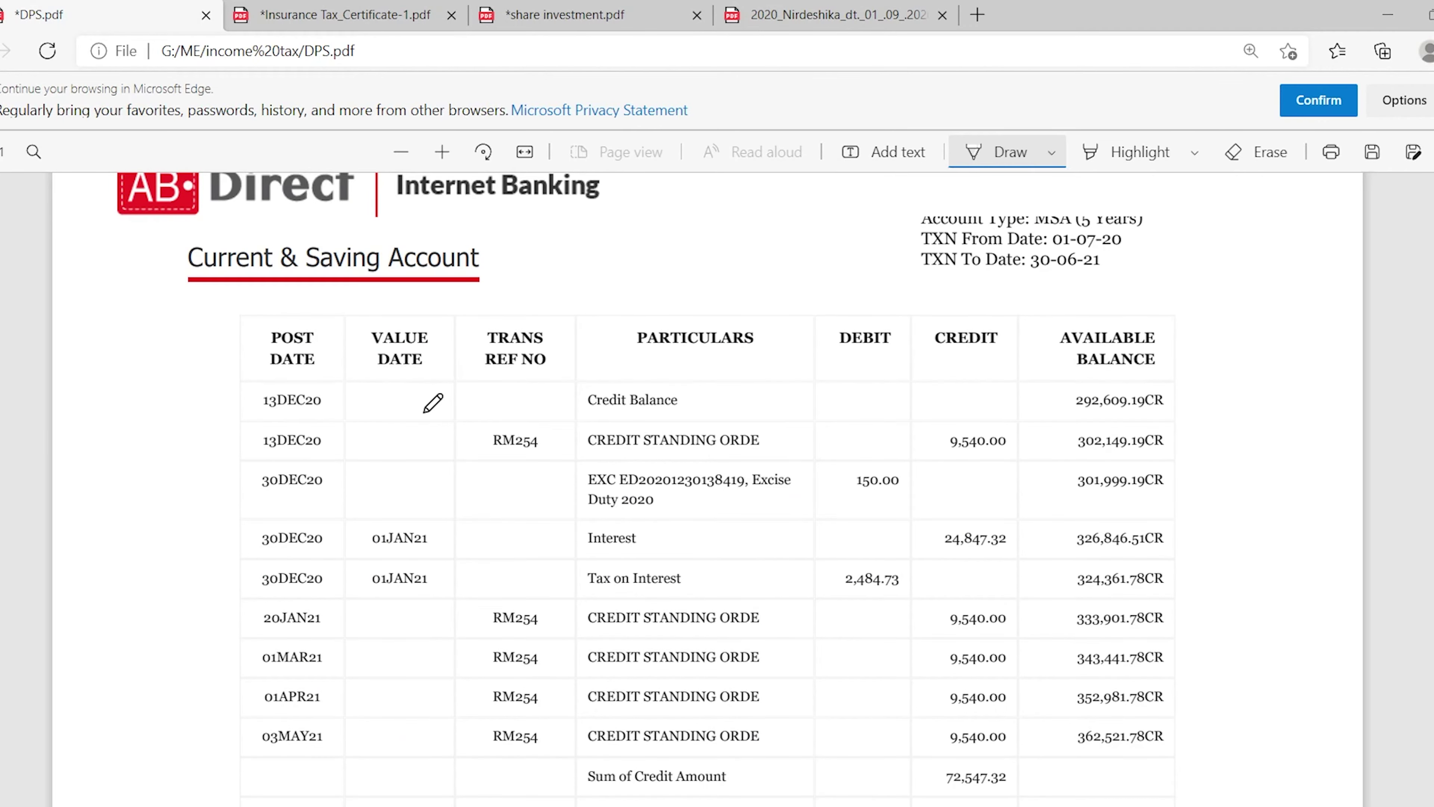
Step: Check the share investment statement, then the Guardian Life certificate showing a 53,724.00 premium
left_click(387, 14)
left_click(534, 9)
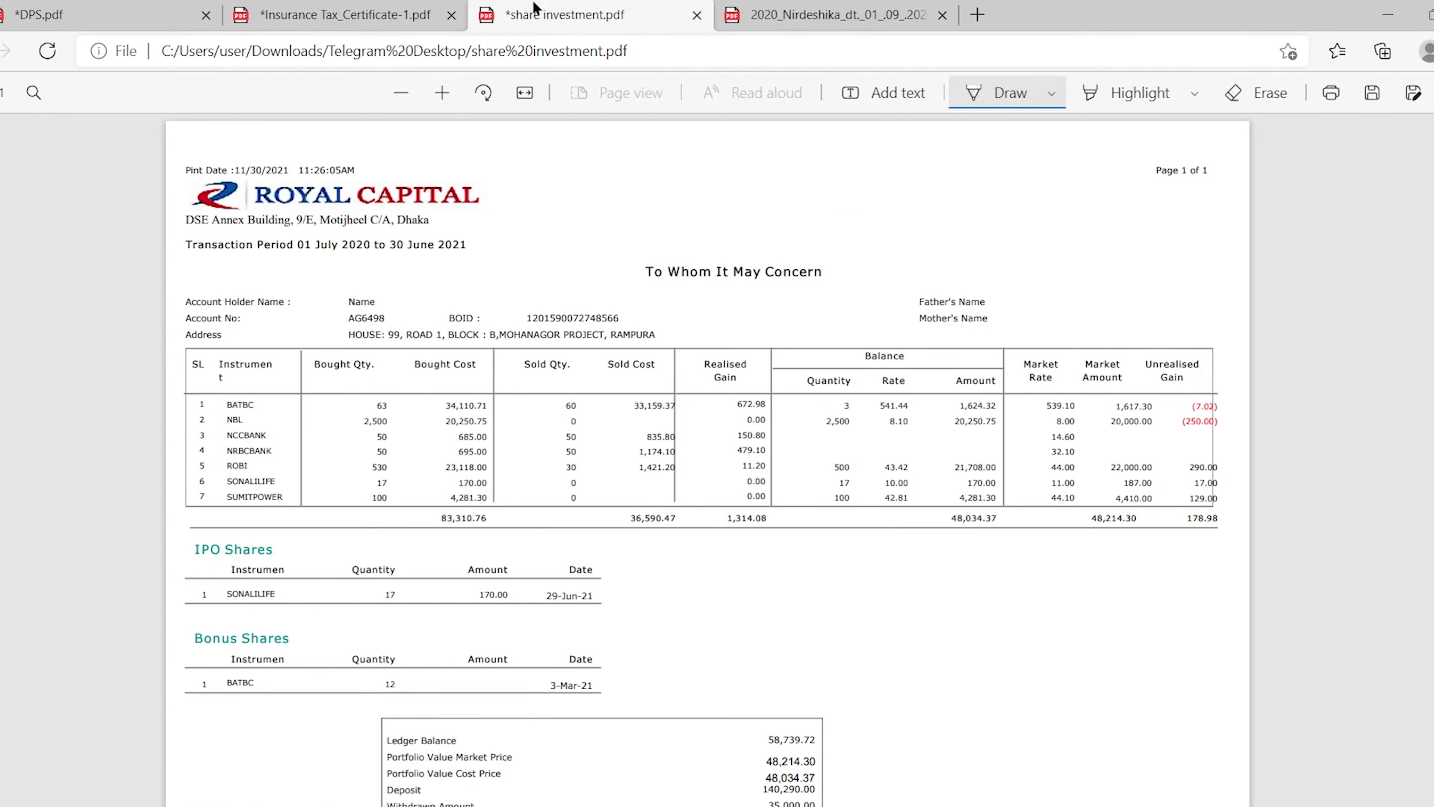
left_click(413, 7)
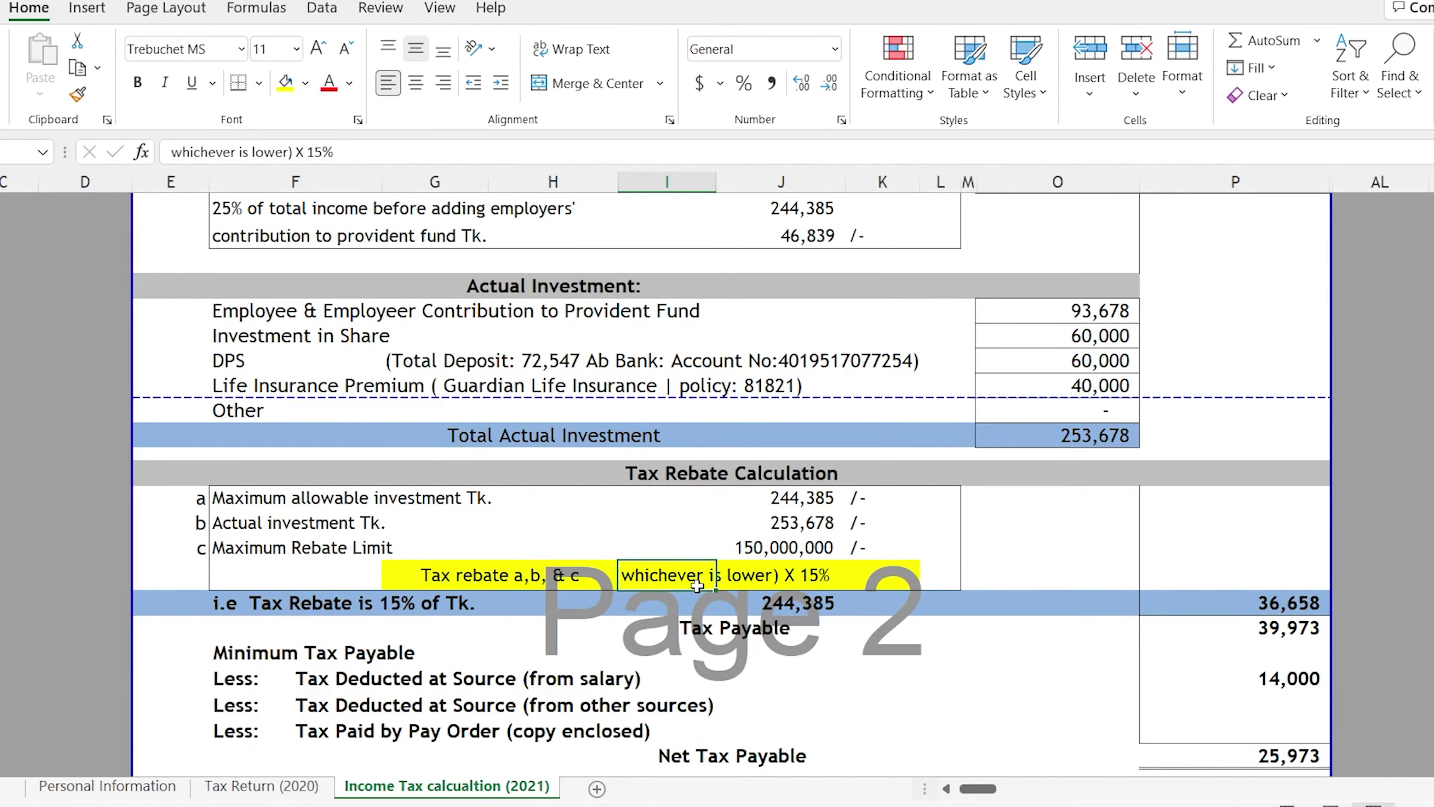
scroll(697, 586, "down", 3)
scroll(697, 586, "down", 1)
scroll(697, 586, "up", 2)
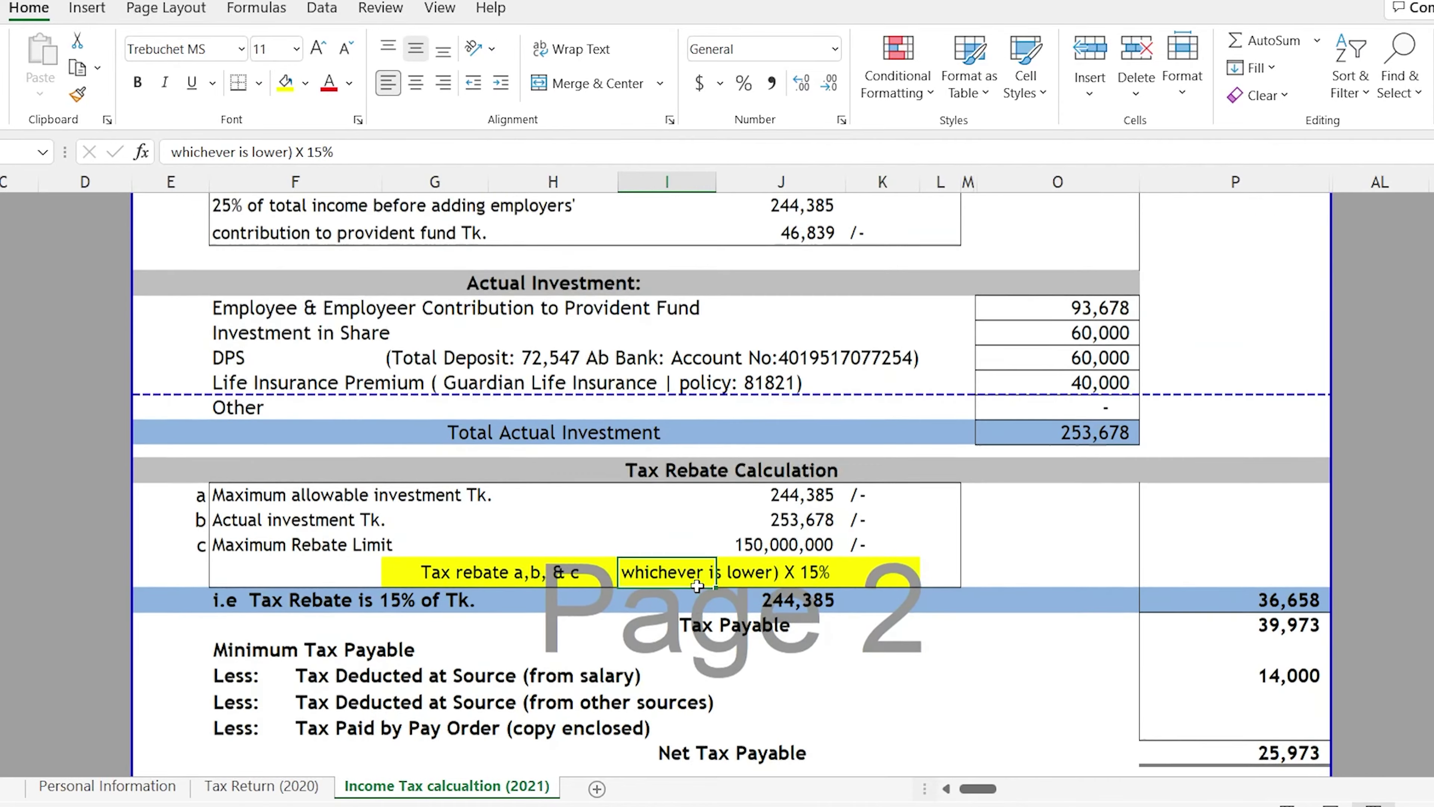
scroll(697, 587, "up", 7)
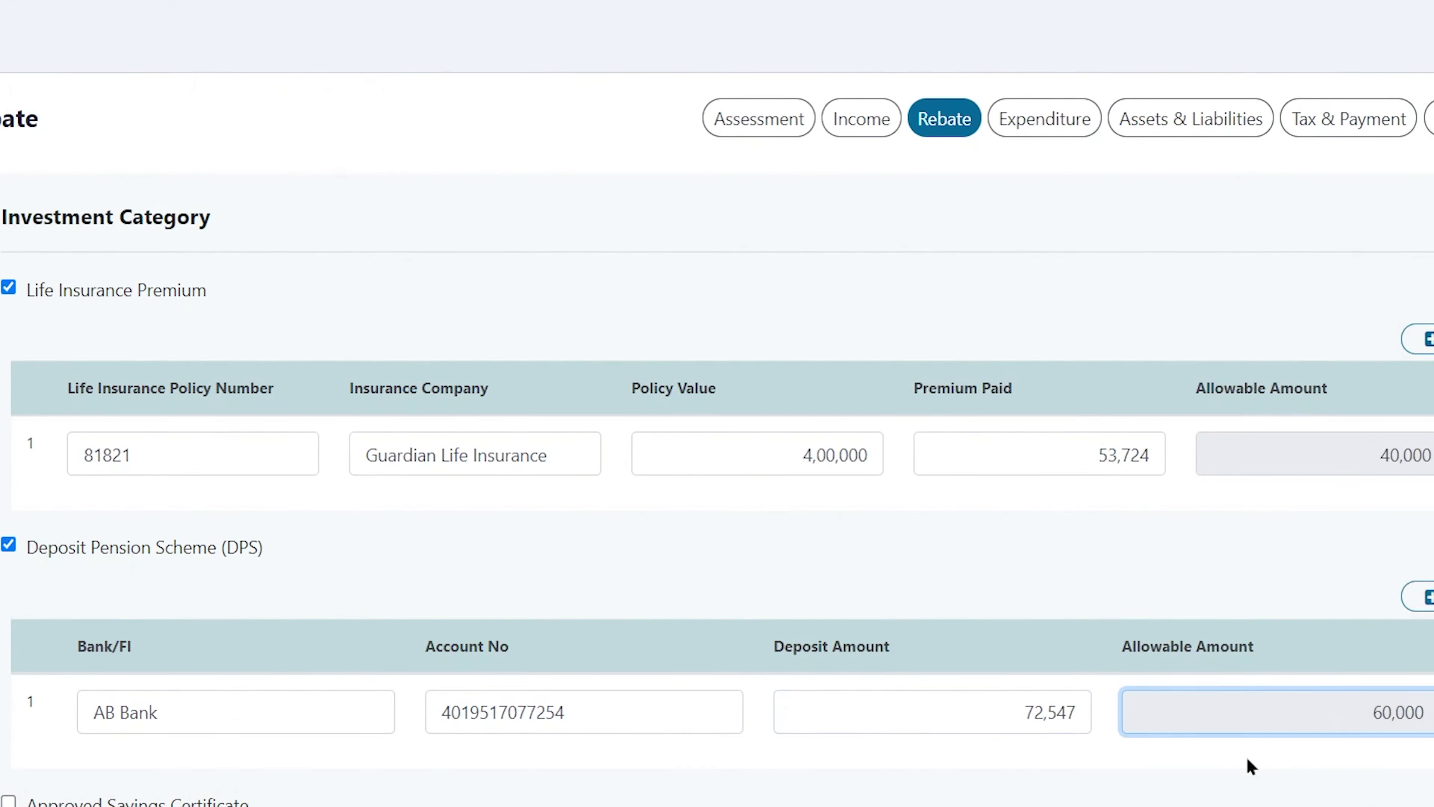
Step: Scroll the Rebate tab through the Life Insurance Premium, DPS and RPF entries
scroll(1296, 749, "down", 5)
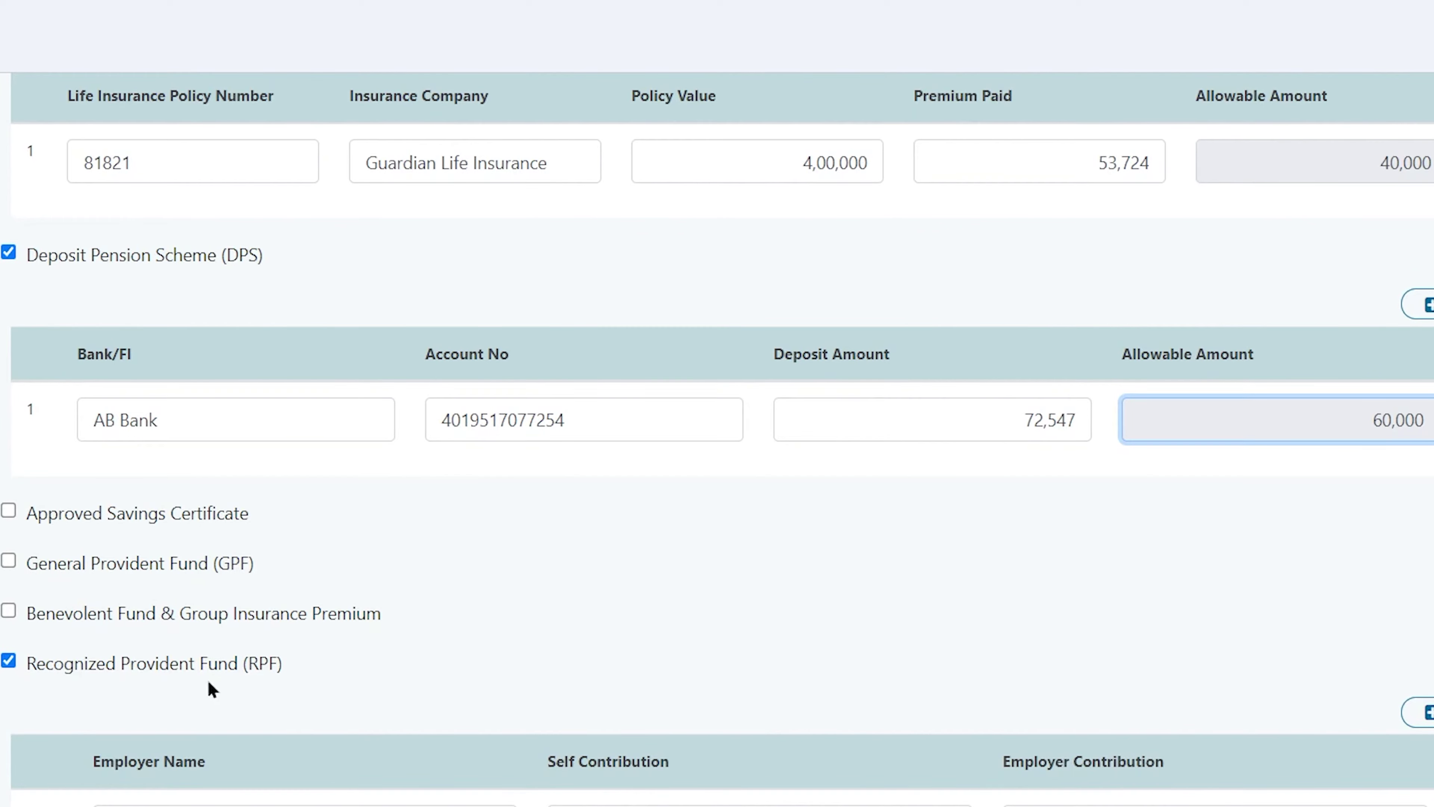
scroll(288, 676, "down", 3)
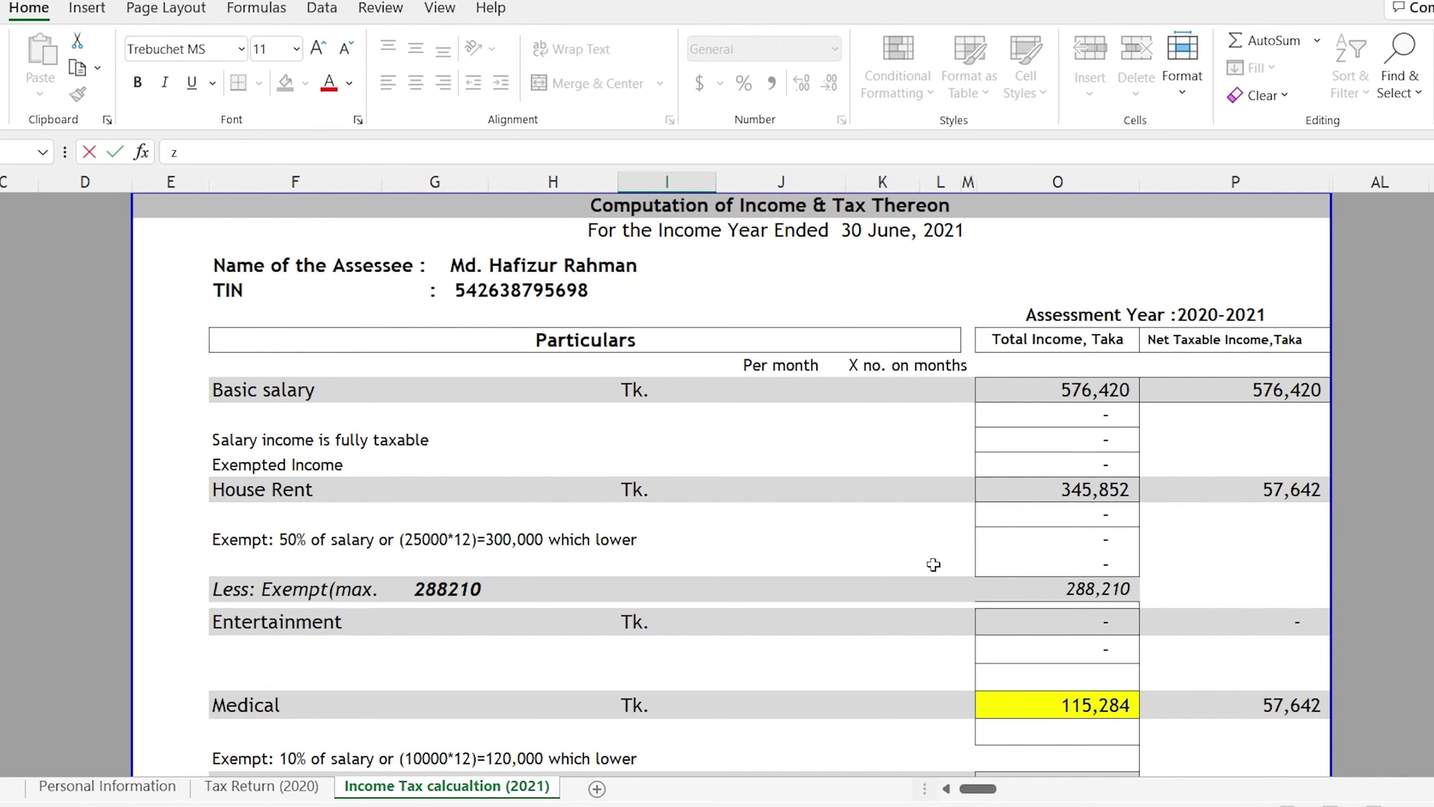
Step: Confirm Total Net Taxable 977,539 is calculated by =SUM(P9:Q61)
scroll(1184, 474, "down", 5)
scroll(1183, 475, "down", 2)
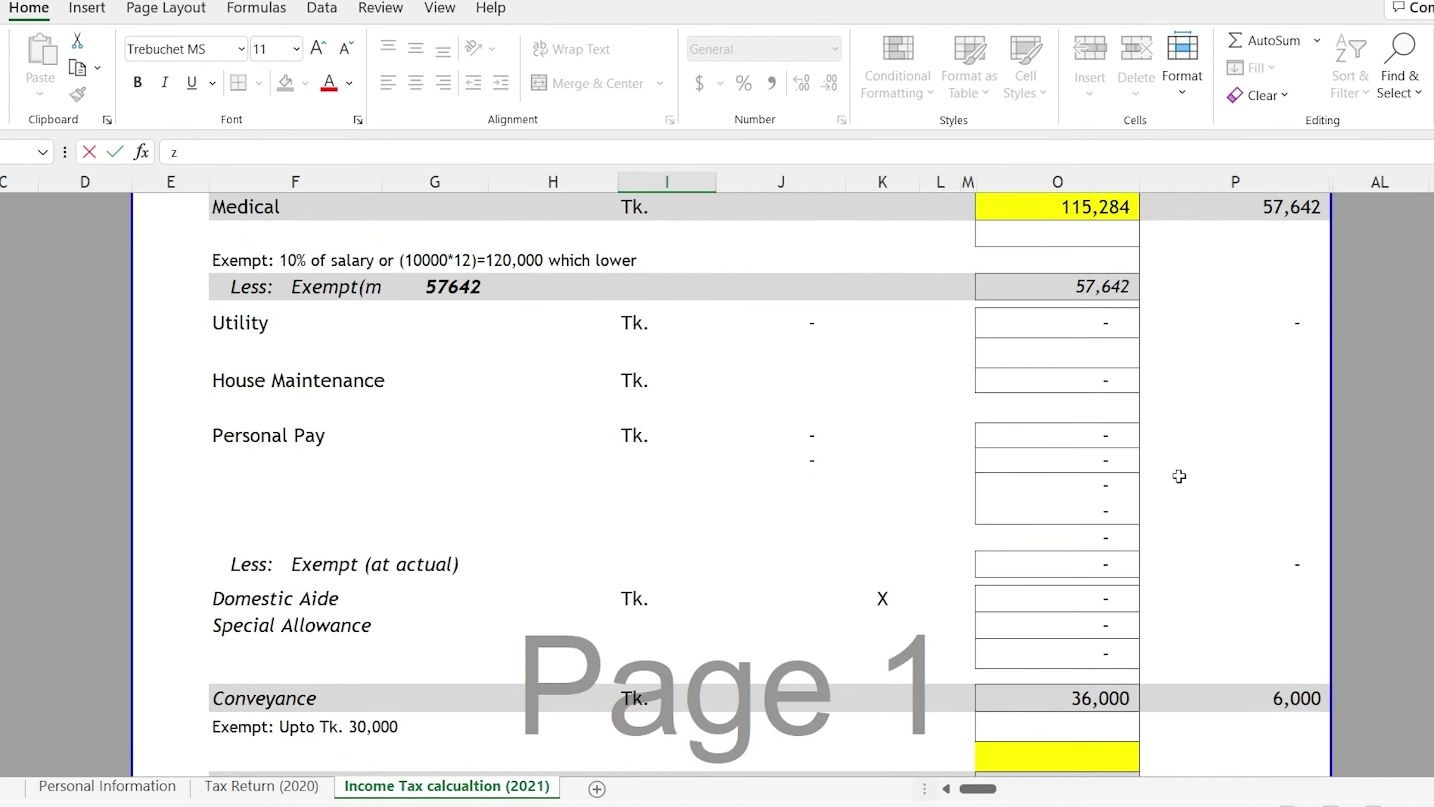
scroll(1182, 477, "up", 7)
scroll(1178, 480, "down", 9)
scroll(1179, 479, "down", 4)
scroll(1180, 484, "down", 2)
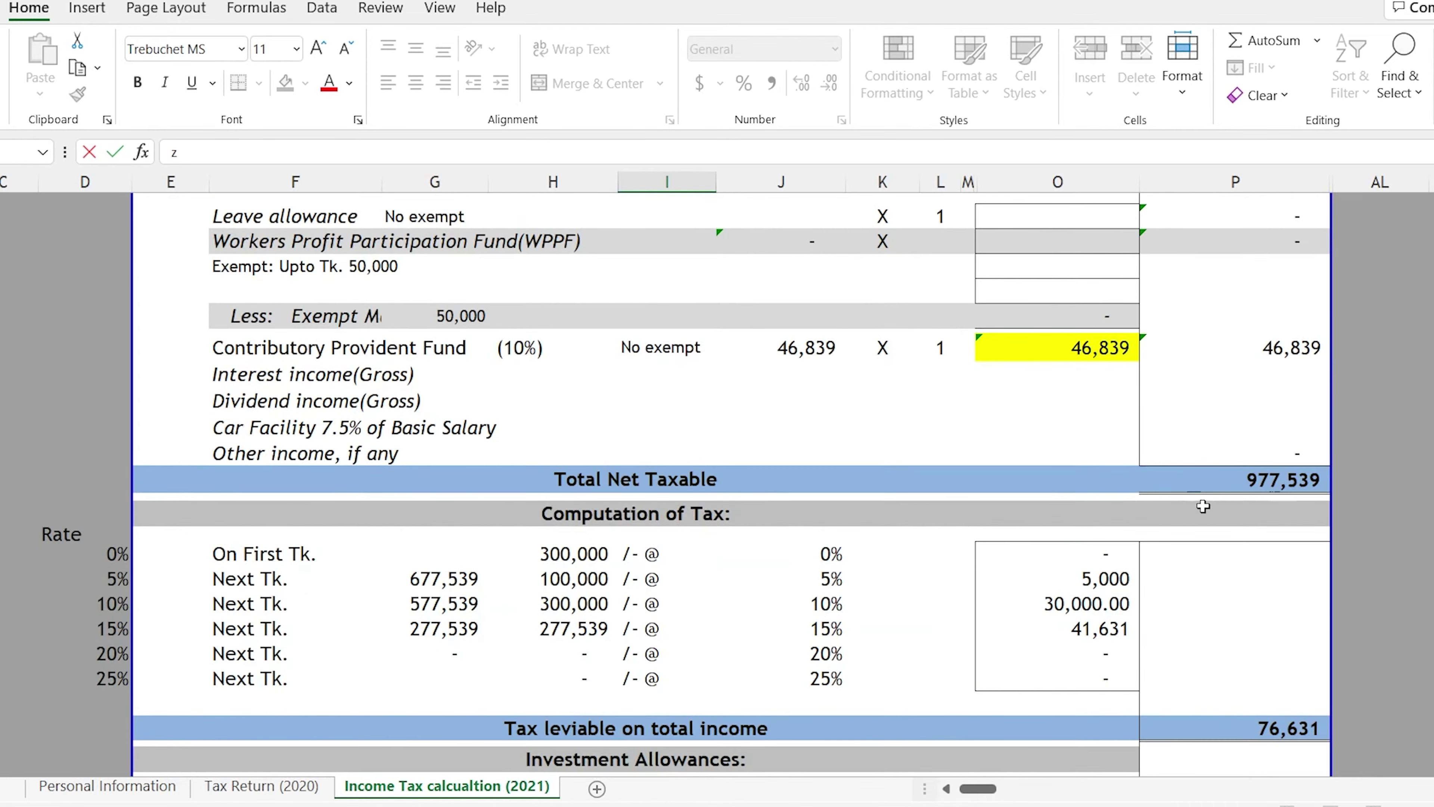
left_click(1261, 484)
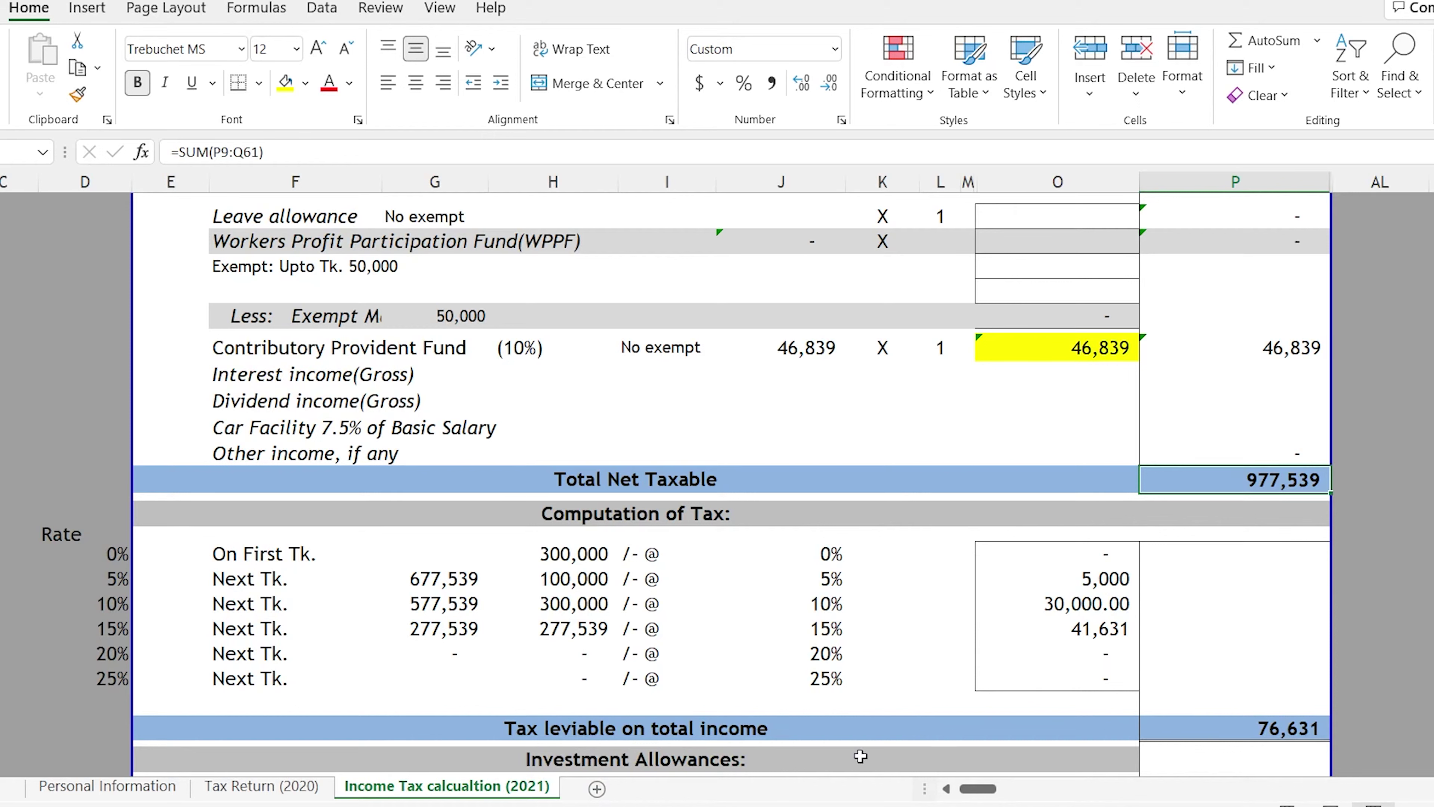
Step: Confirm the 76,631 tax leviable is =SUM(O66:O71) and locate the Maximum Allowable Investment row
left_click(1278, 723)
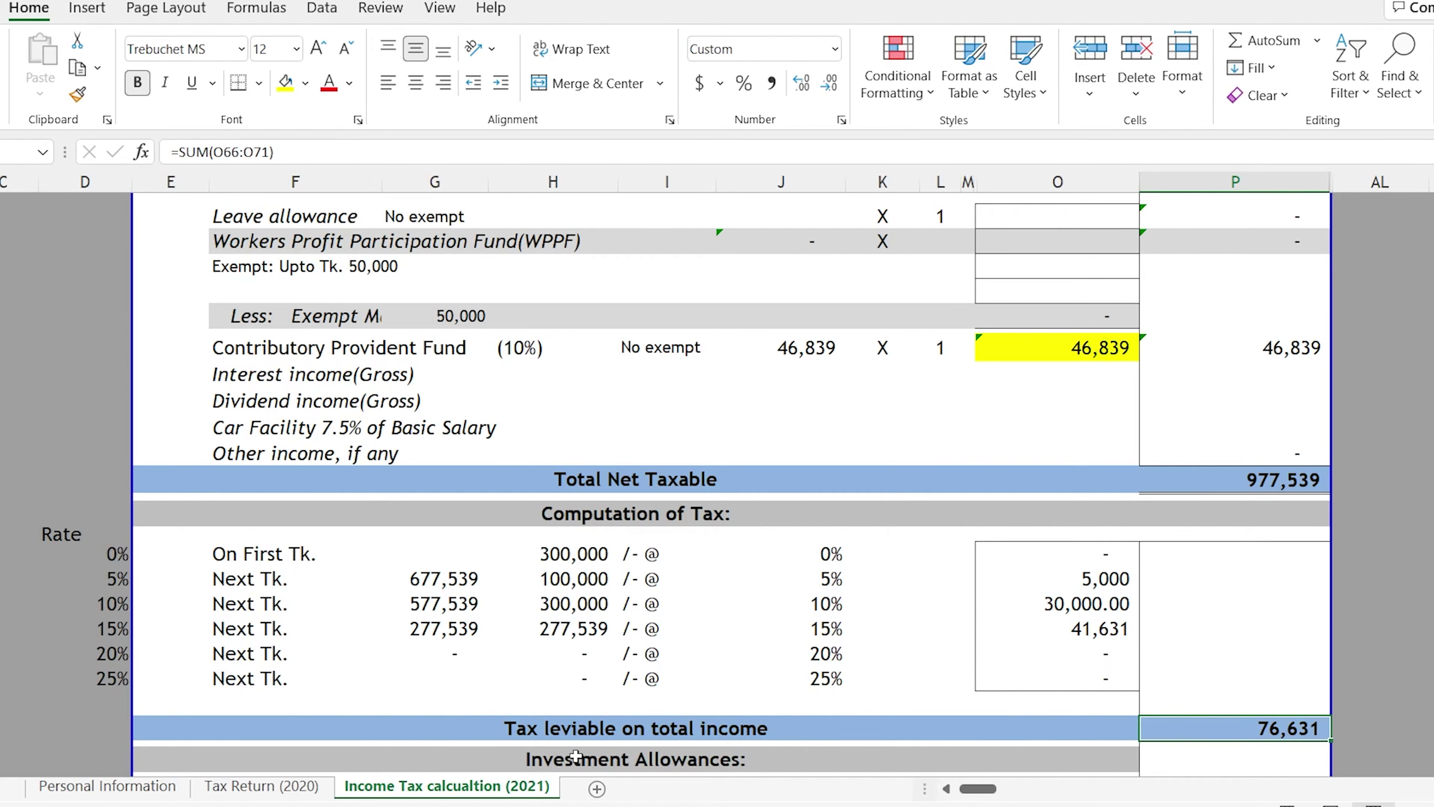
scroll(1223, 755, "down", 5)
left_click(565, 480)
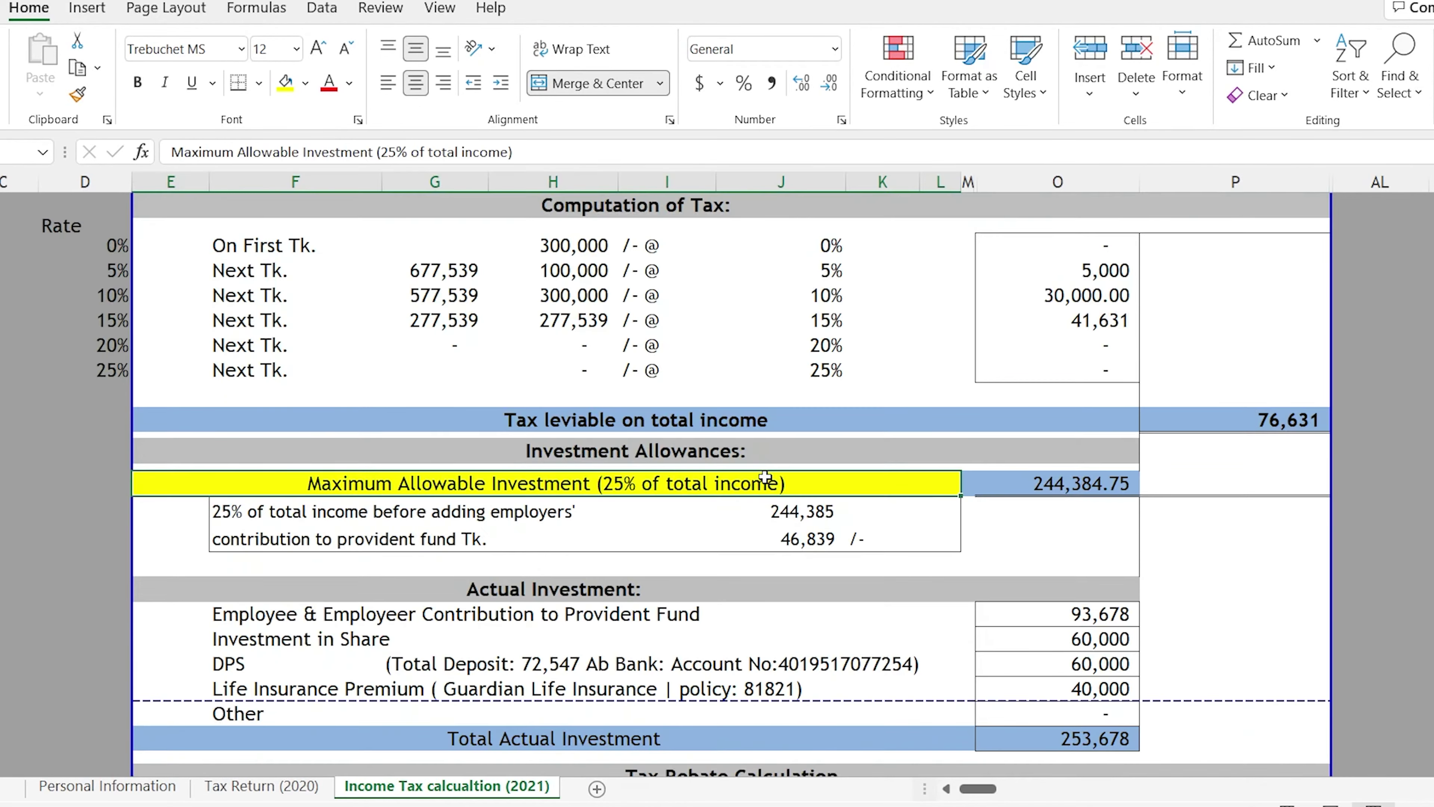
Step: Select the 244,384.75 cell to read its =P62*25% formula
scroll(1230, 372, "up", 3)
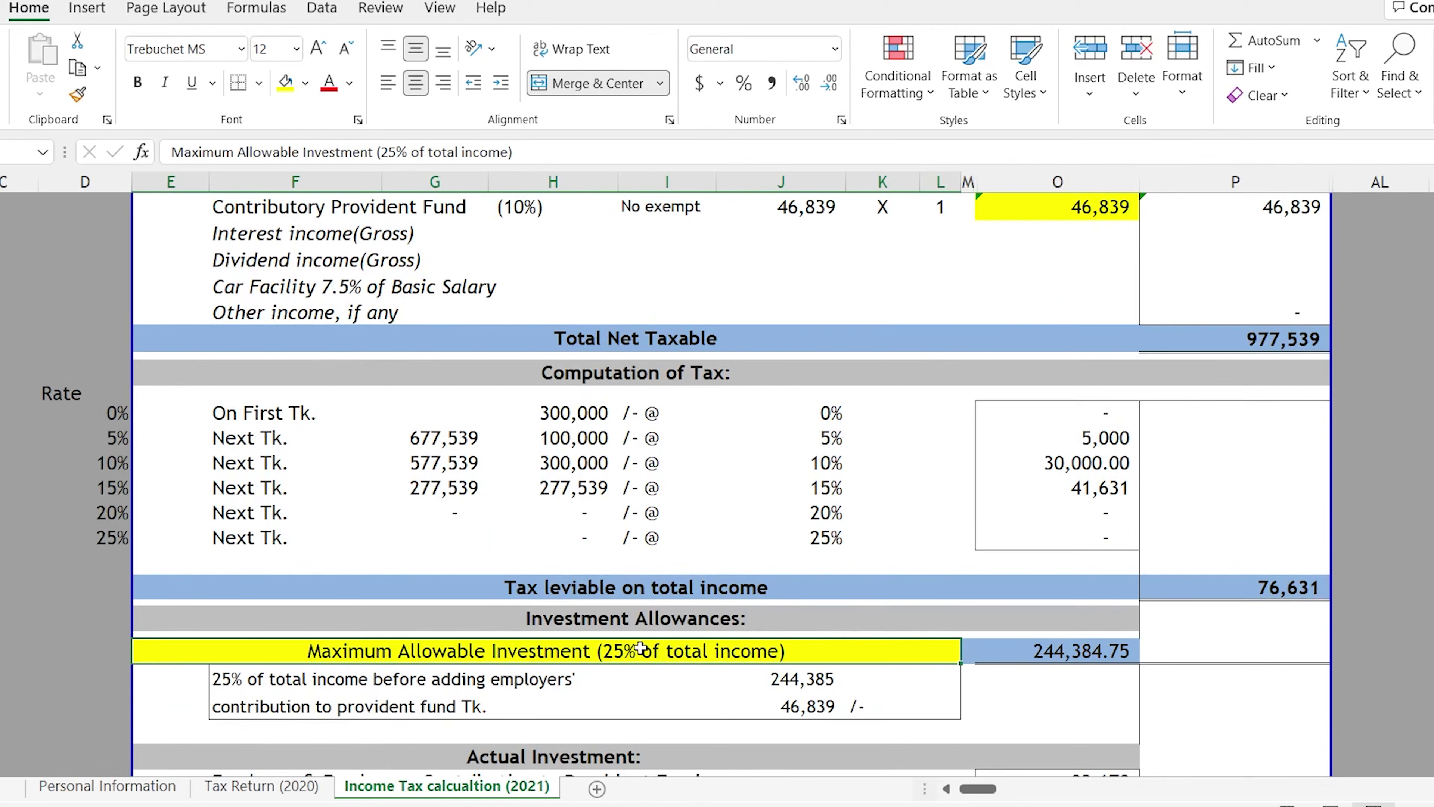
left_click(1072, 648)
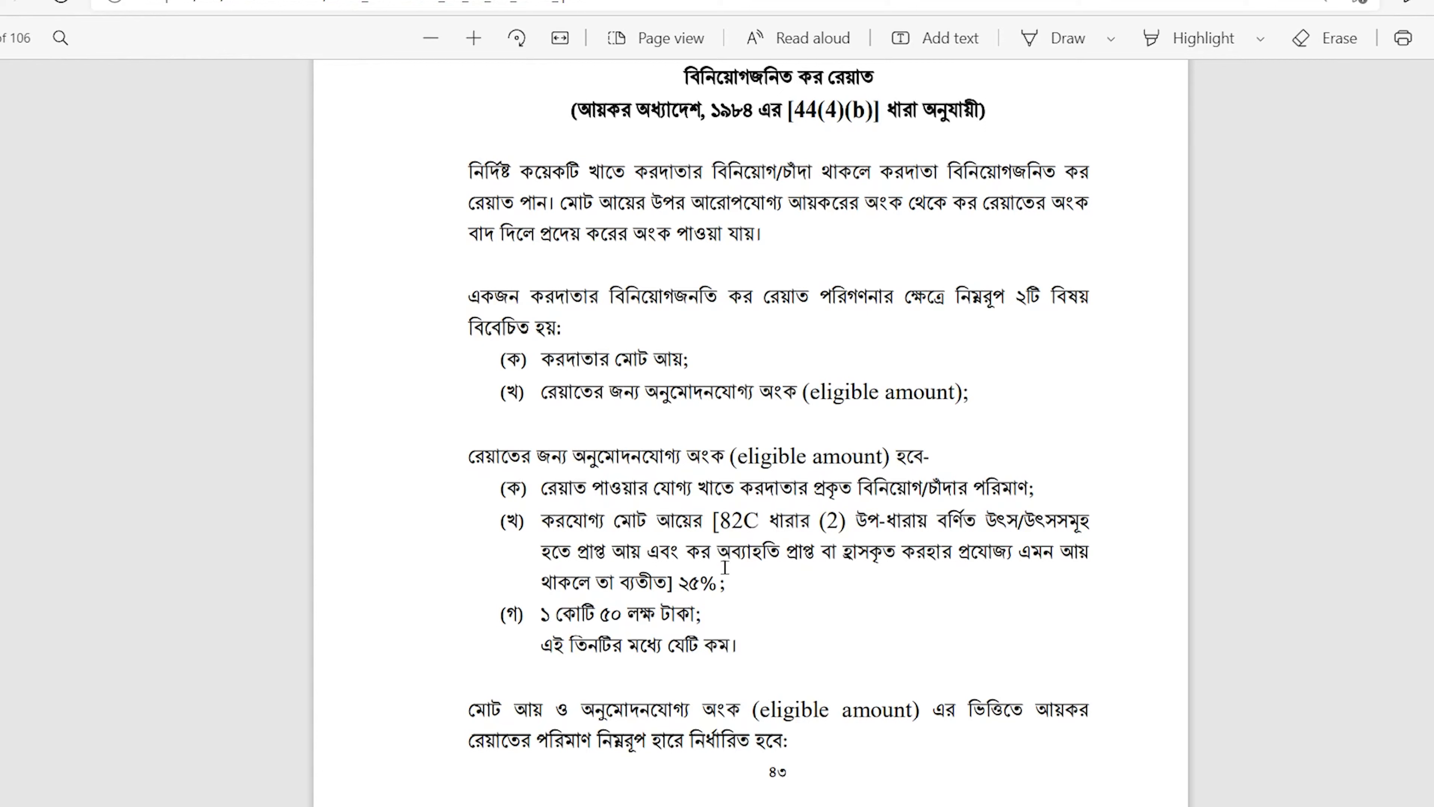
Step: Highlight the 25% limit in the guide's eligible-amount rule
left_click_drag(727, 585, 678, 585)
left_click(846, 604)
scroll(847, 603, "down", 5)
scroll(846, 603, "down", 5)
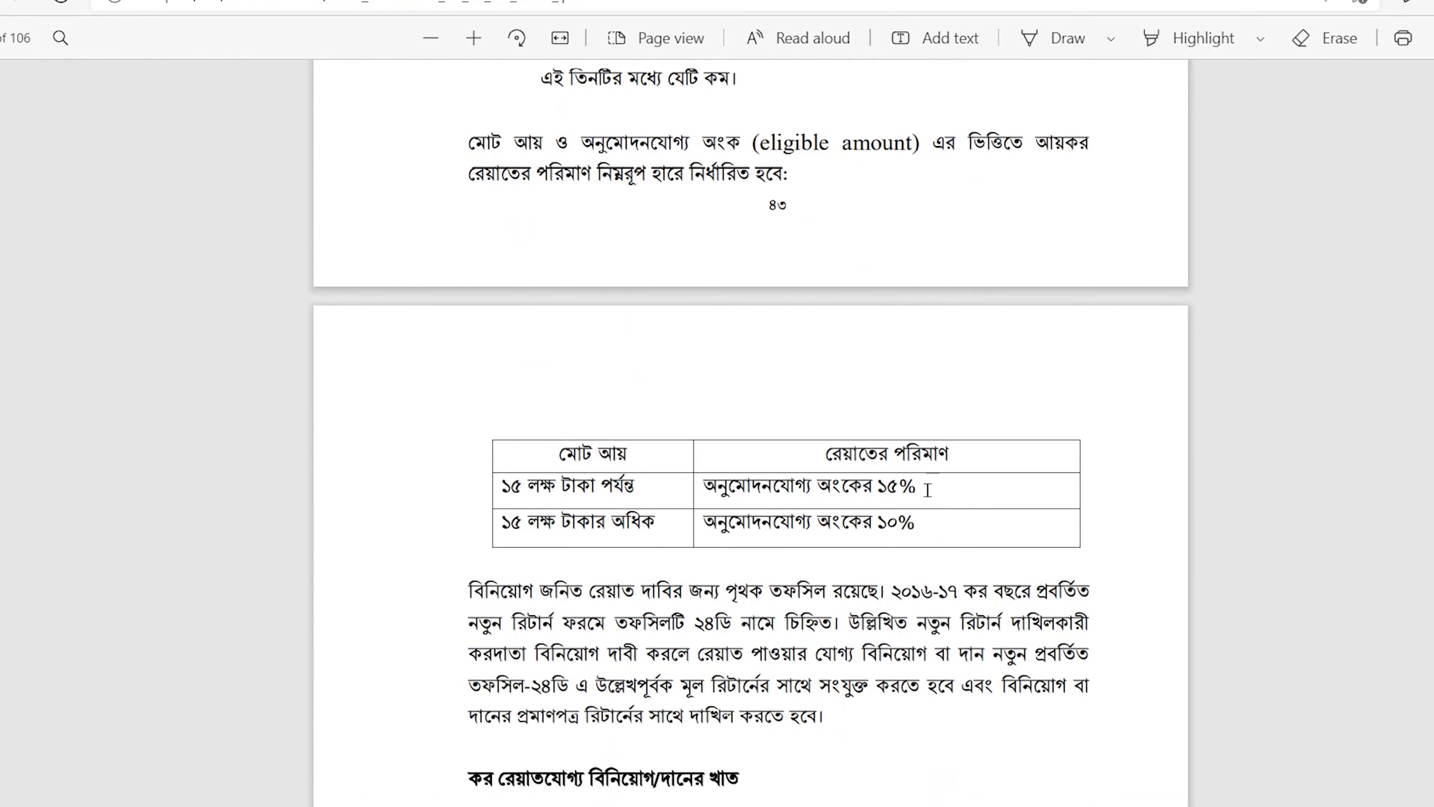
Step: Highlight the 15% rebate rate in the table and reach the eligible investments list
left_click_drag(926, 487, 862, 487)
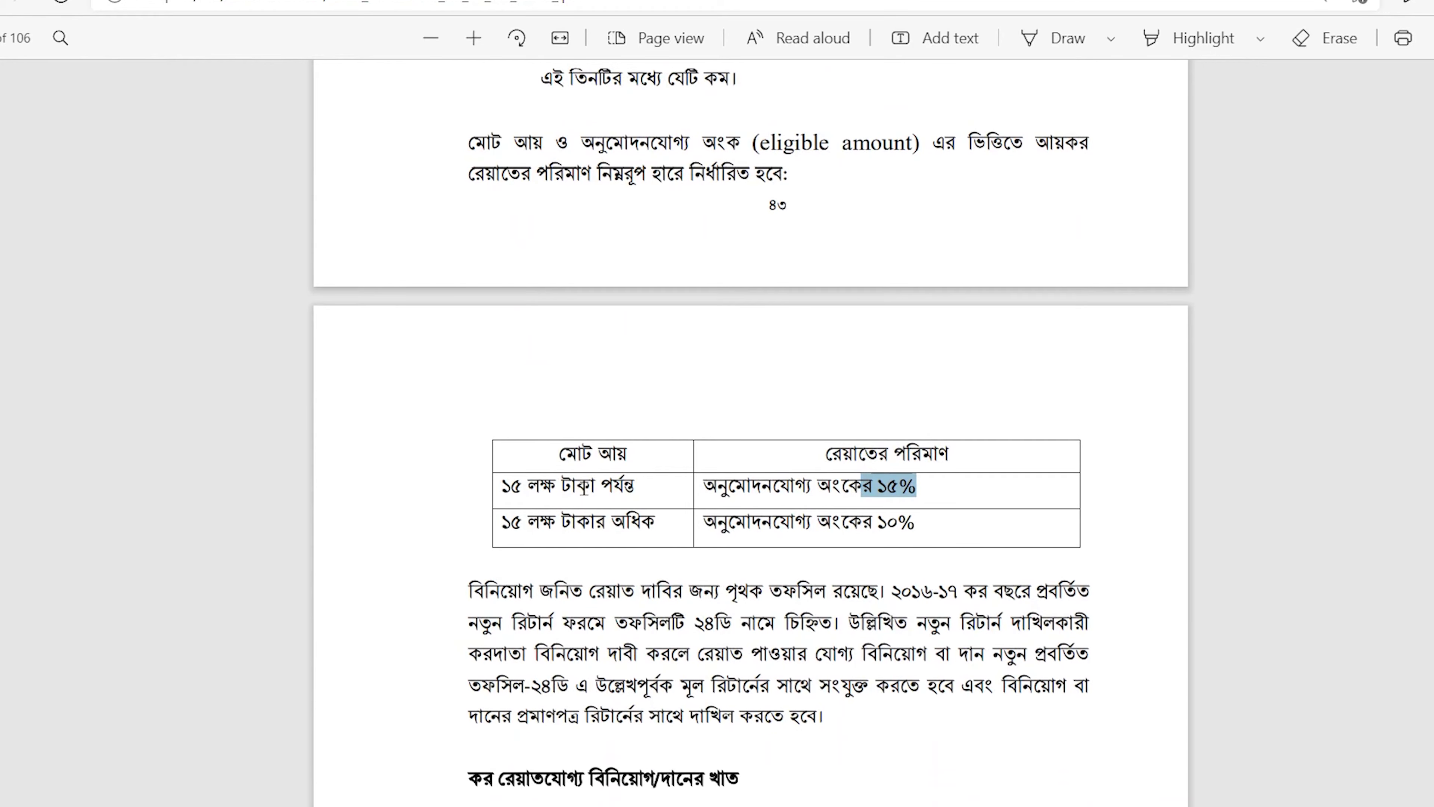
left_click(924, 487)
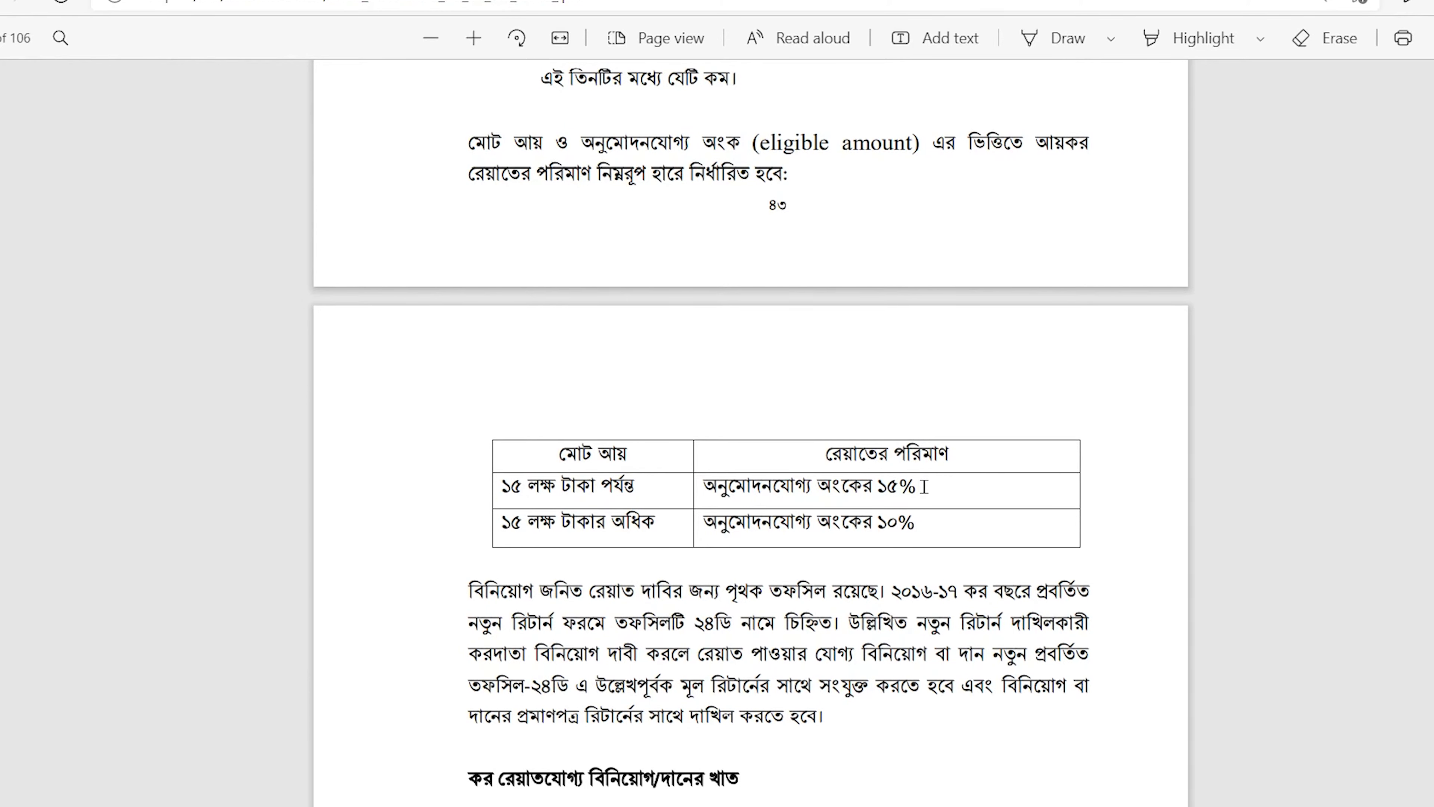
scroll(924, 487, "down", 4)
scroll(932, 491, "down", 1)
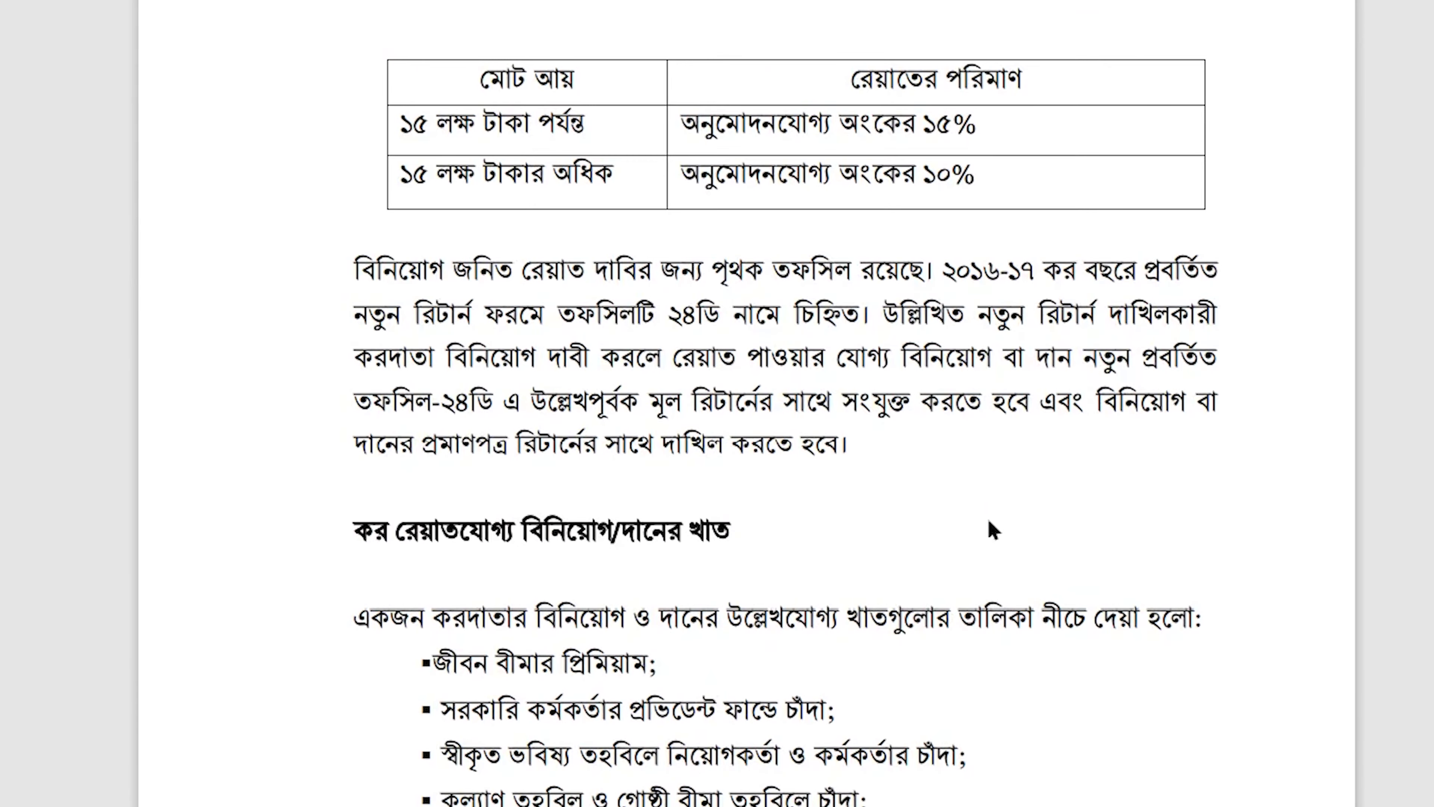
scroll(992, 530, "down", 5)
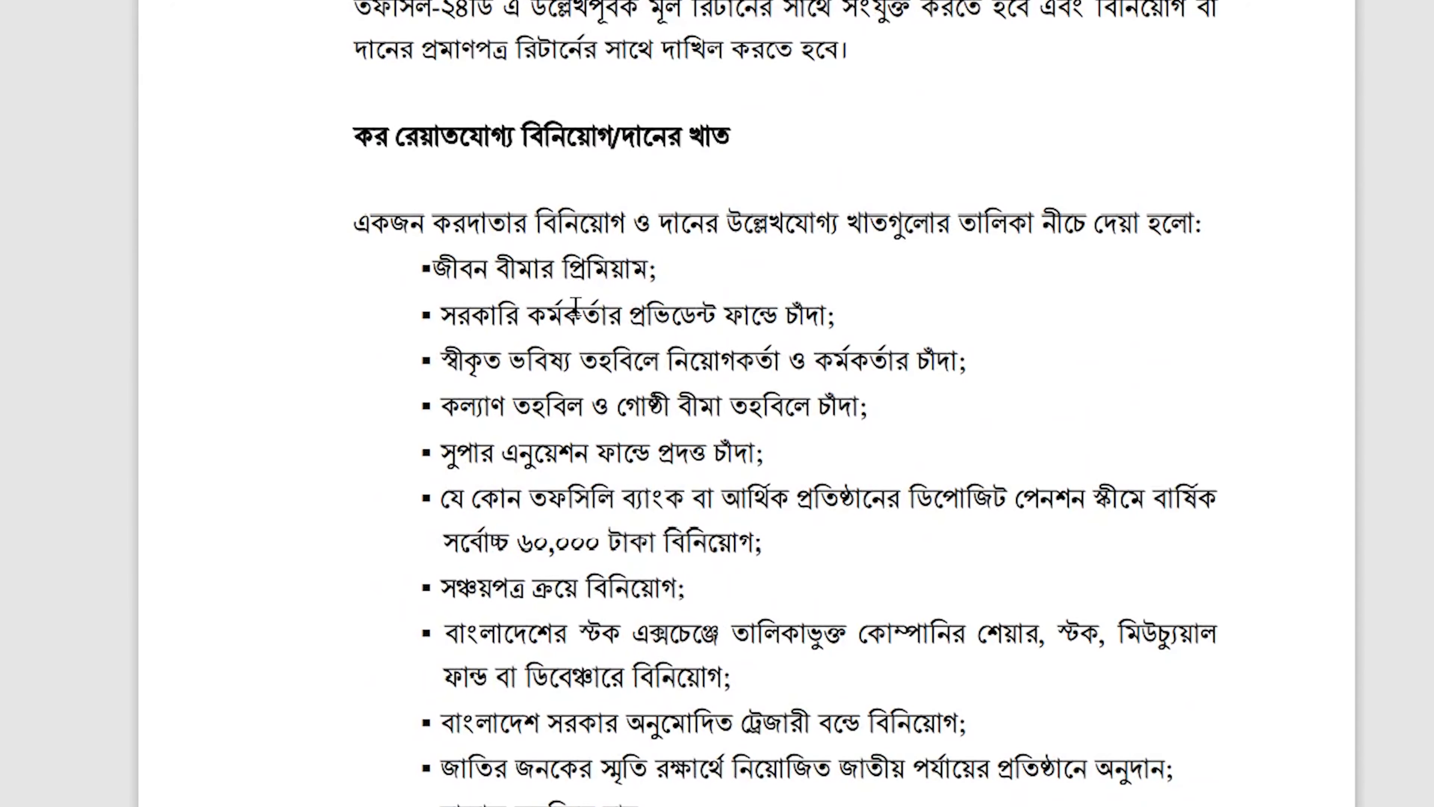
left_click_drag(672, 277, 418, 270)
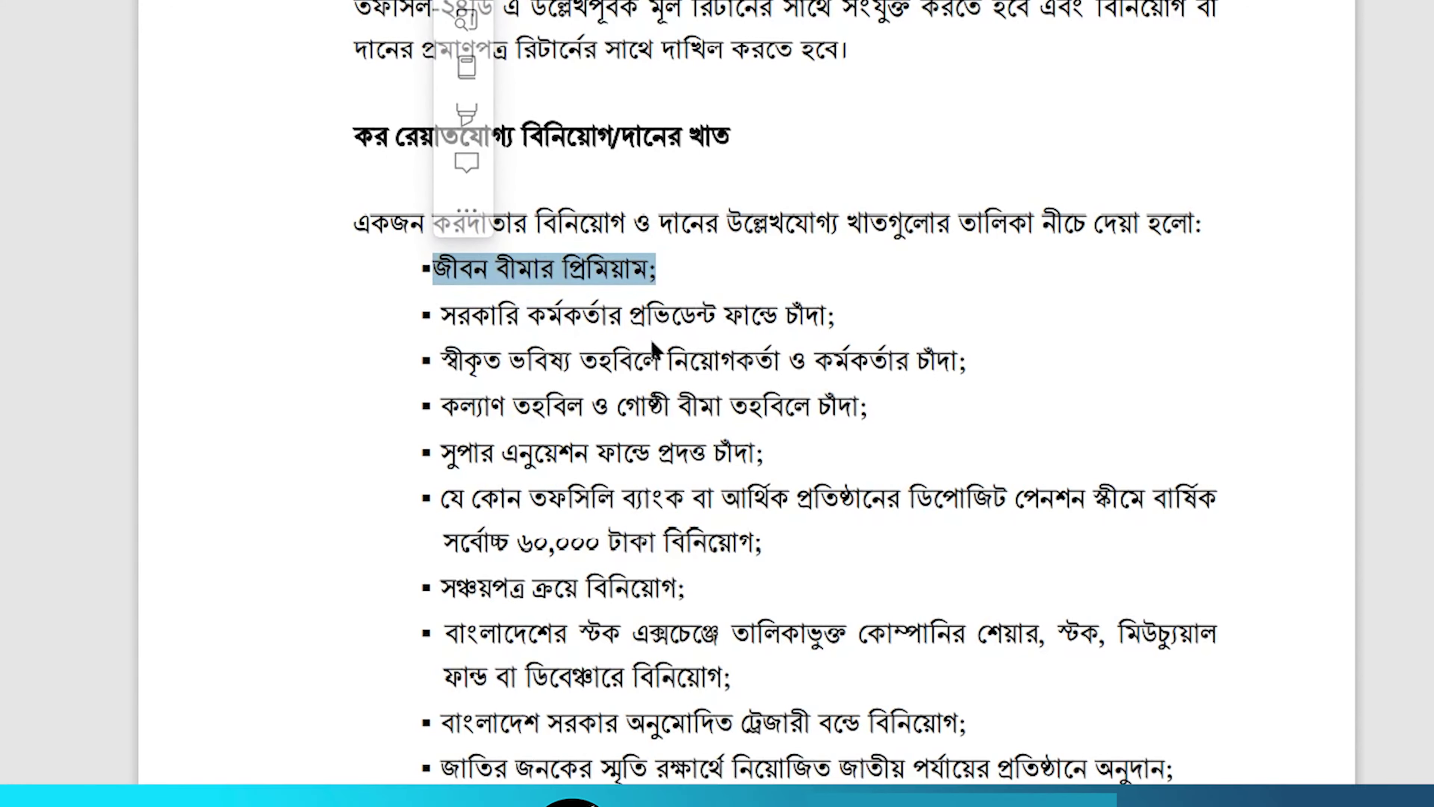
left_click(654, 274)
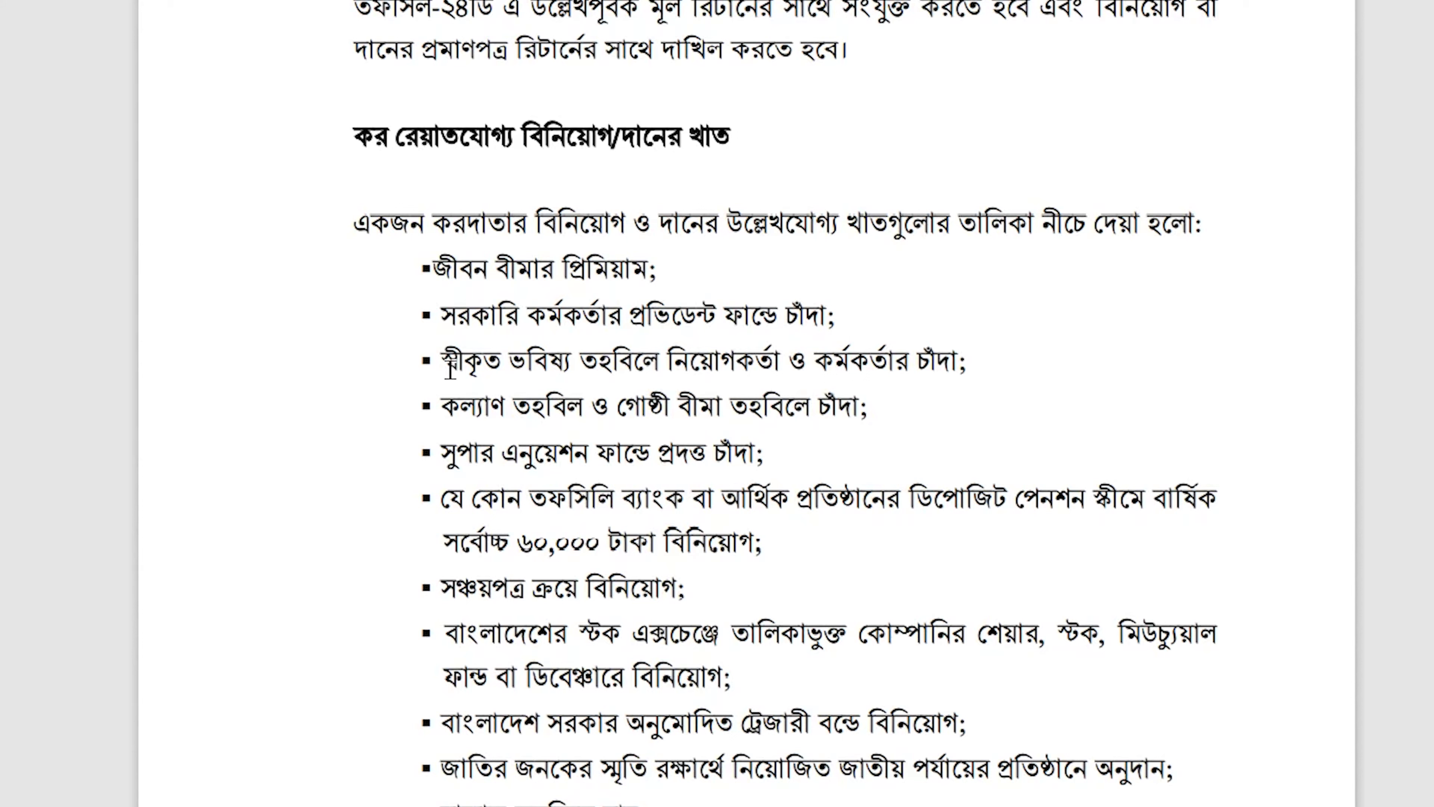
left_click_drag(450, 370, 809, 372)
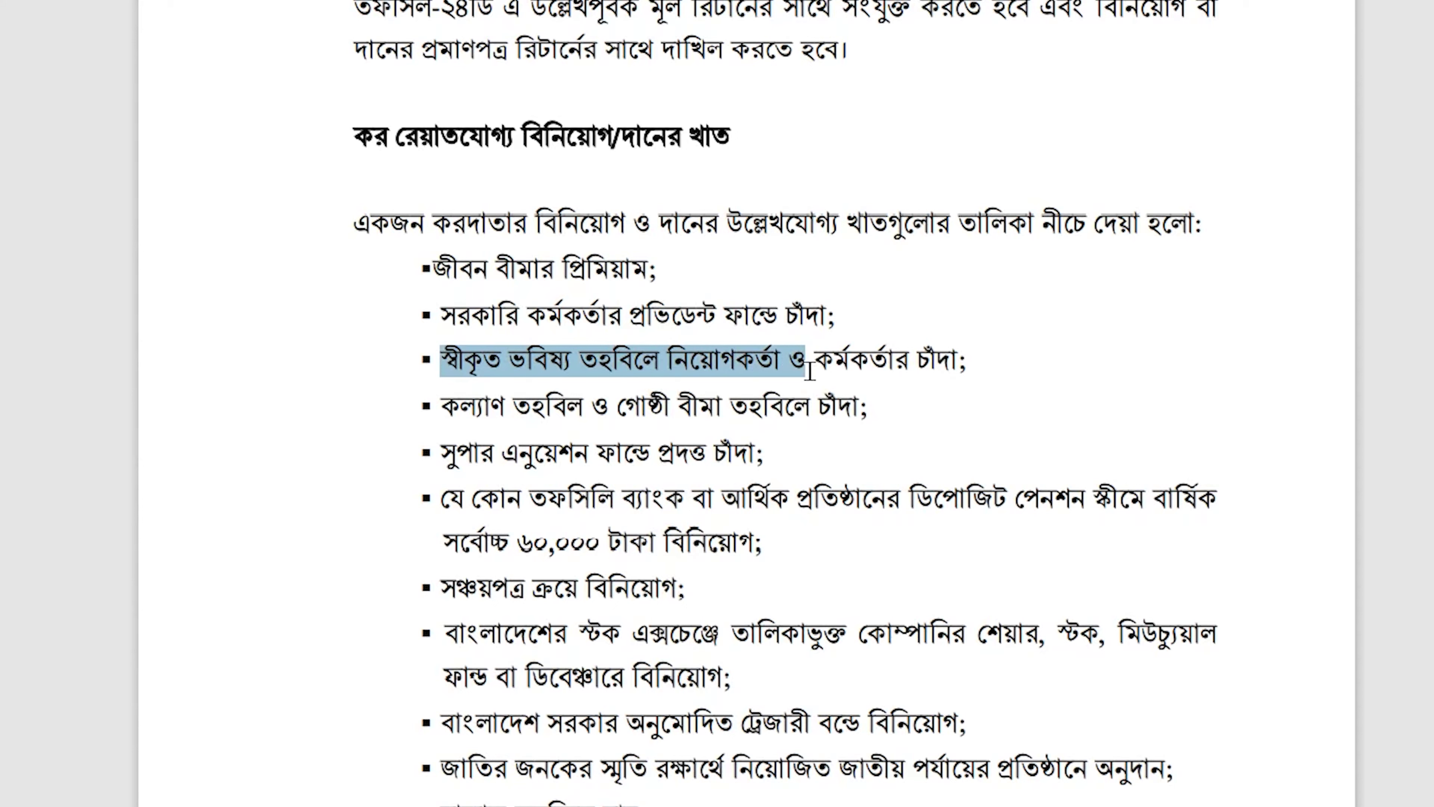
left_click_drag(810, 371, 848, 370)
left_click_drag(919, 367, 959, 370)
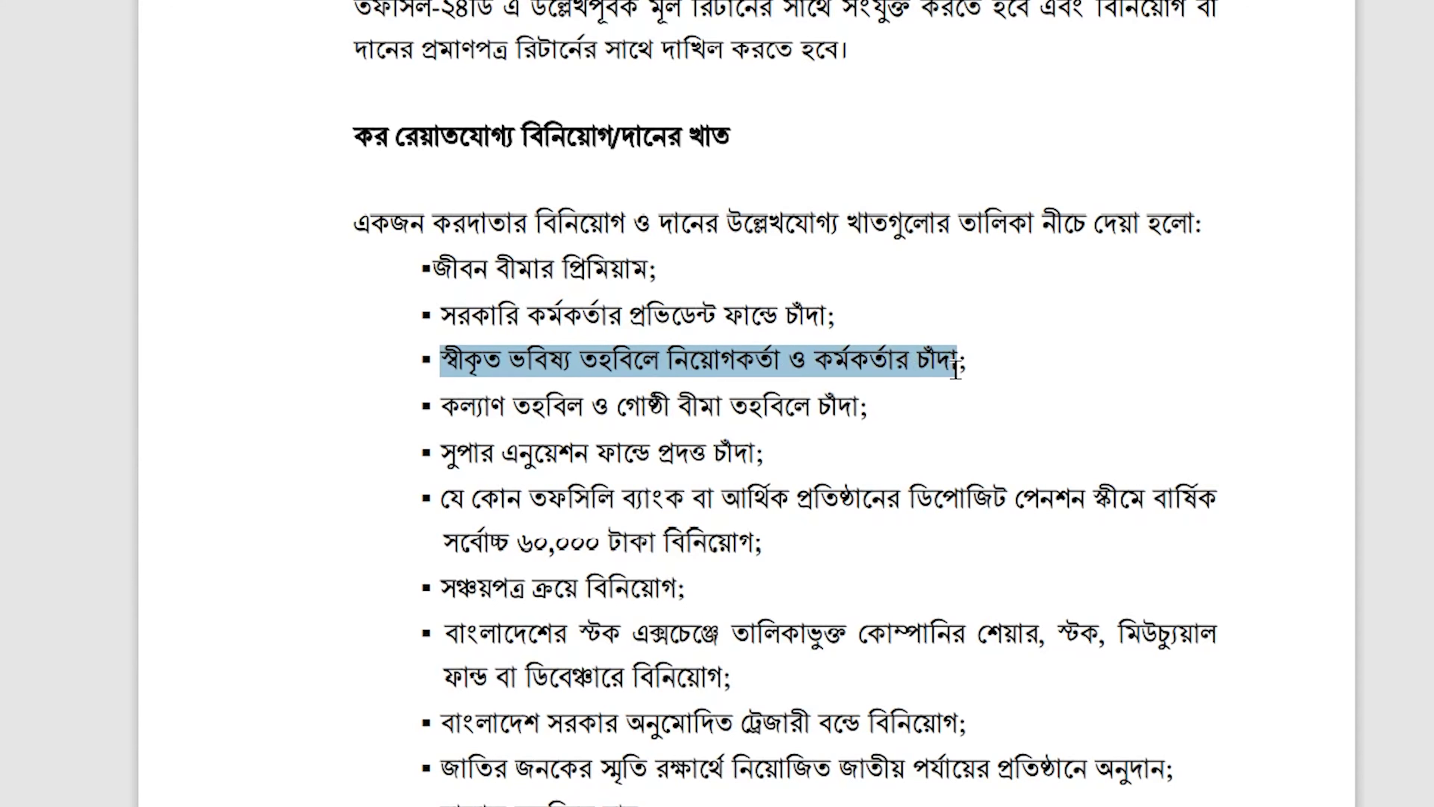
left_click(878, 408)
left_click_drag(465, 417, 858, 416)
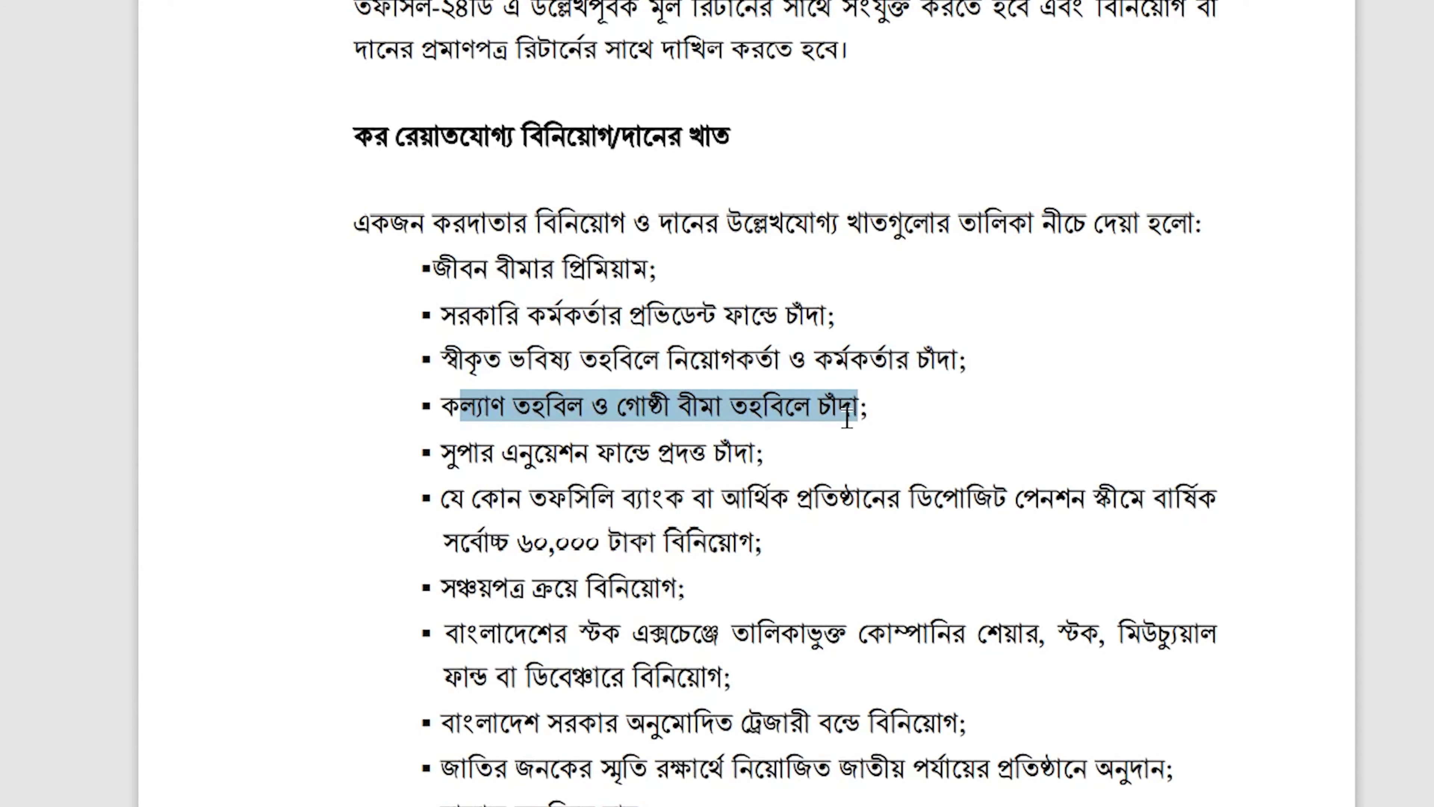
left_click(882, 461)
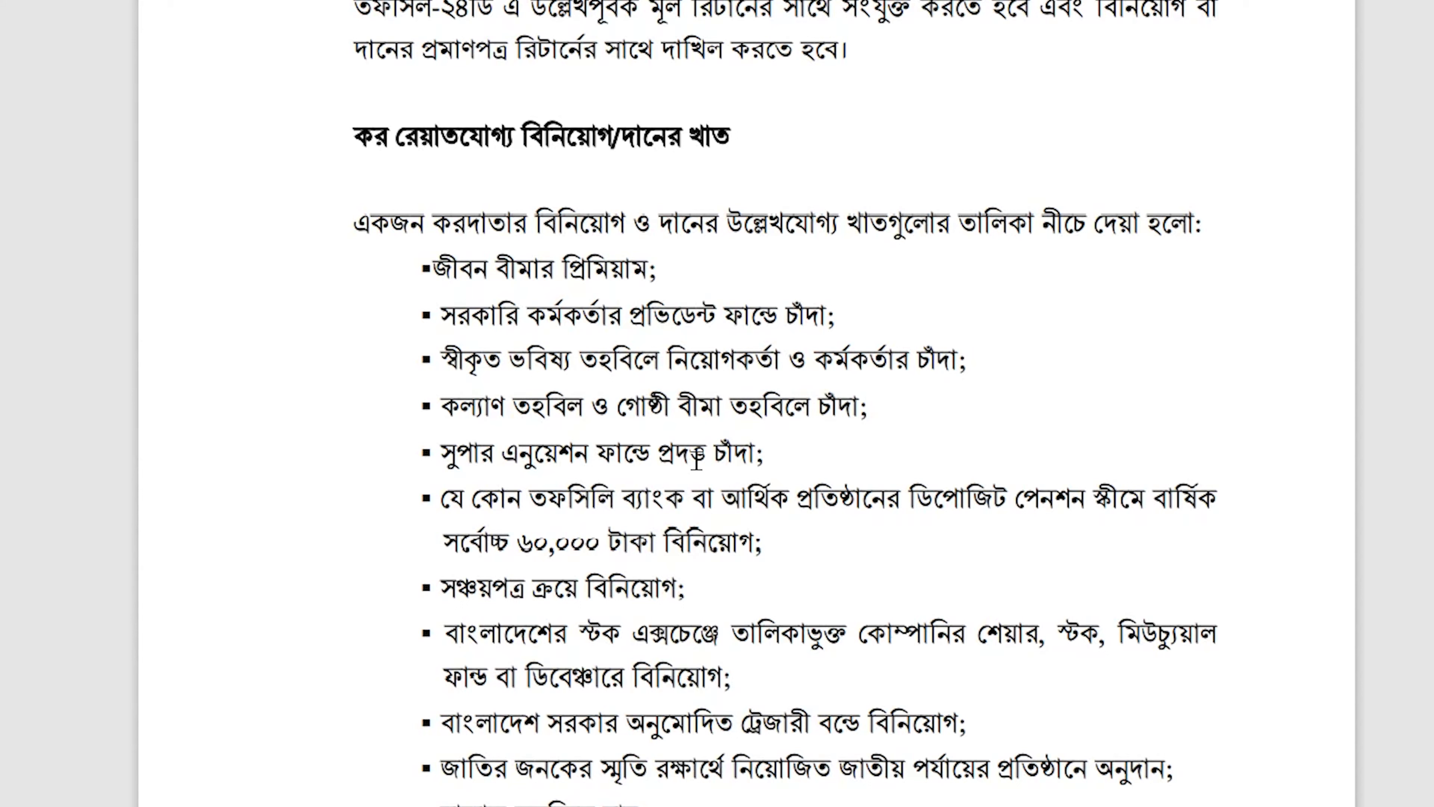
left_click_drag(442, 498, 763, 543)
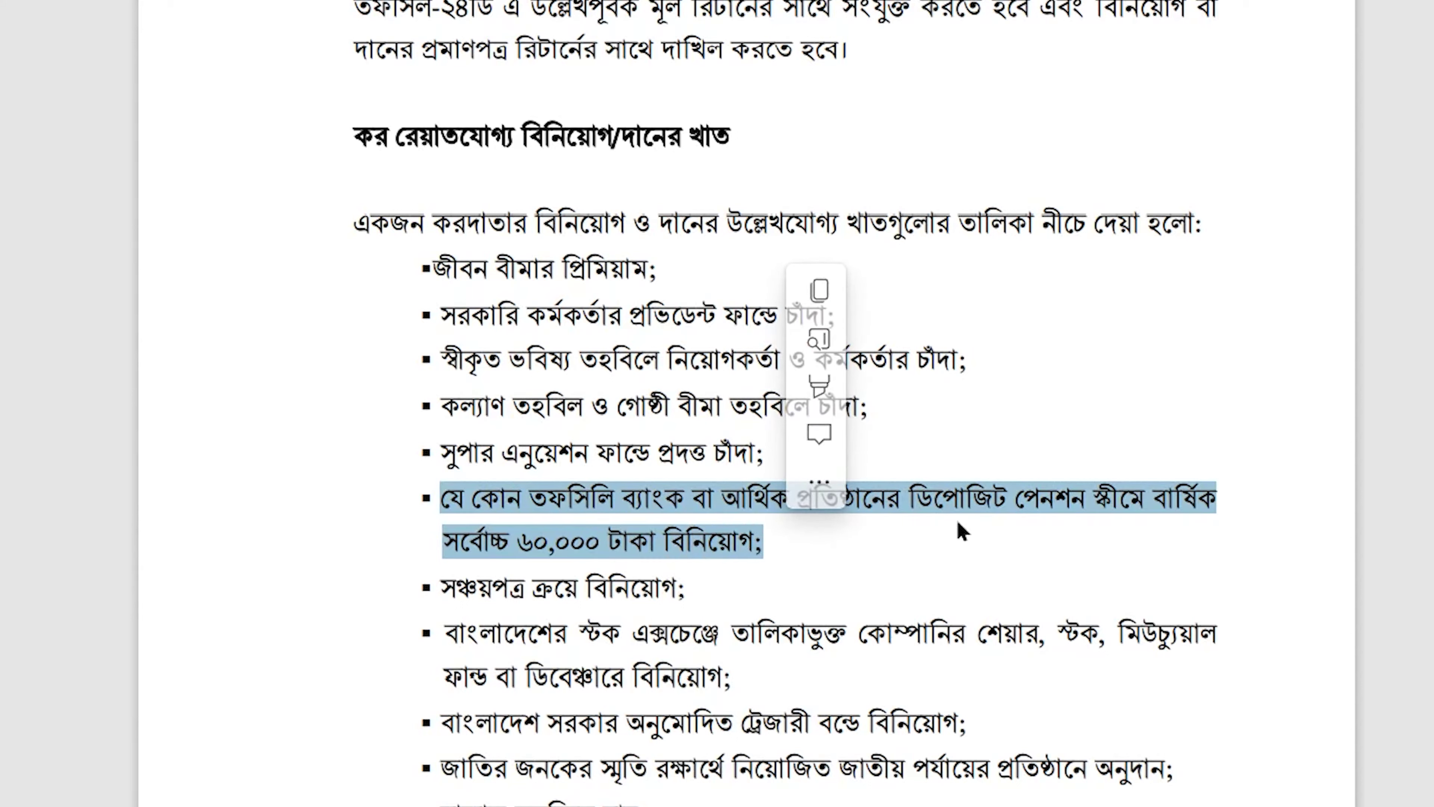
left_click(812, 556)
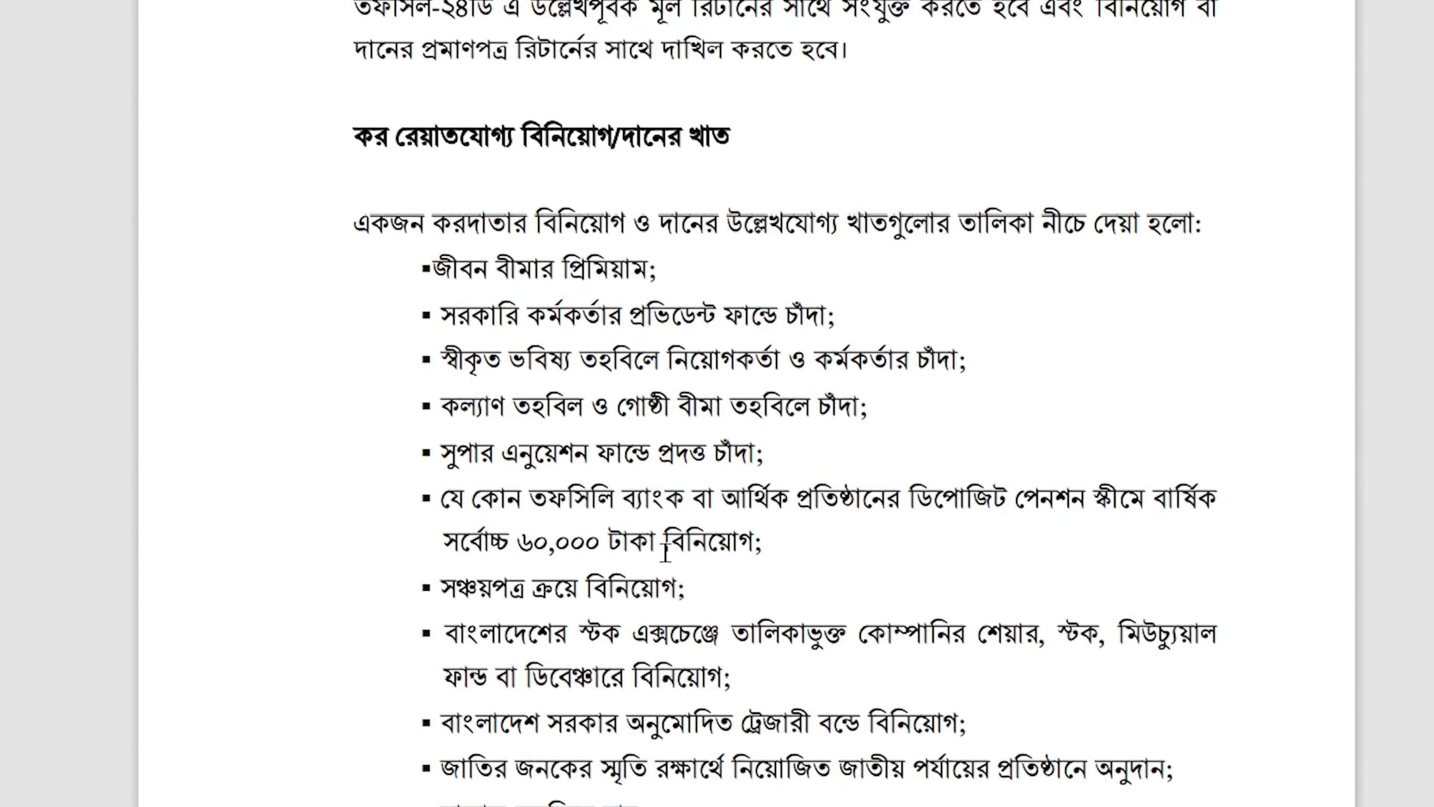
left_click_drag(766, 541, 429, 506)
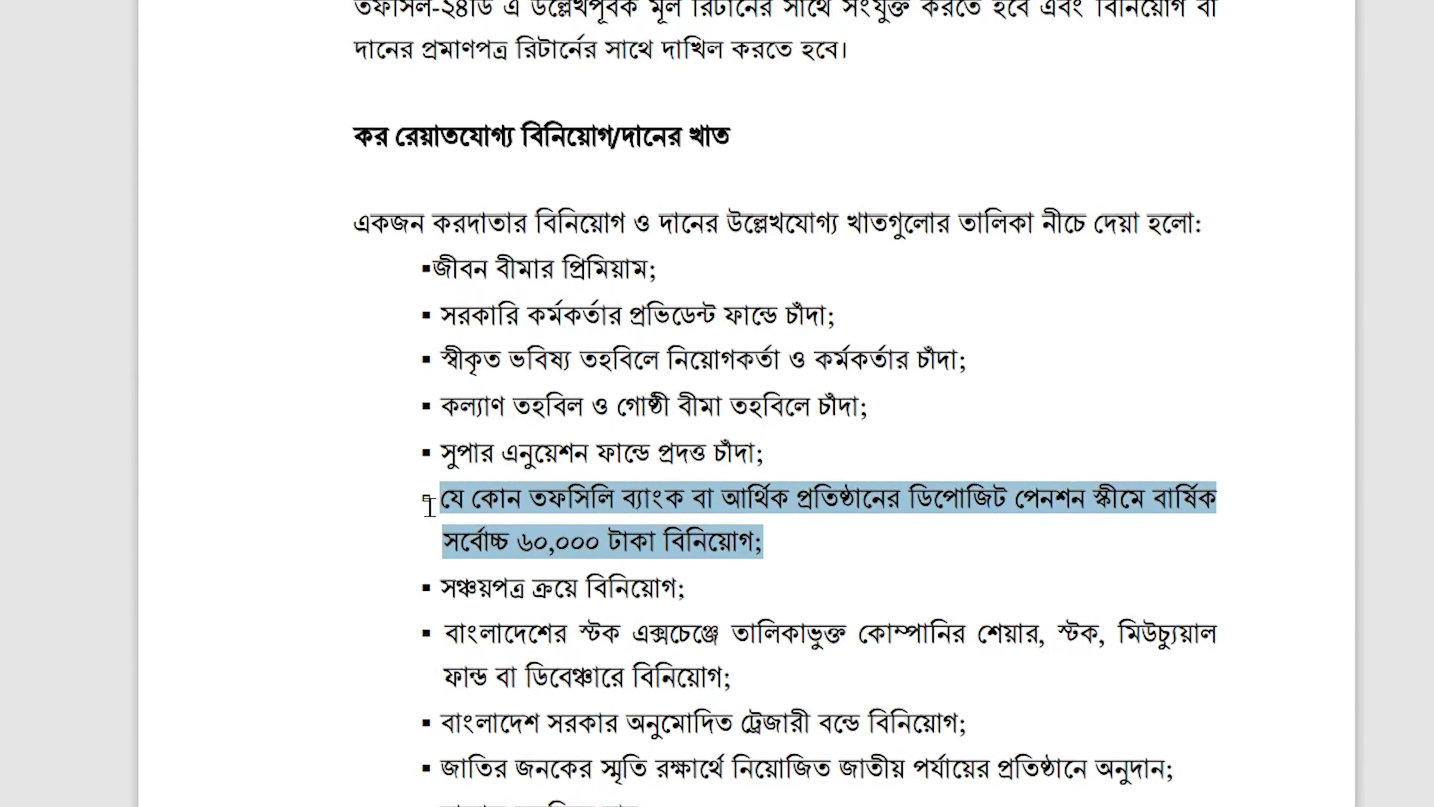
left_click(777, 541)
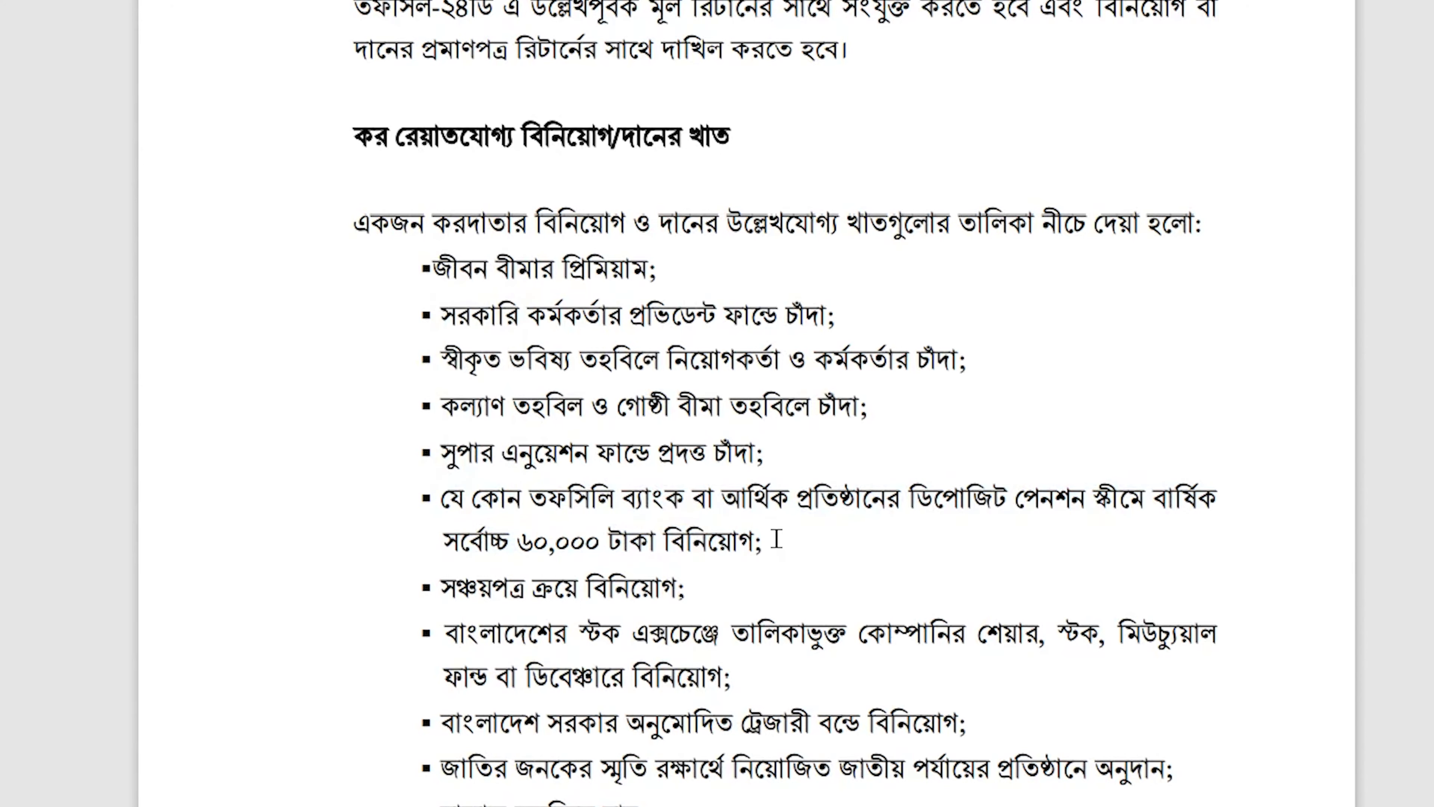
left_click_drag(686, 588, 431, 588)
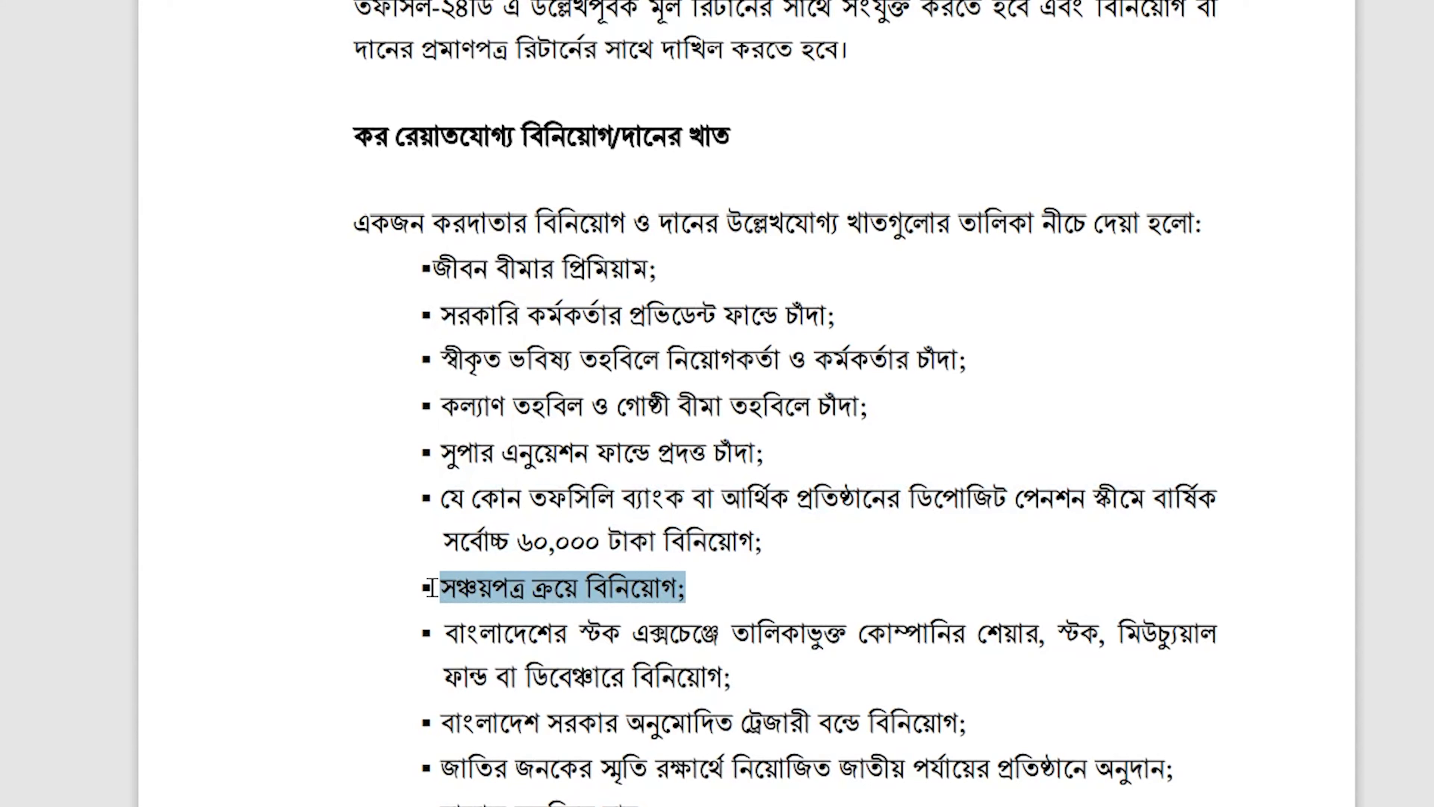
left_click(692, 599)
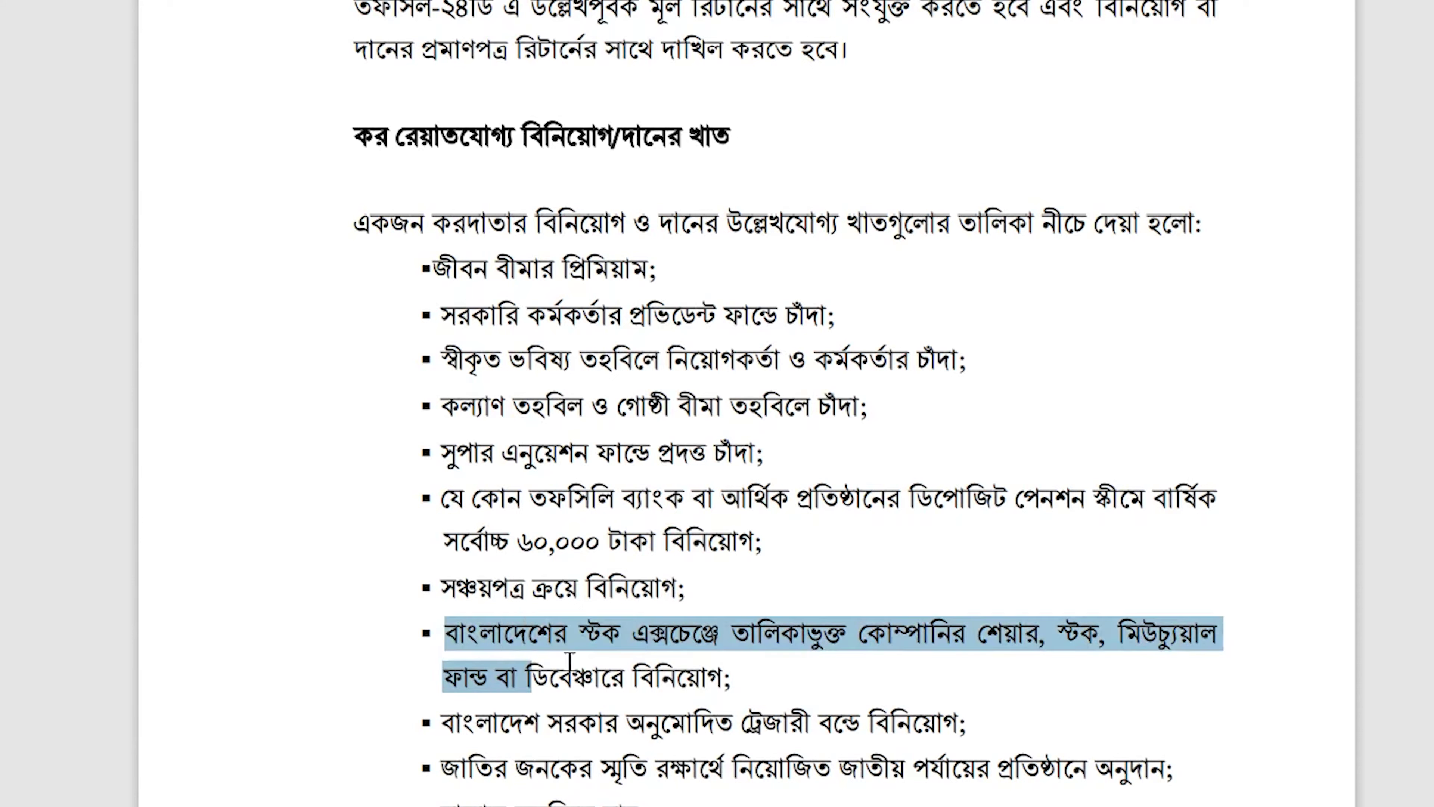
left_click_drag(446, 636, 766, 678)
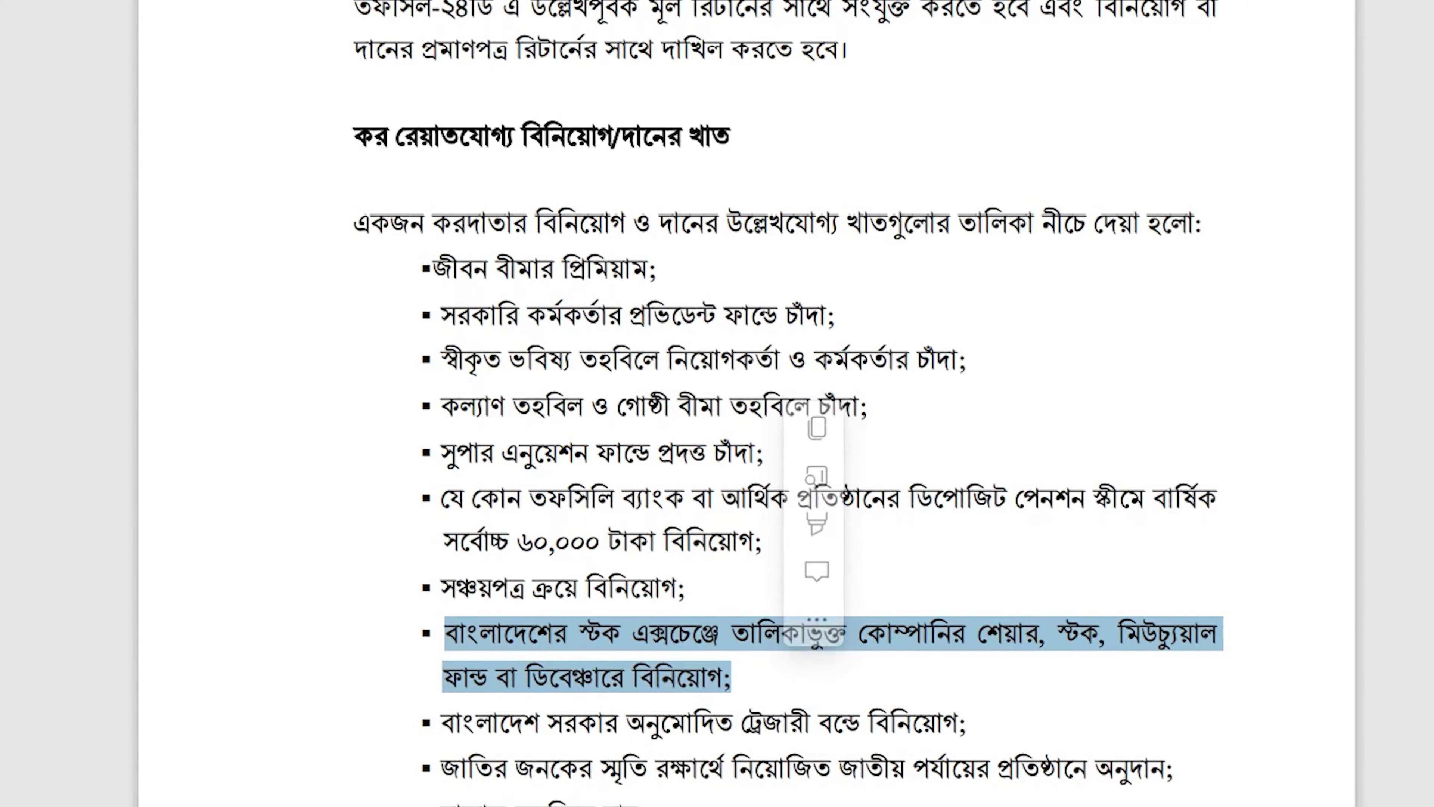
left_click(740, 804)
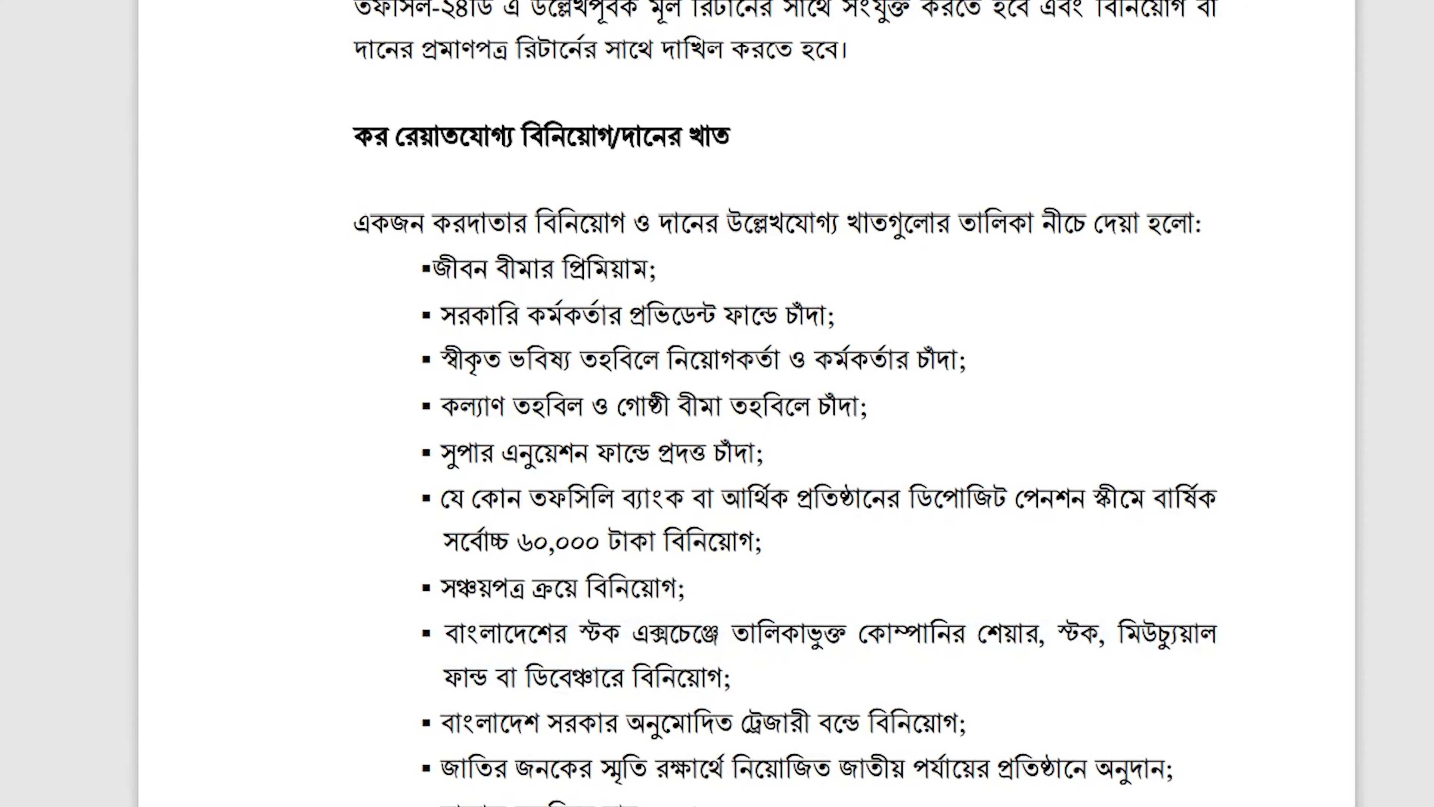
scroll(603, 658, "down", 5)
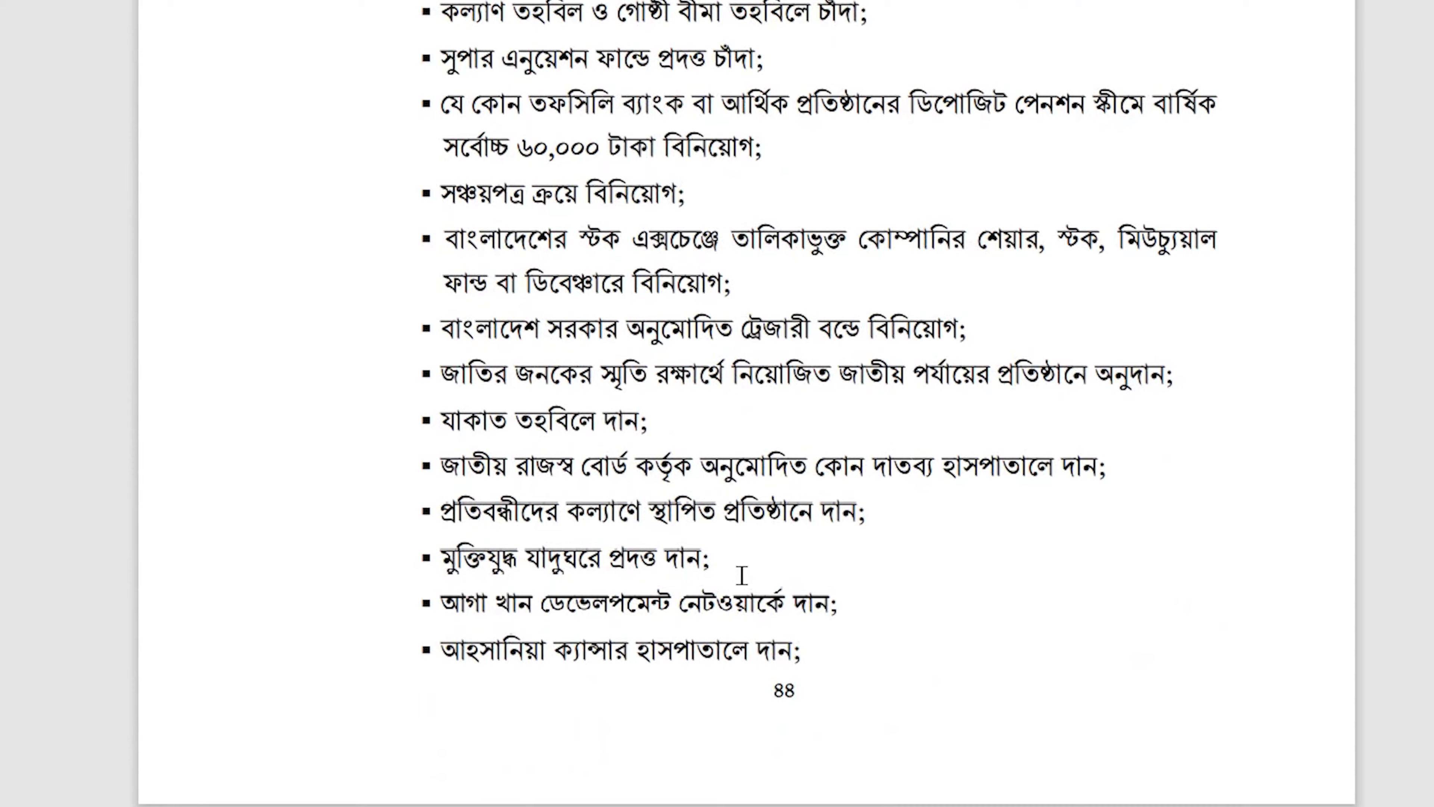
scroll(685, 526, "down", 5)
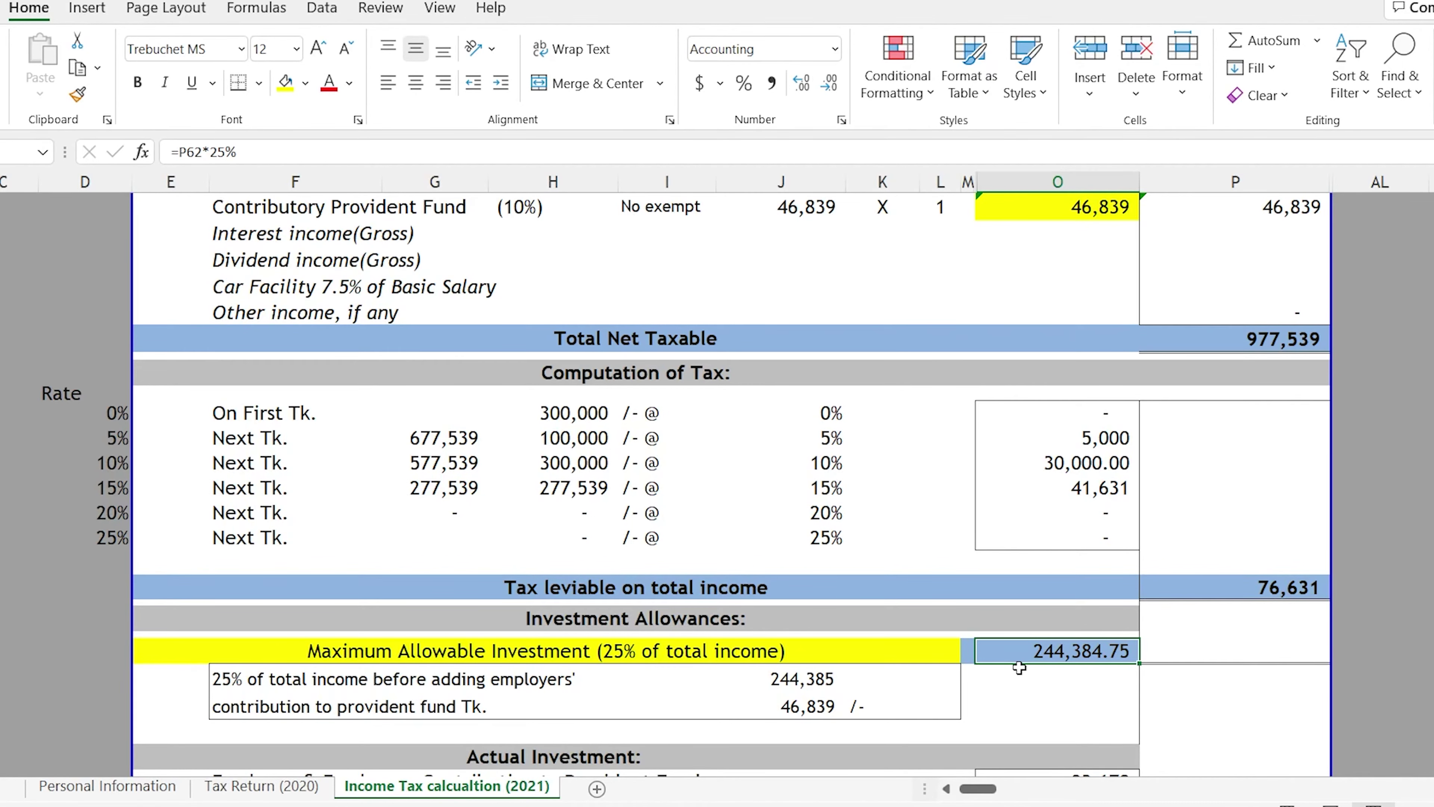
Step: Find the 93,678 provident fund contribution in Actual Investment and view the salary certificate image
scroll(1019, 667, "down", 1)
scroll(1019, 668, "down", 1)
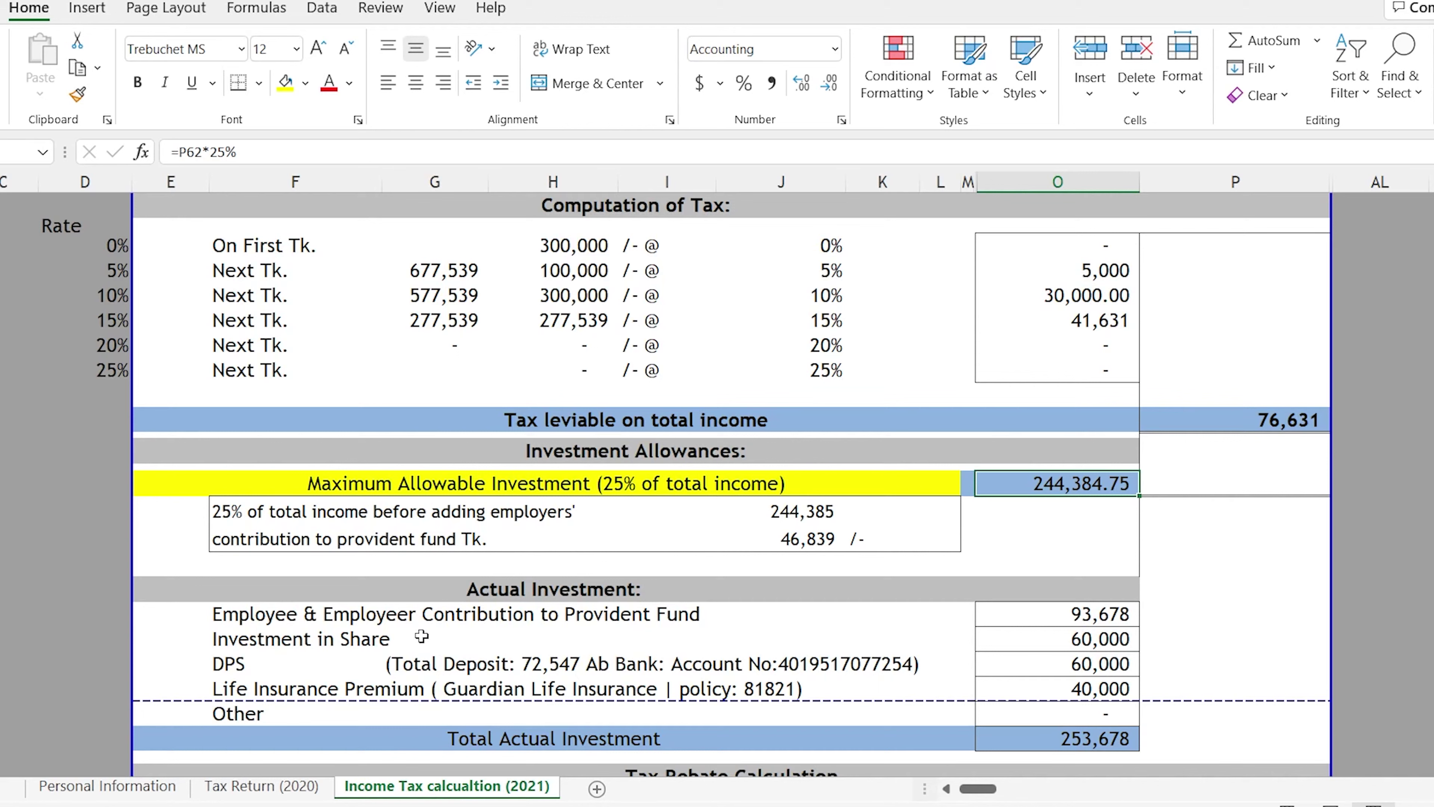
left_click(290, 615)
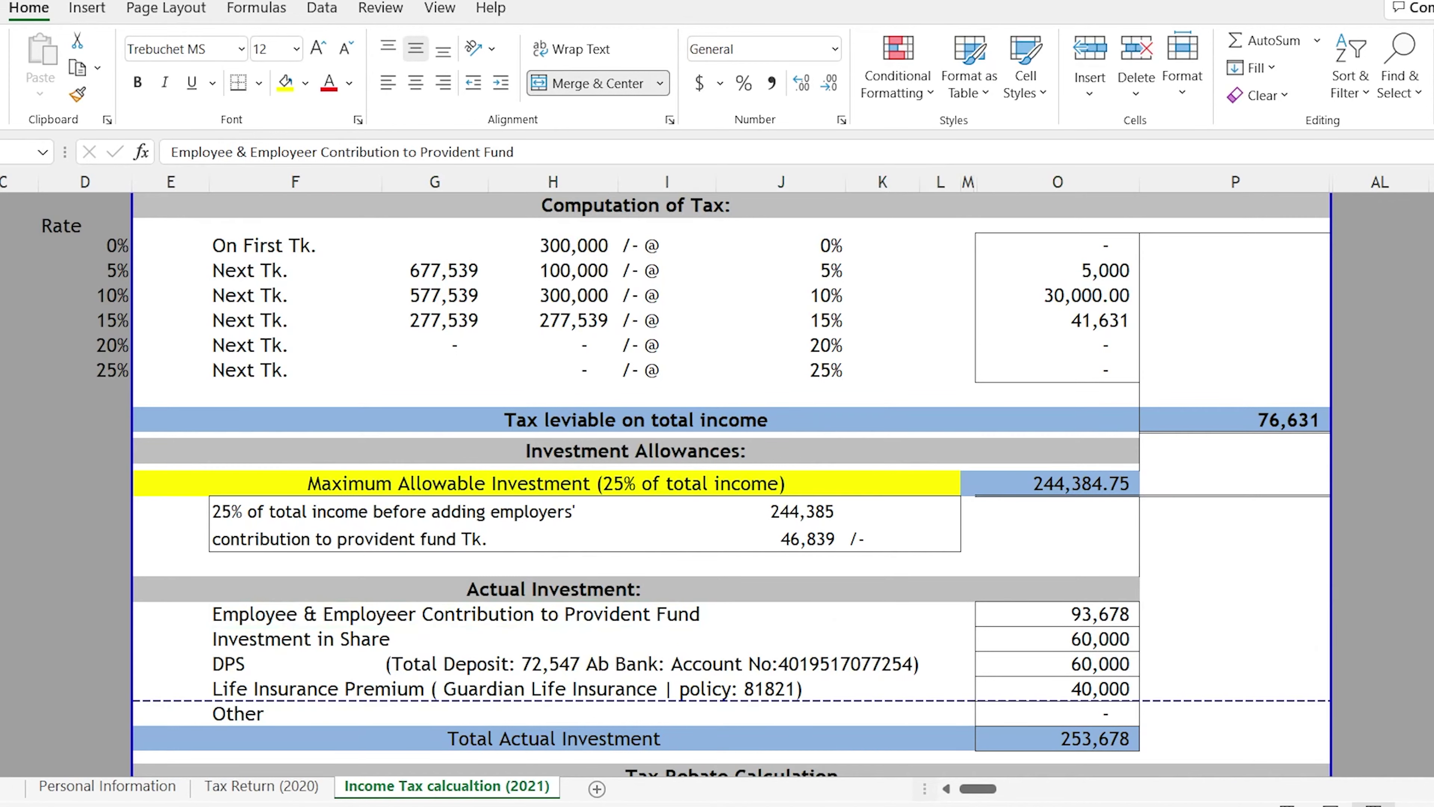
left_click(963, 757)
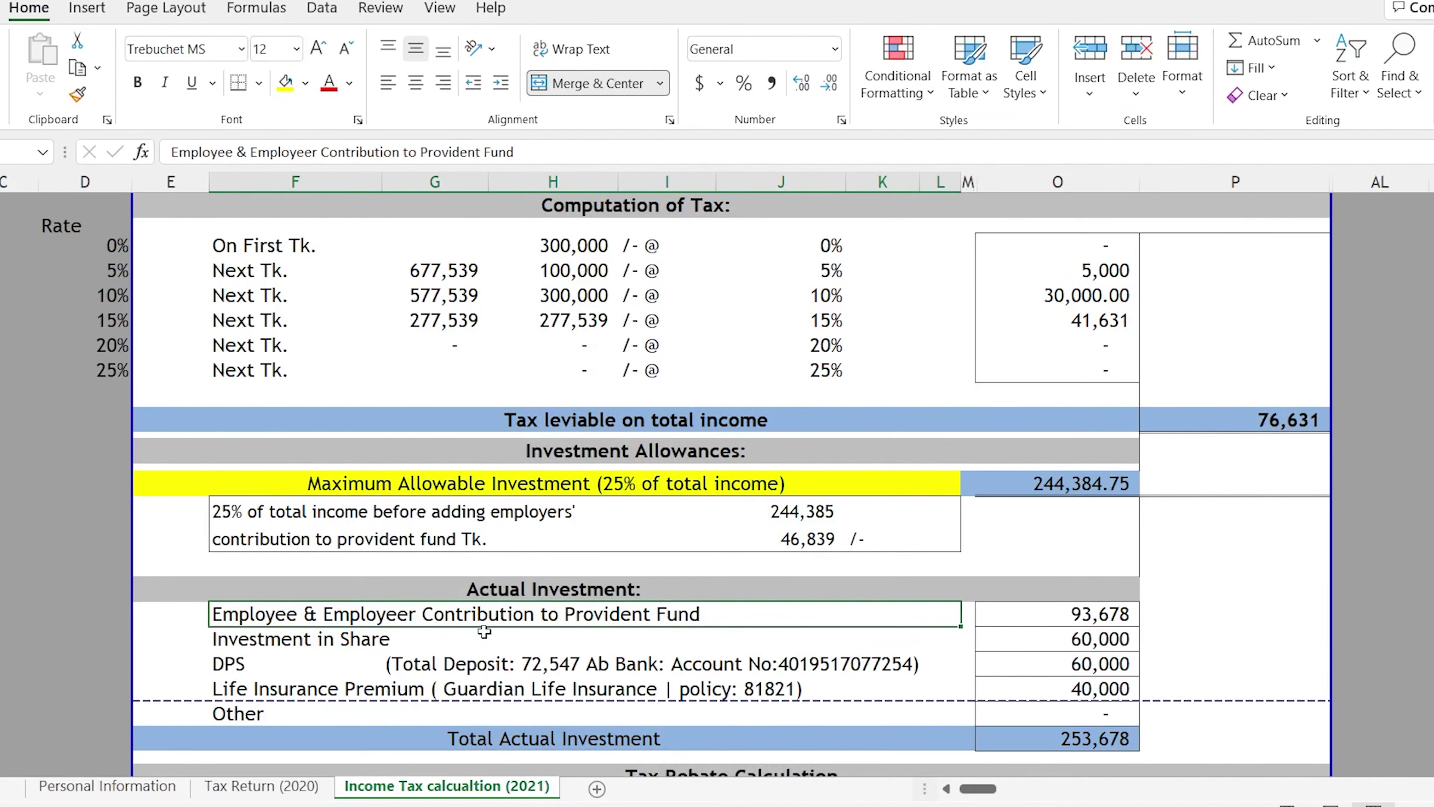
left_click(1094, 616)
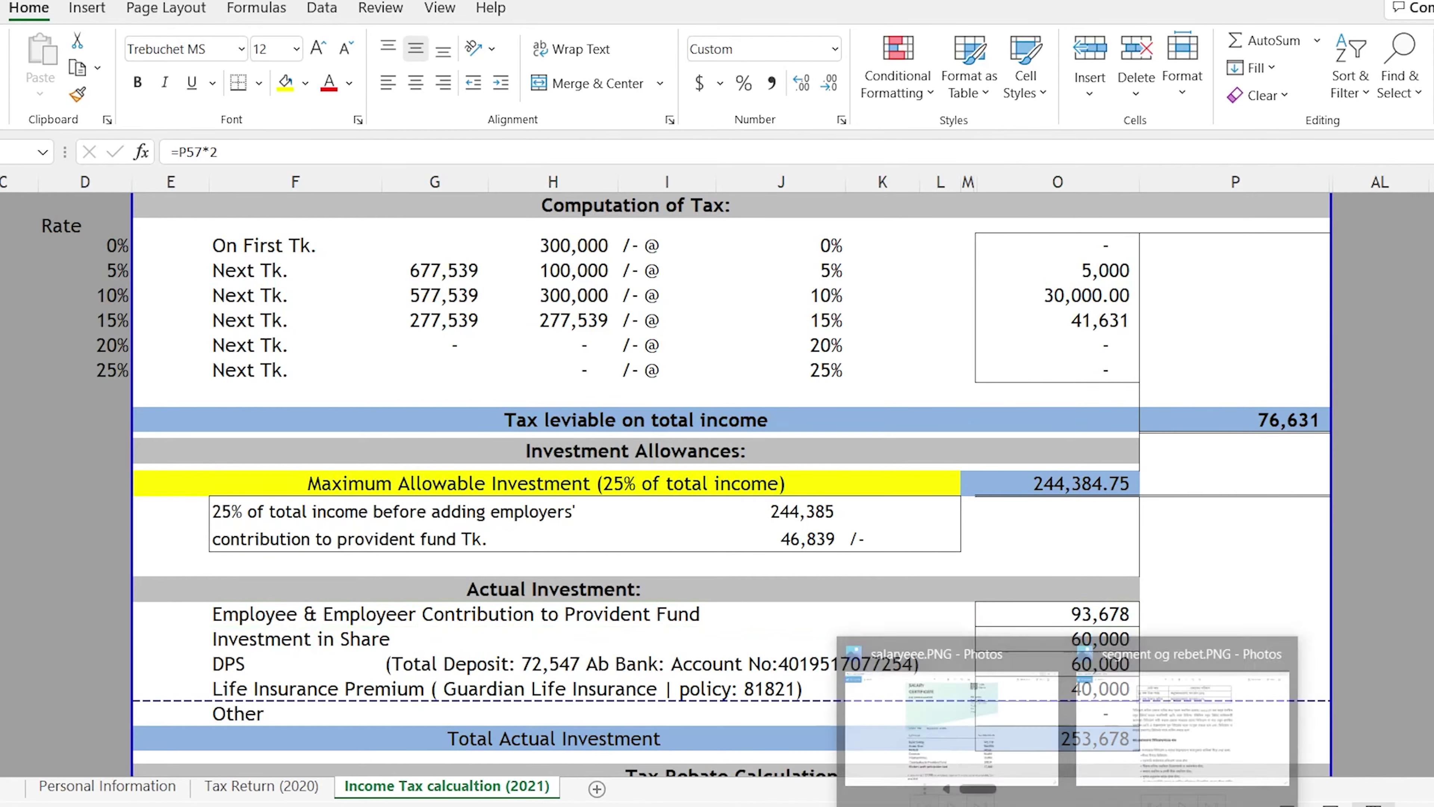
left_click(1011, 747)
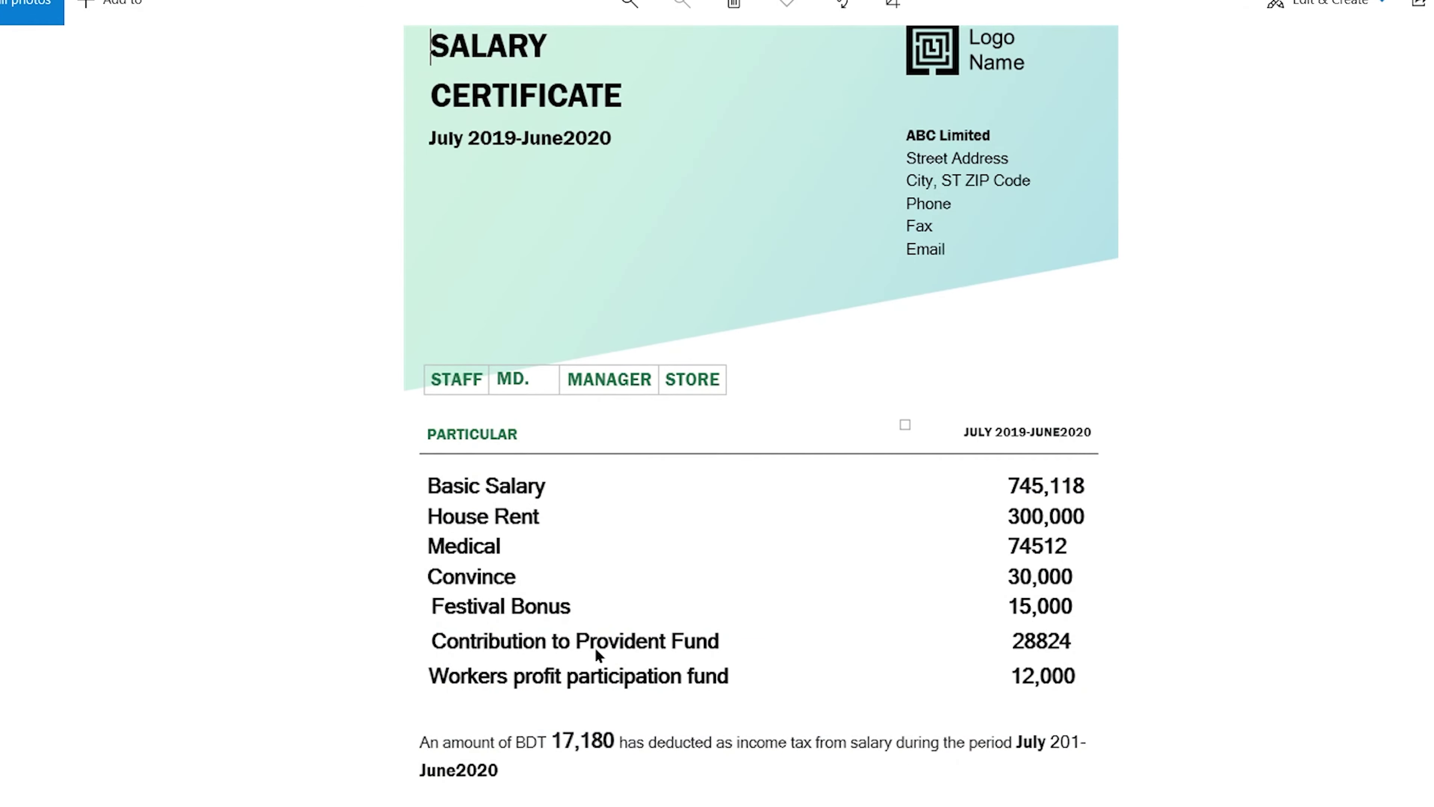
key("alt+Tab")
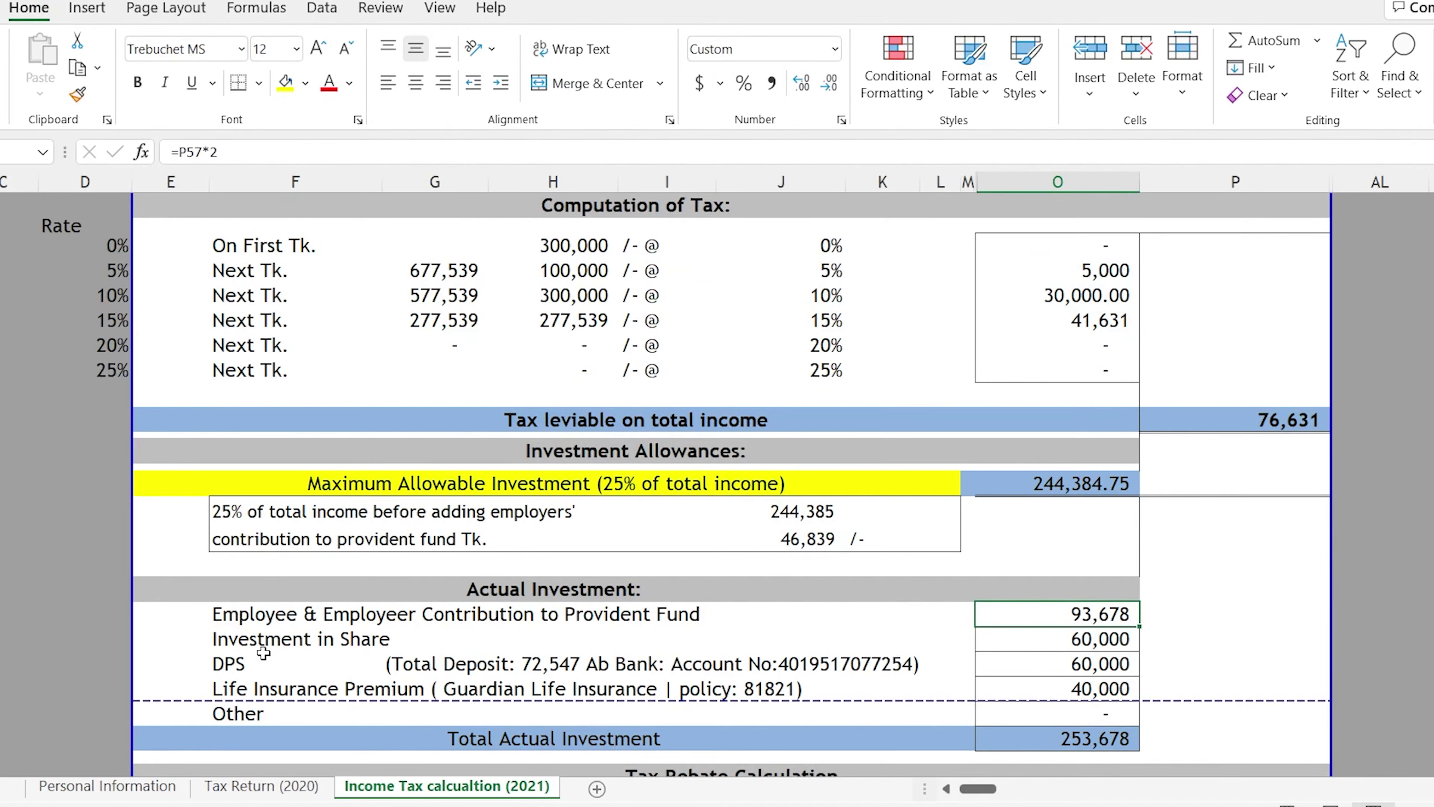
left_click(259, 644)
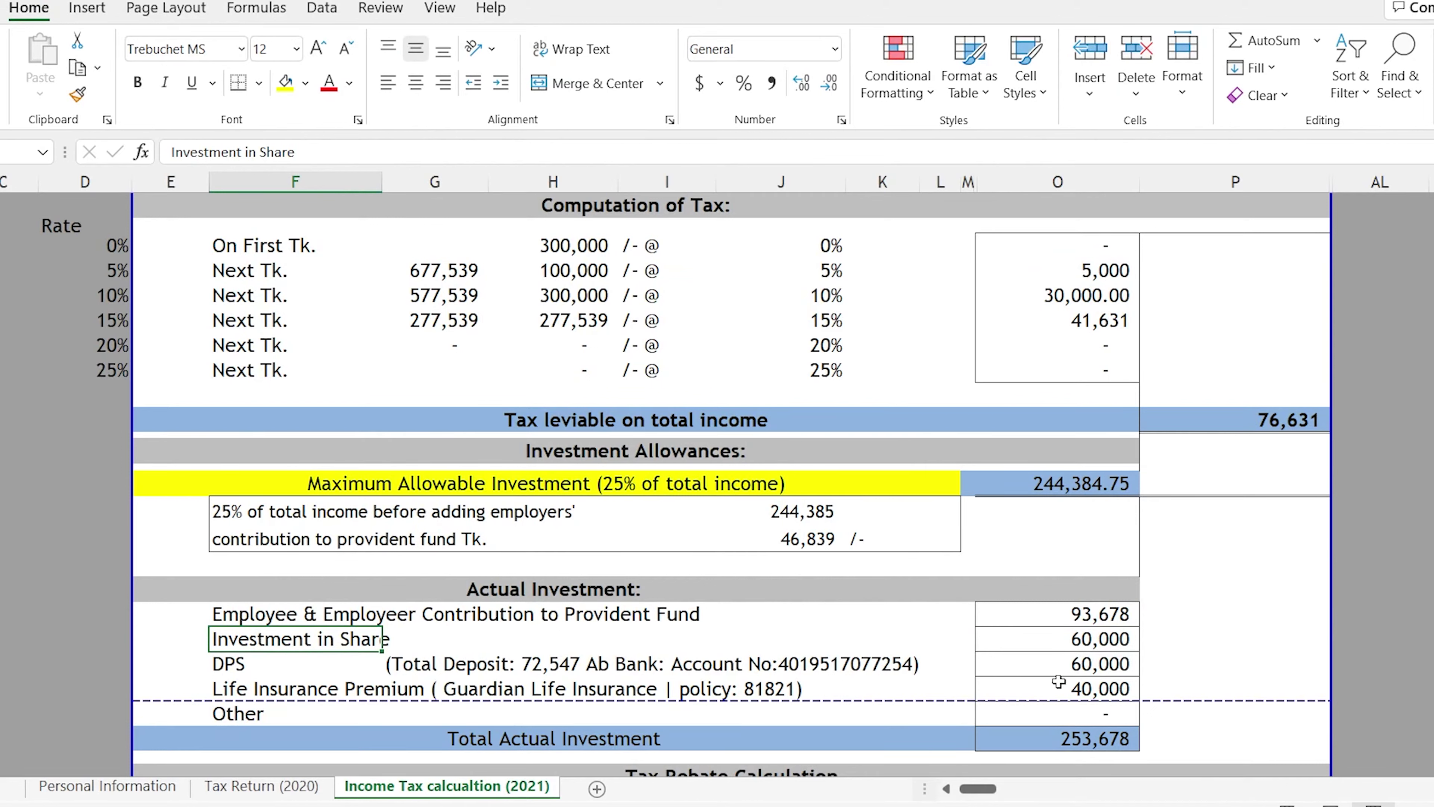
left_click(1077, 639)
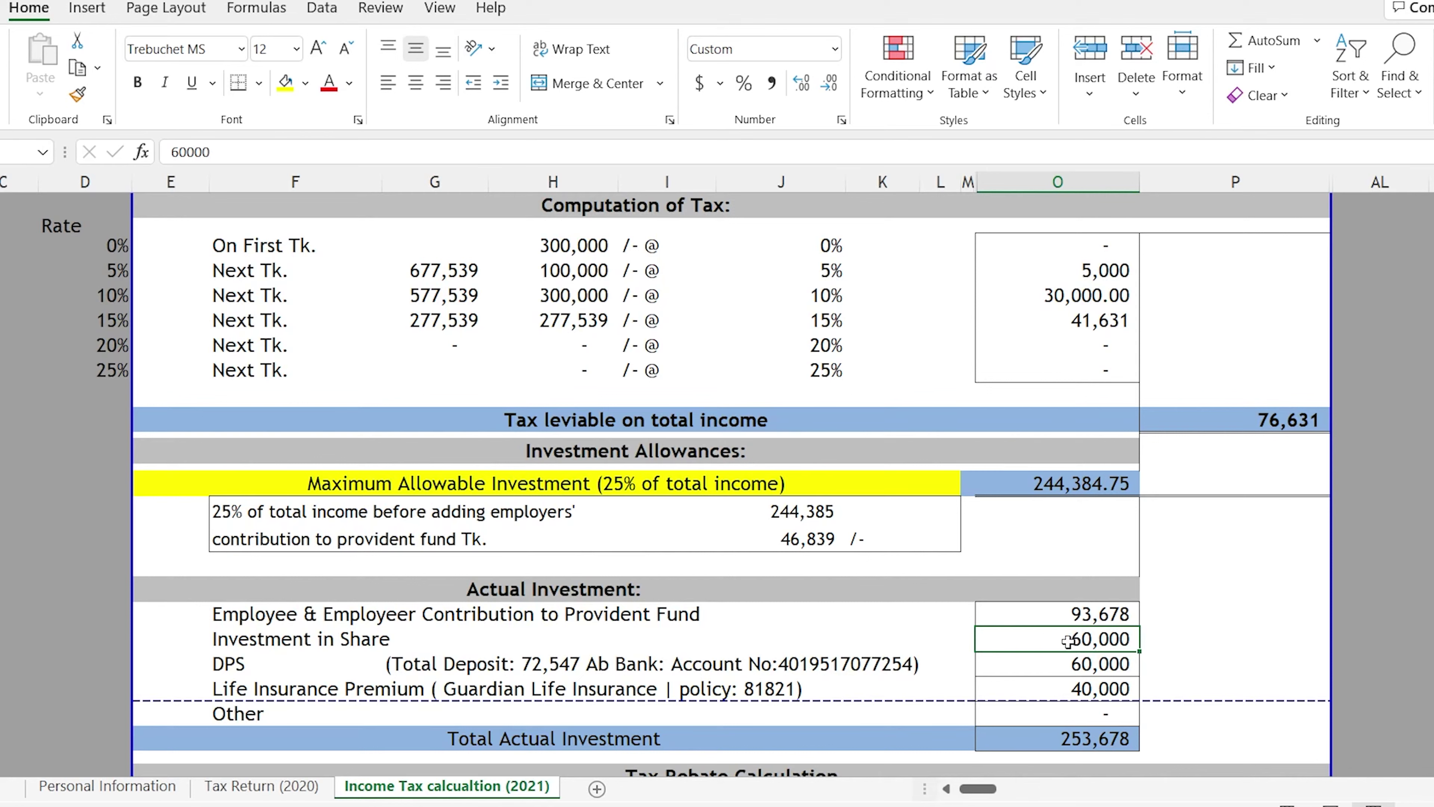
key("alt+Tab")
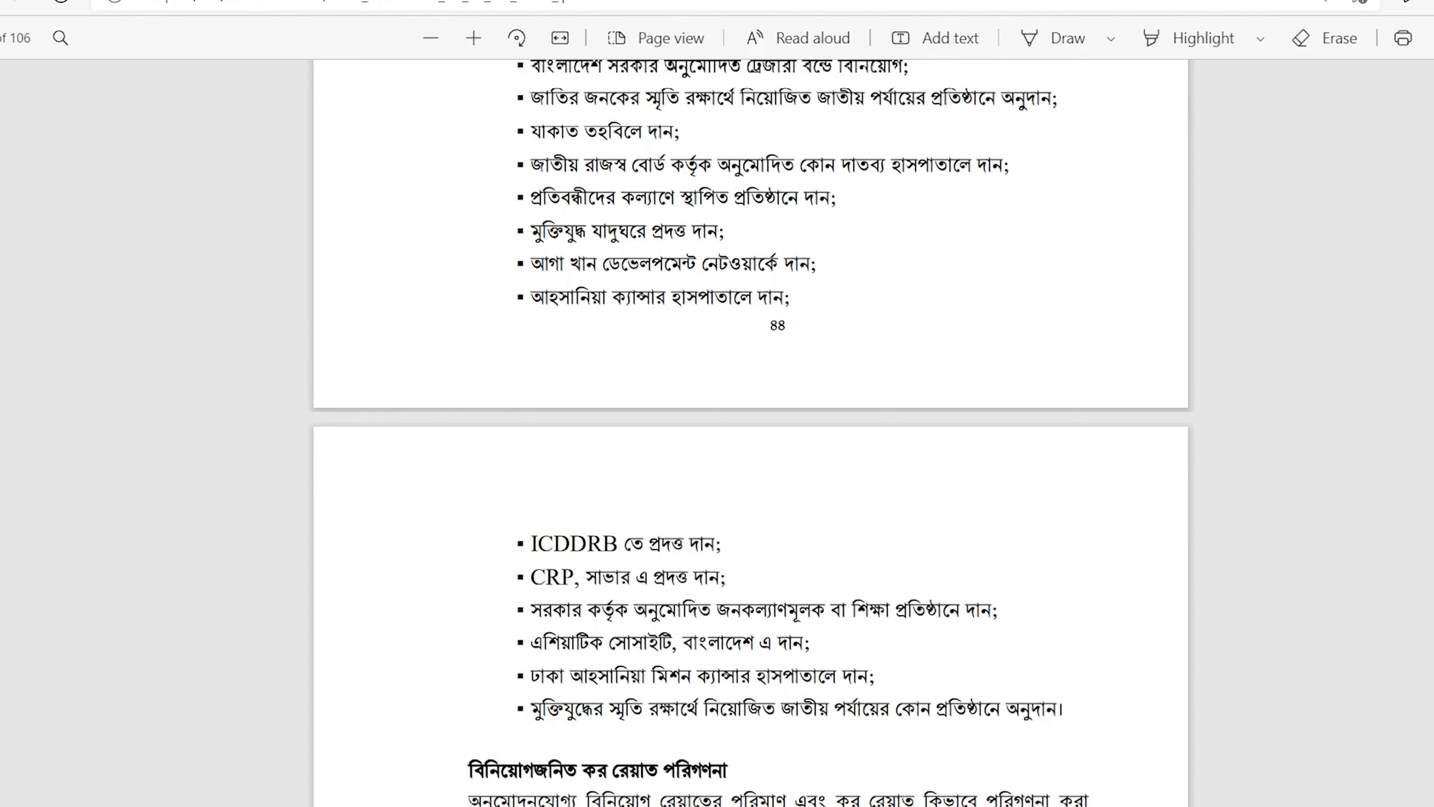
Step: Switch to the Royal Capital share portfolio statement for 01 July 2020 to 30 June 2021
key("alt+Tab")
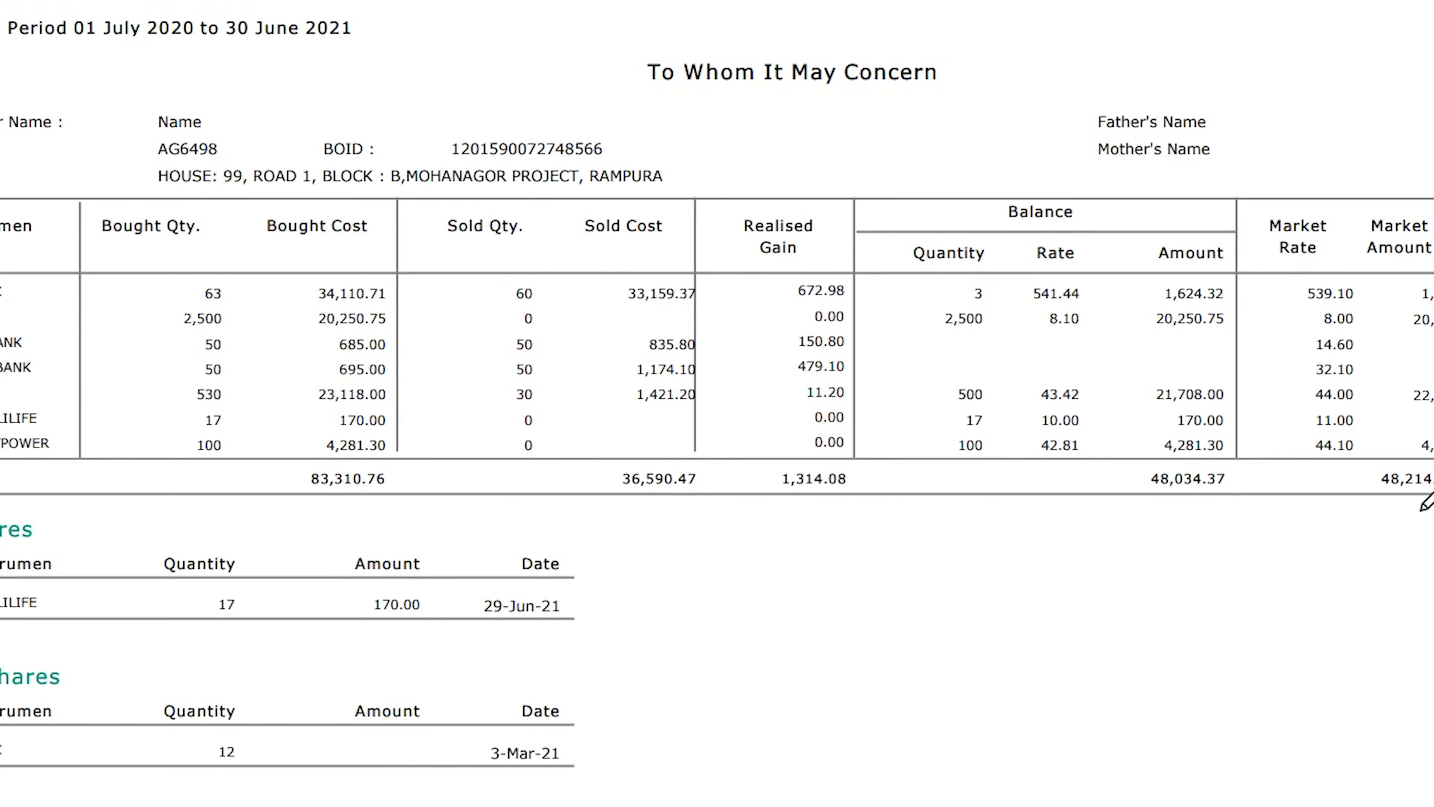
Step: Circle the Market Amount header and underline the 48,214.30 and 178.98 totals in yellow
mouse_move(1245, 247)
left_mouse_down()
mouse_move(1246, 283)
mouse_move(1251, 240)
left_mouse_up()
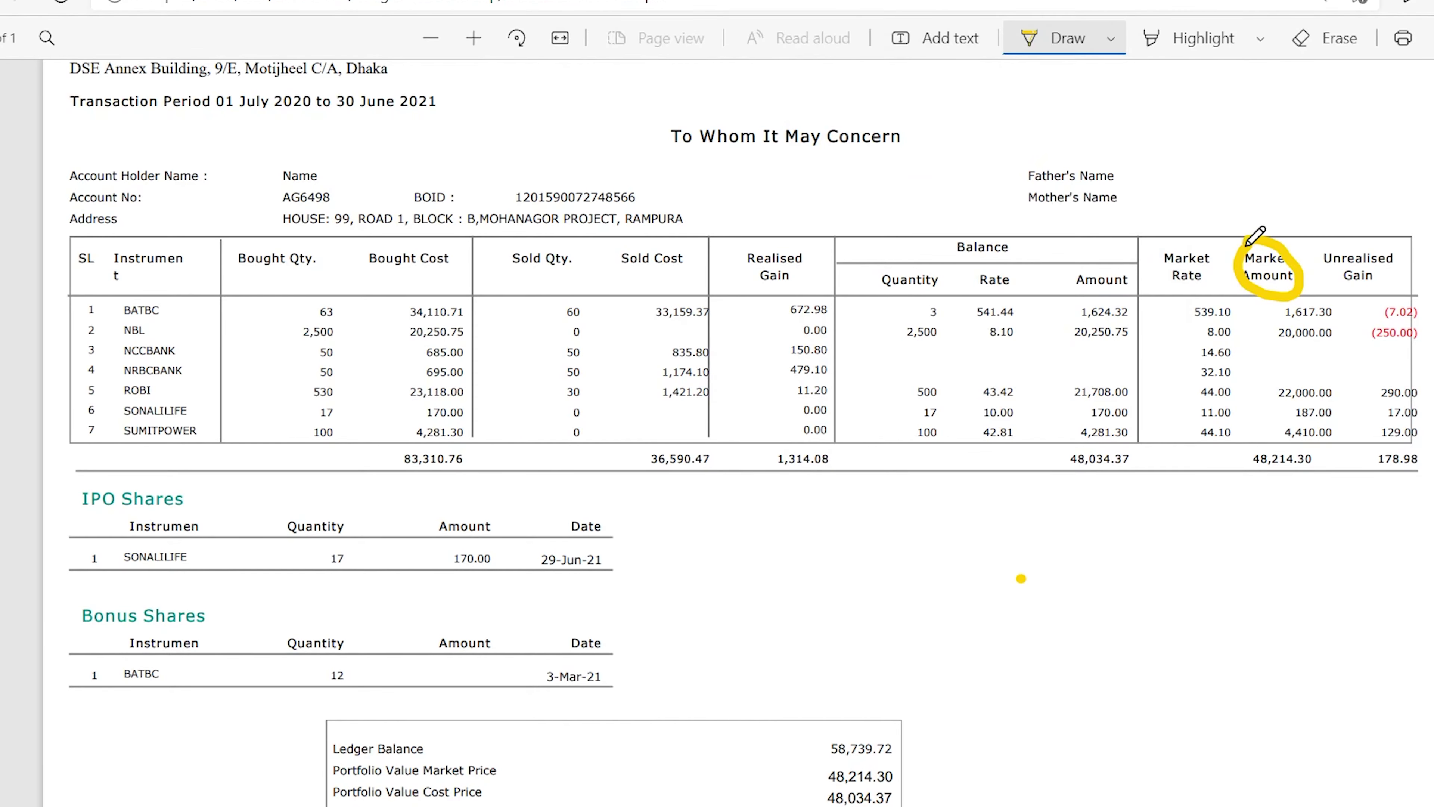
left_click_drag(1268, 495, 1318, 474)
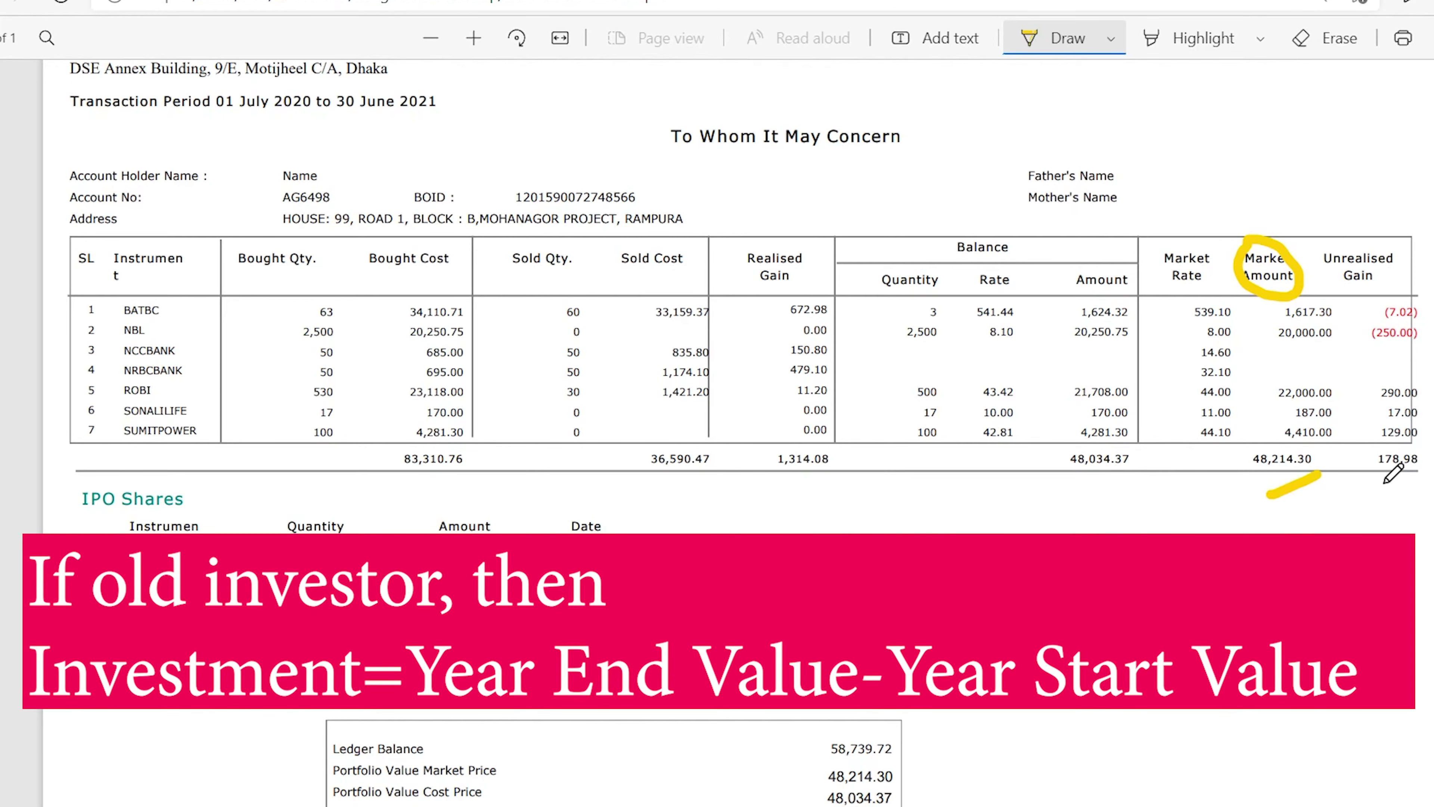
left_click_drag(1385, 484, 1424, 468)
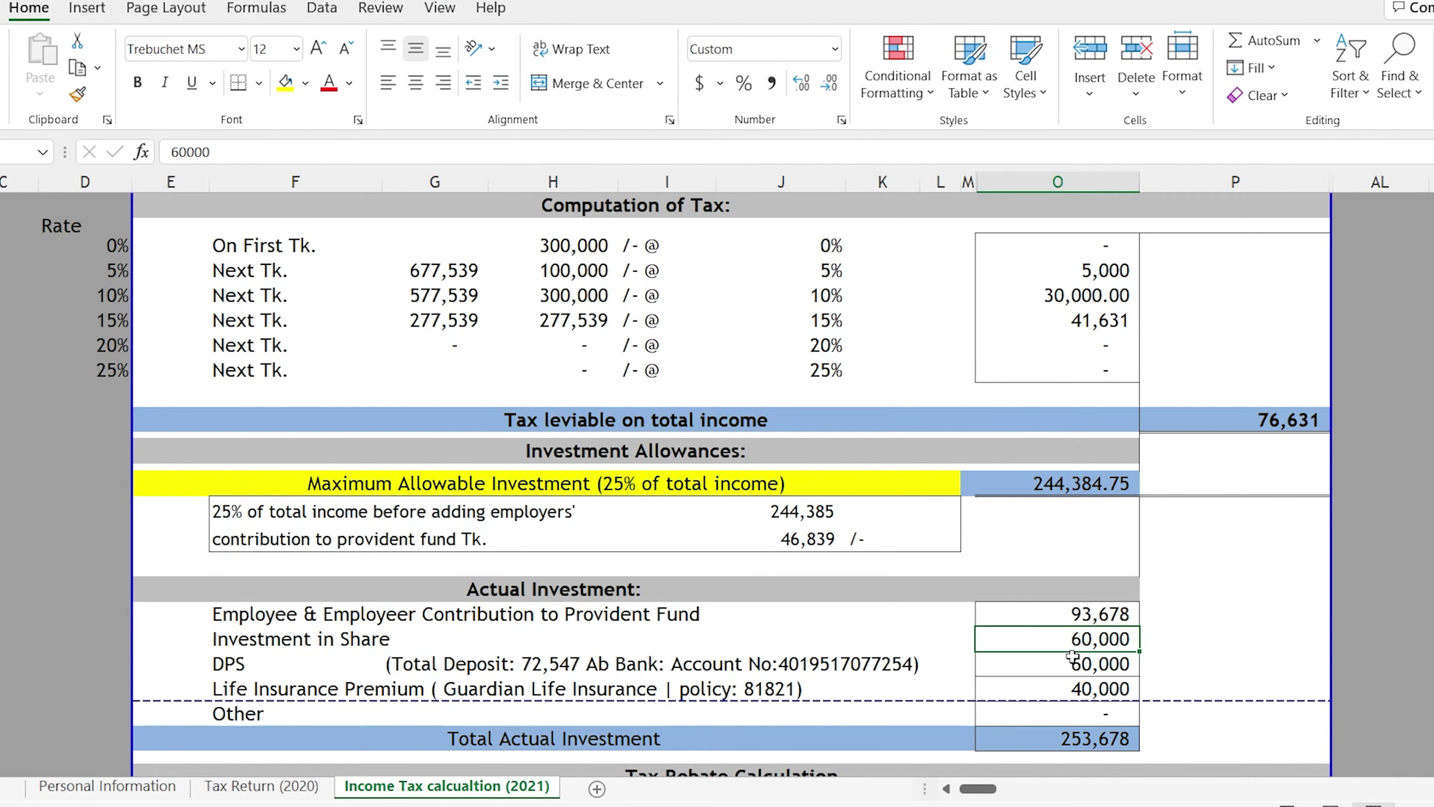
Step: Enter 48,214 as Investment in Share, then select the DPS row's total deposit note
type("4")
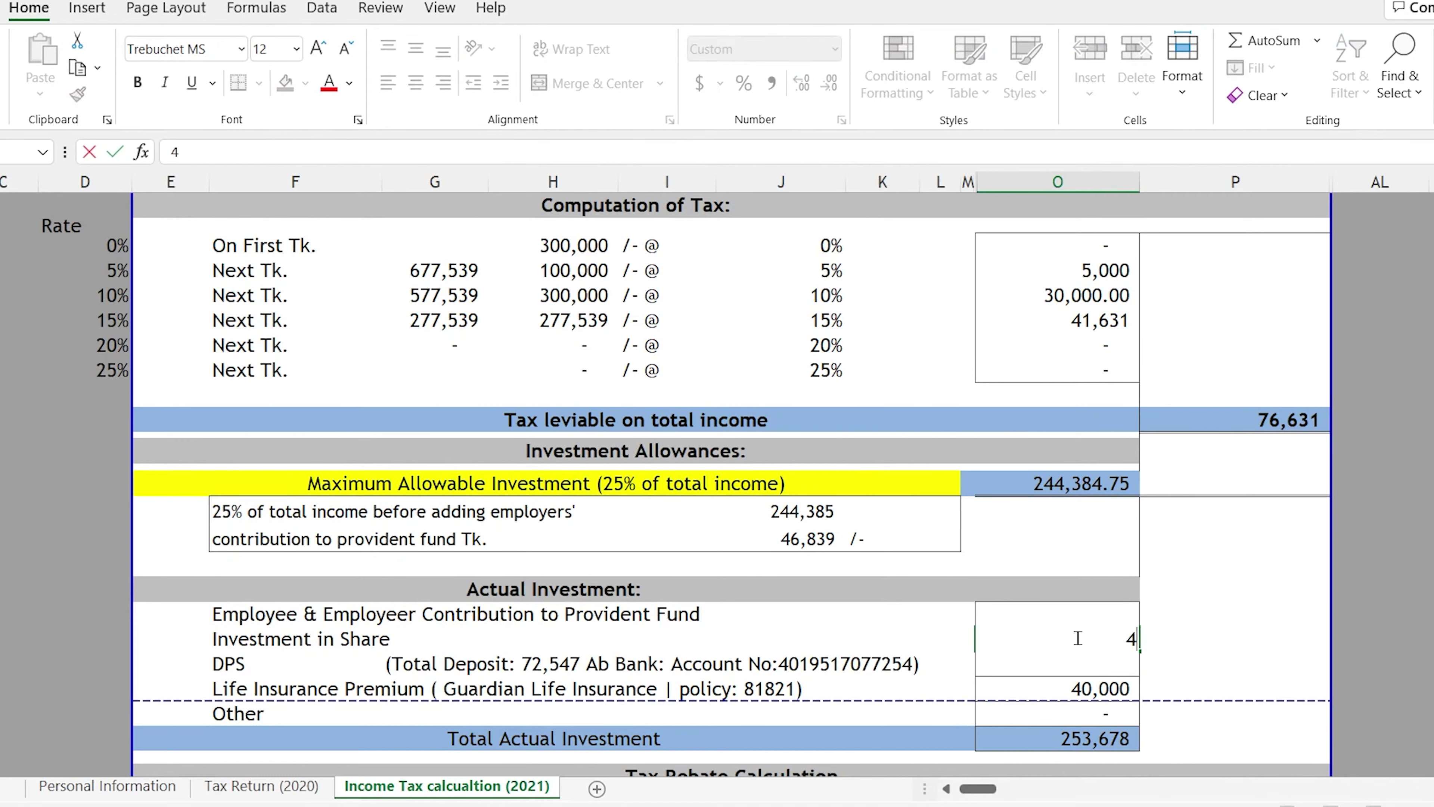
type("8,214")
key("Return")
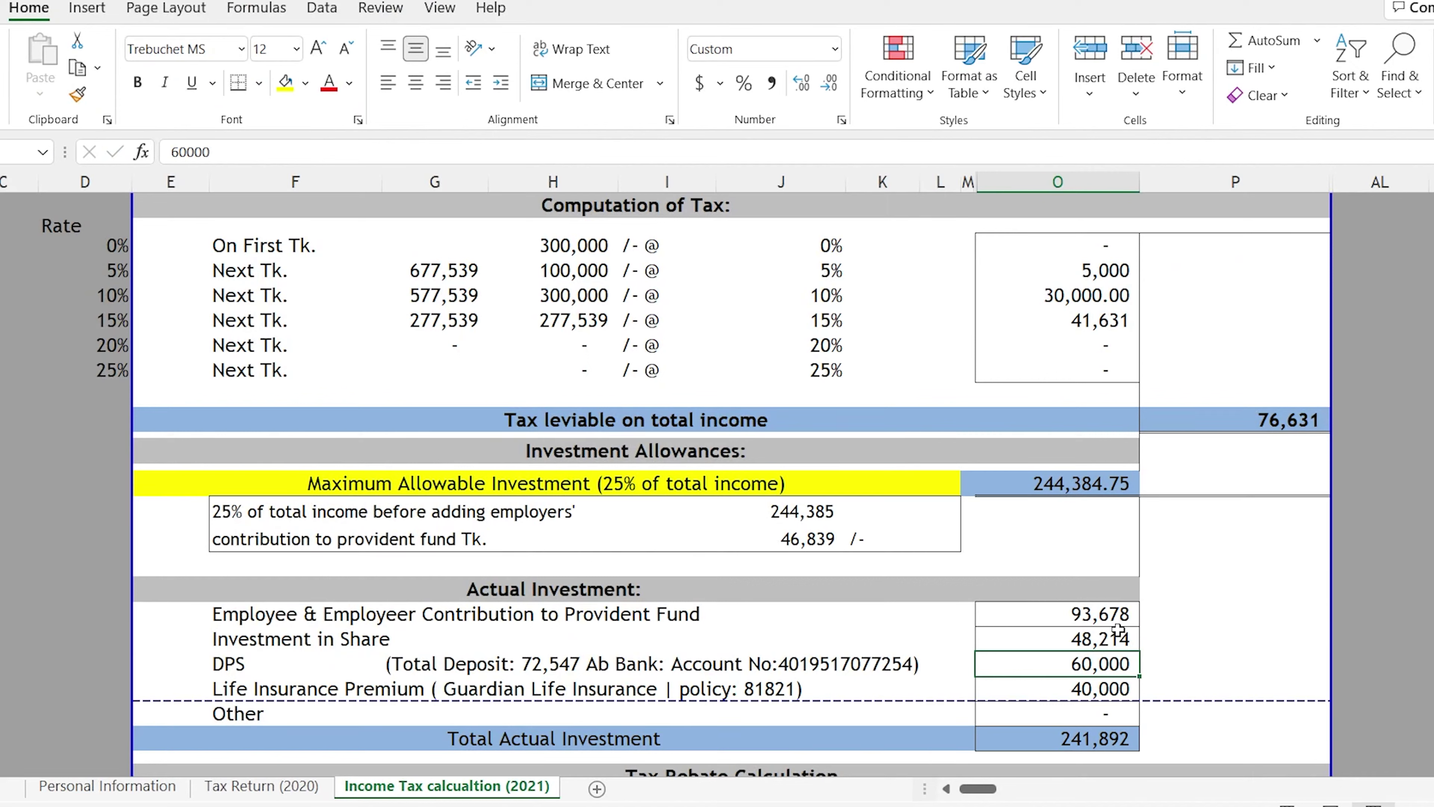
left_click(226, 666)
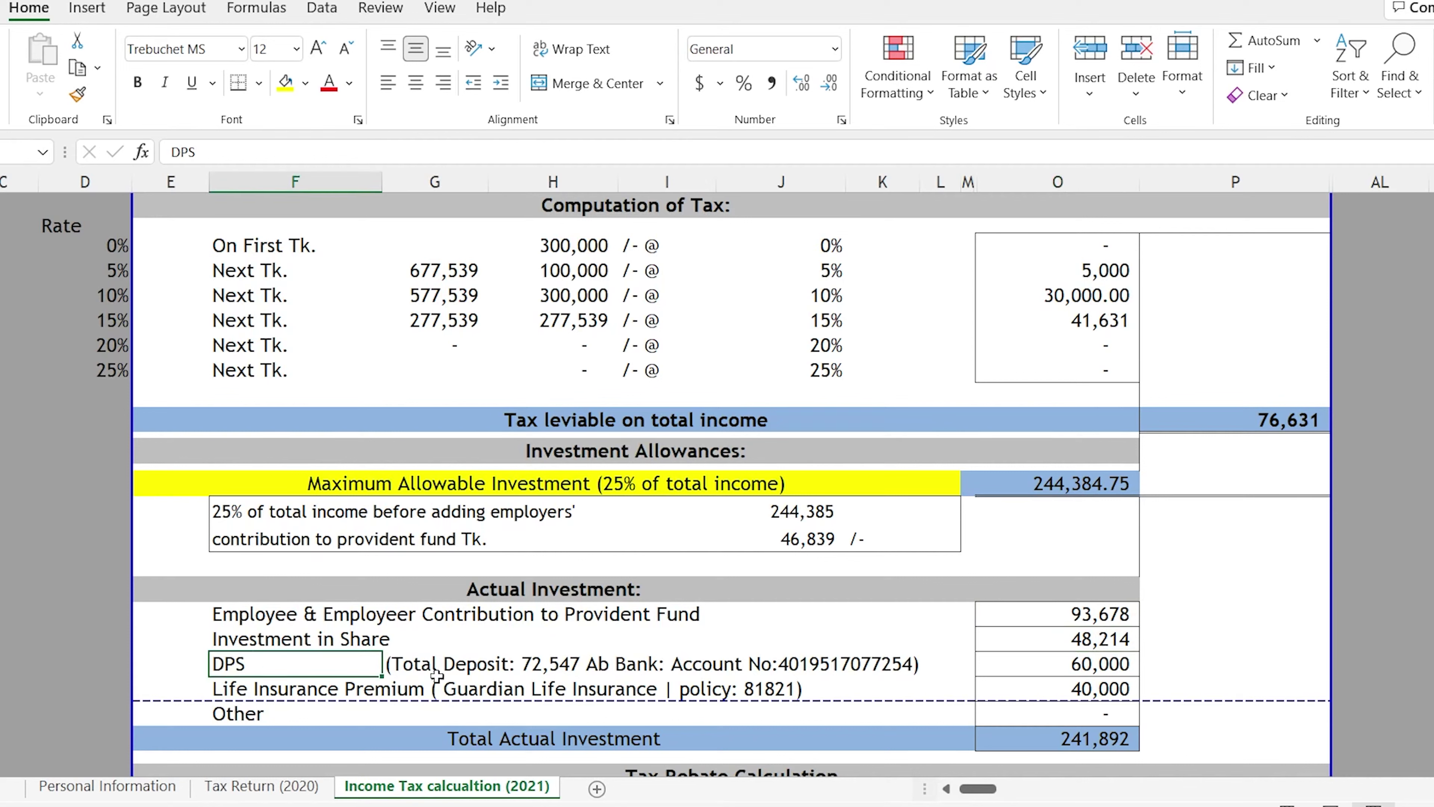
left_click_drag(437, 675, 866, 658)
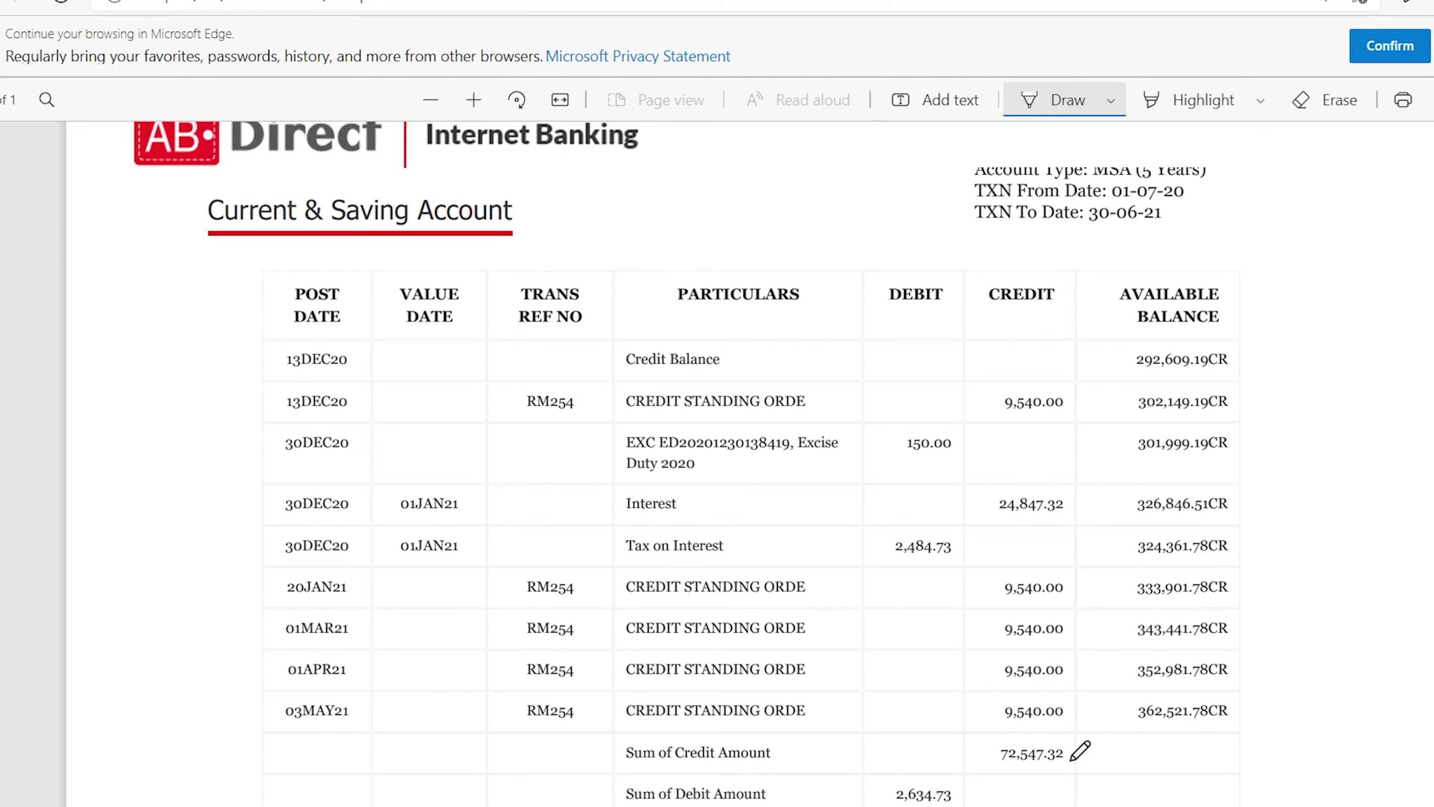
Step: Underline the 72,547.32 credit total in the PDF, then check Excel's DPS 60,000 and life insurance rows
left_click_drag(1039, 759, 1108, 764)
key("alt+Tab")
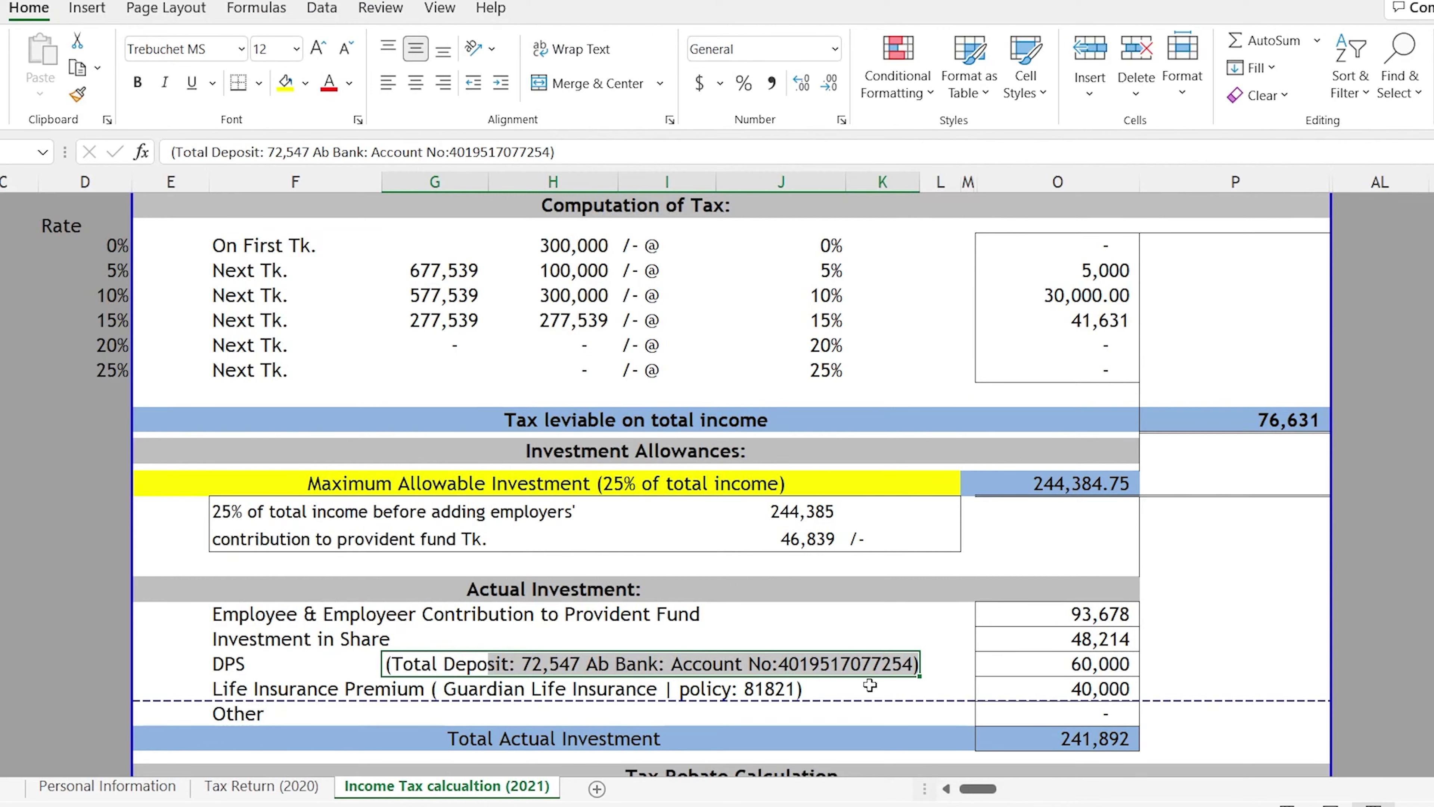
left_click(1057, 663)
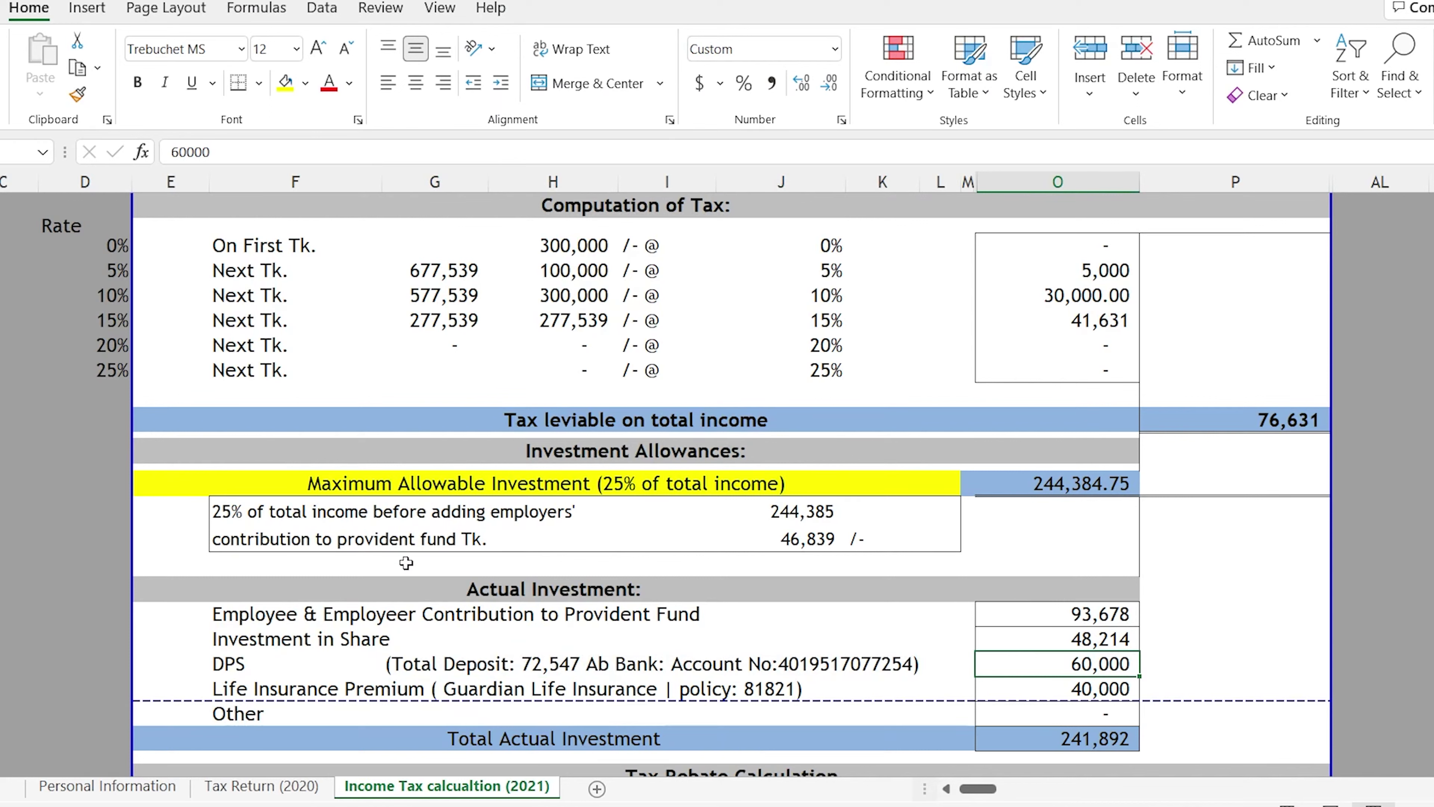
left_click_drag(229, 687, 761, 690)
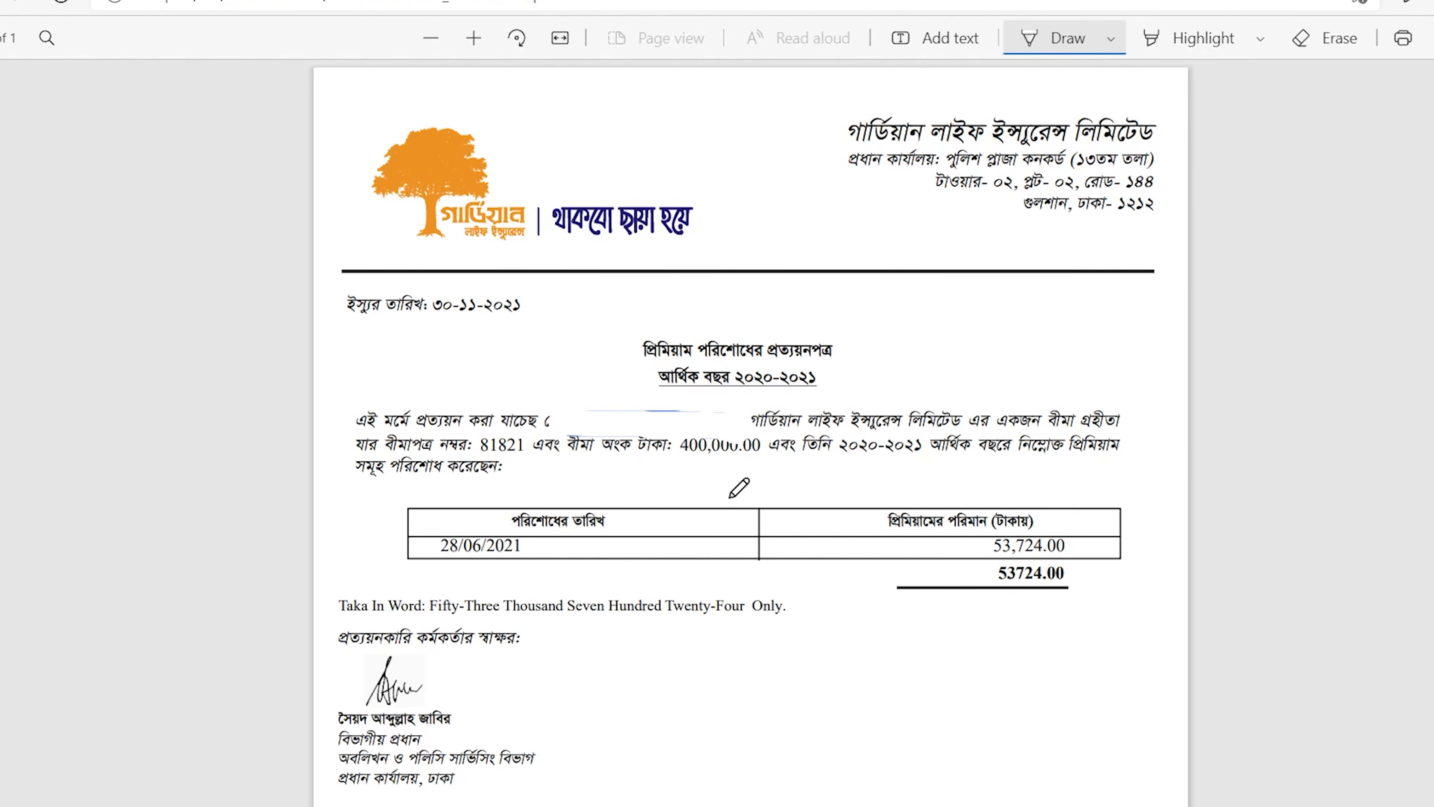
Step: Scroll to Actual Investment and check the 40,000 life insurance premium entry
scroll(731, 496, "down", 2)
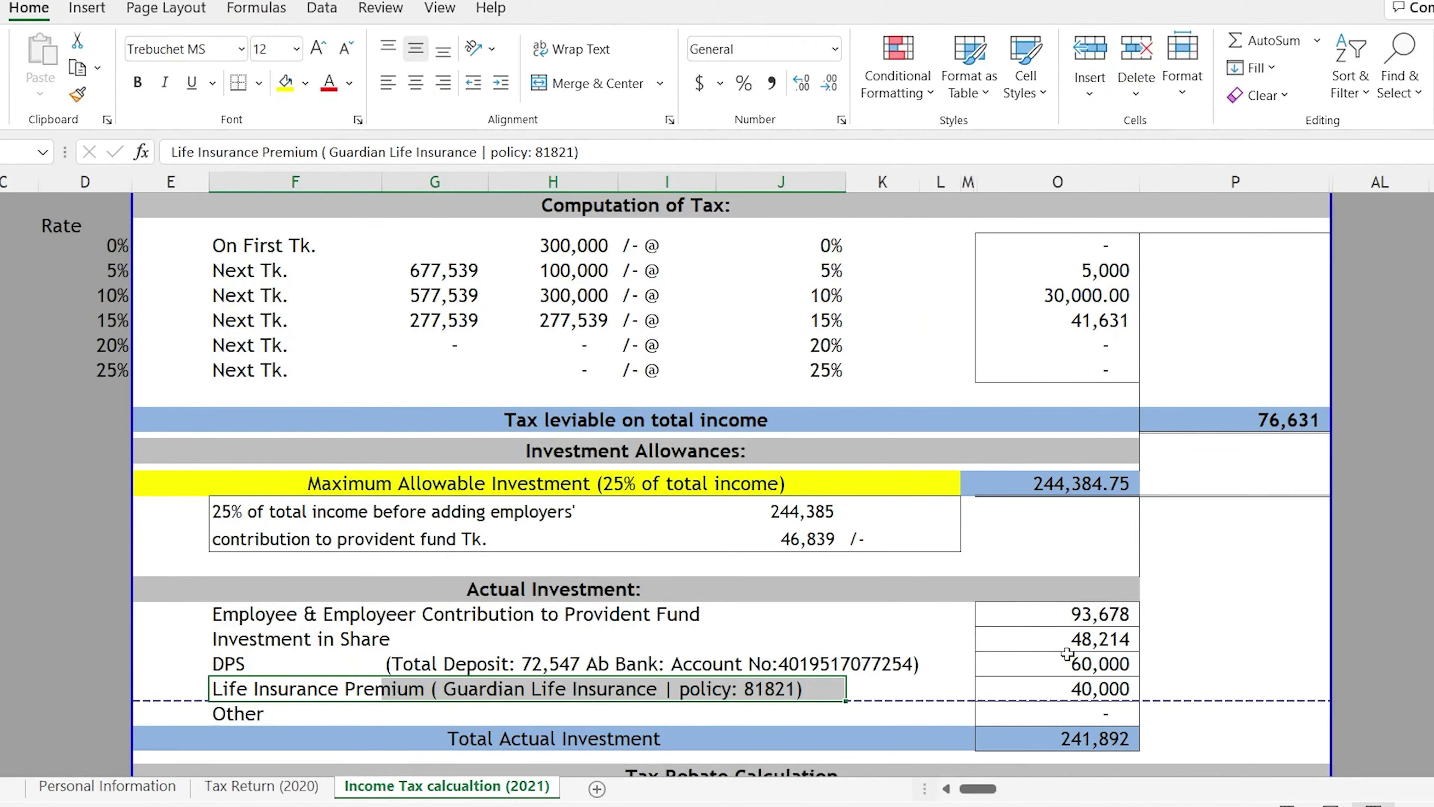
left_click(1104, 687)
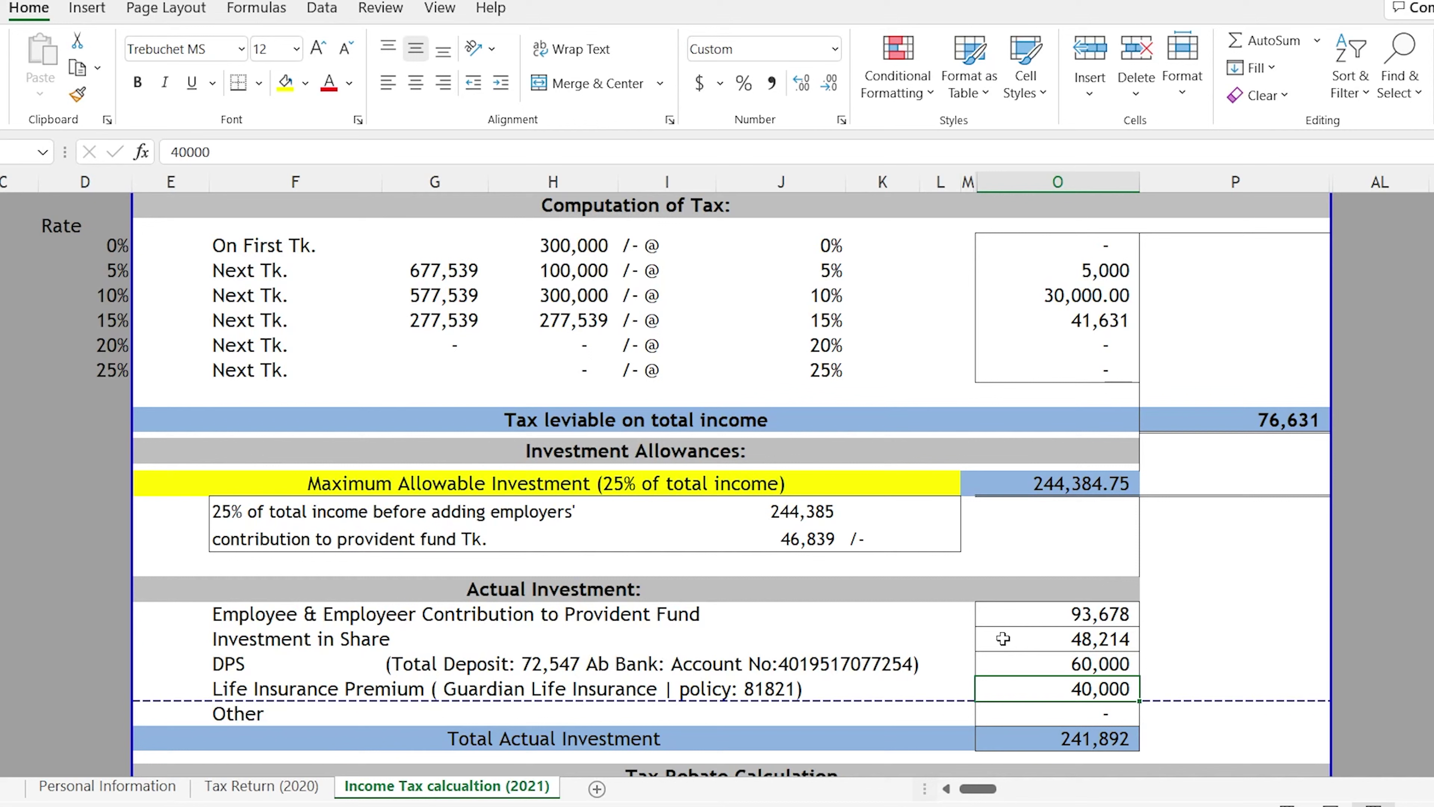
left_click(1093, 493)
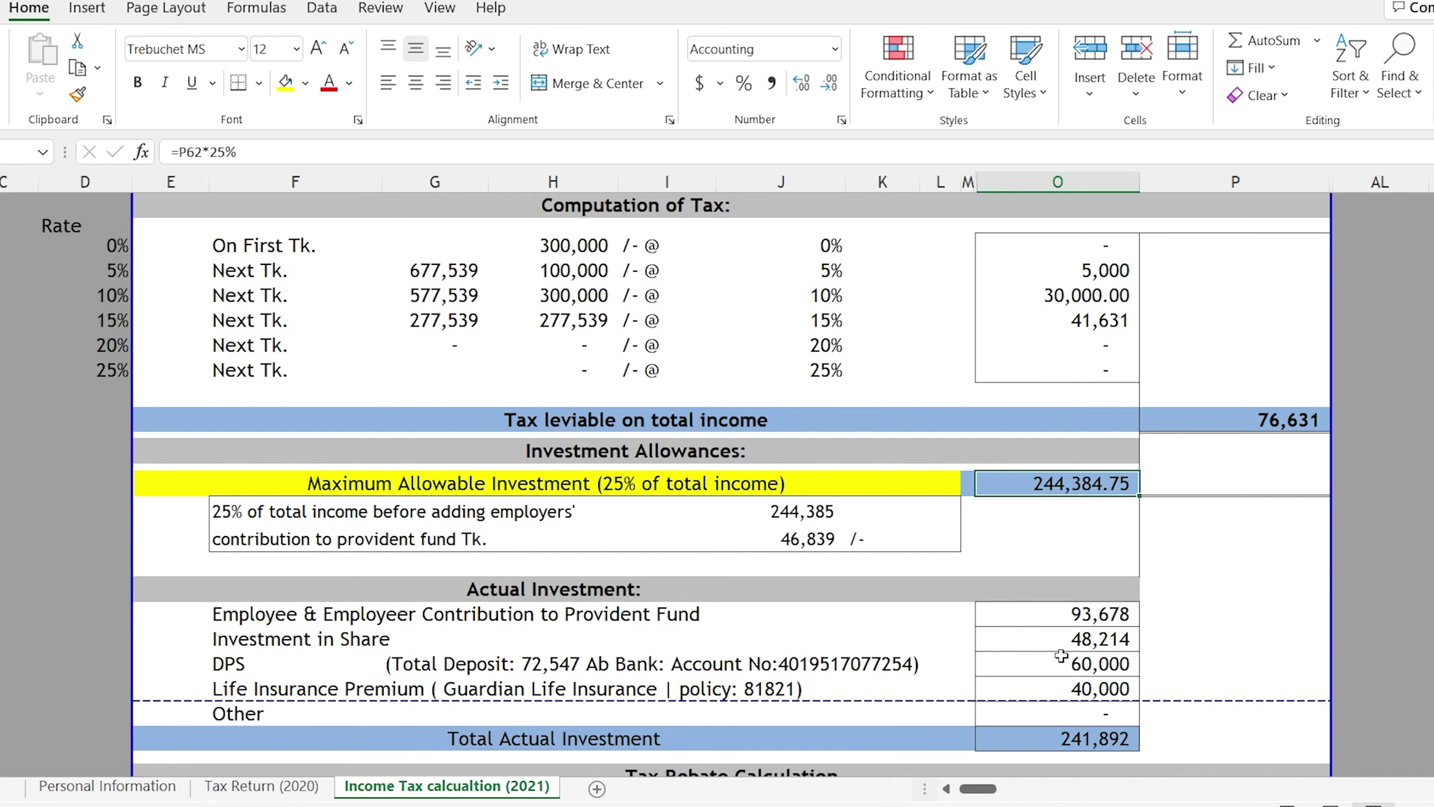
Step: Trace the =O77 and =O87 rebate sources and Total Net Taxable, then mark the PDF's lowest-of-three rule
scroll(1064, 654, "down", 4)
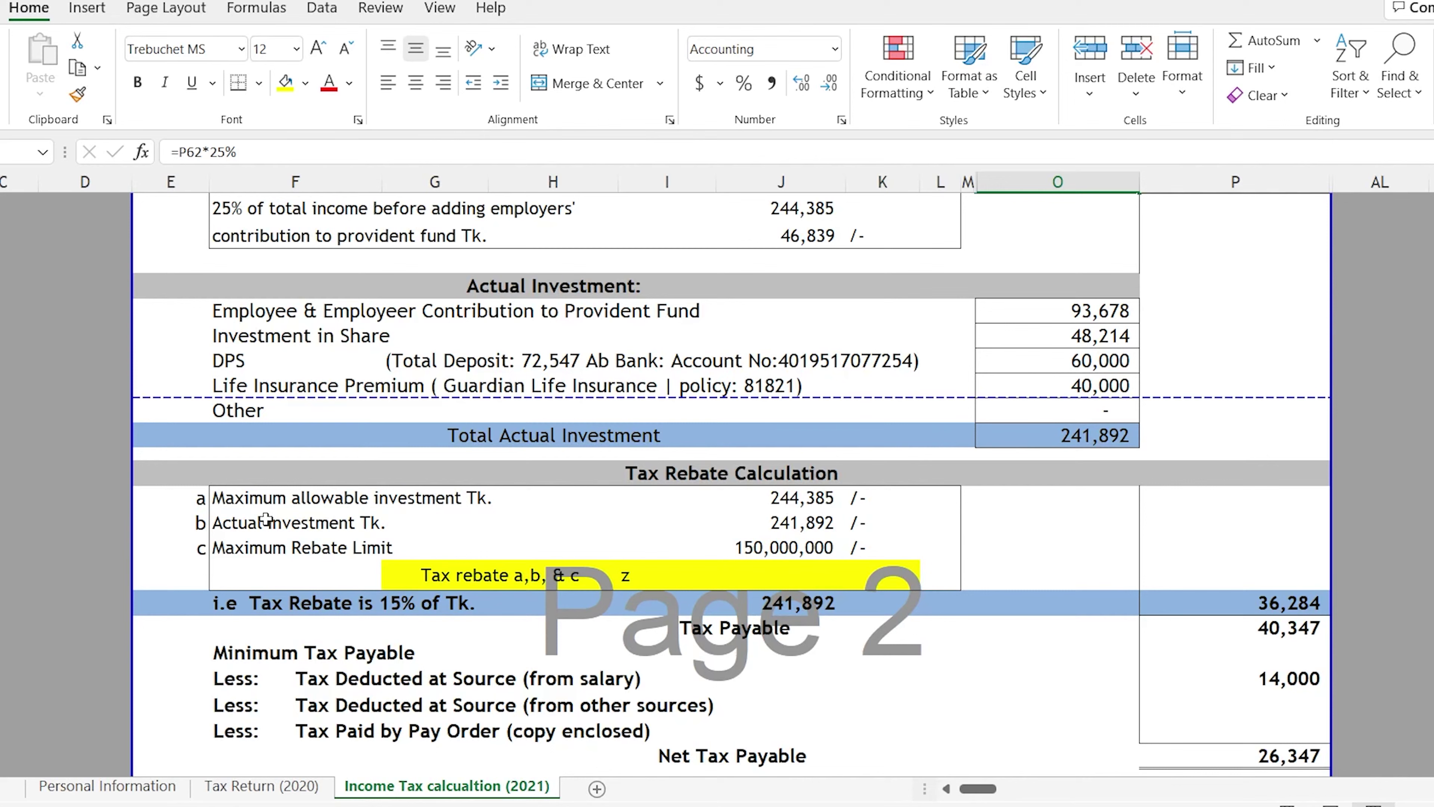
left_click(798, 499)
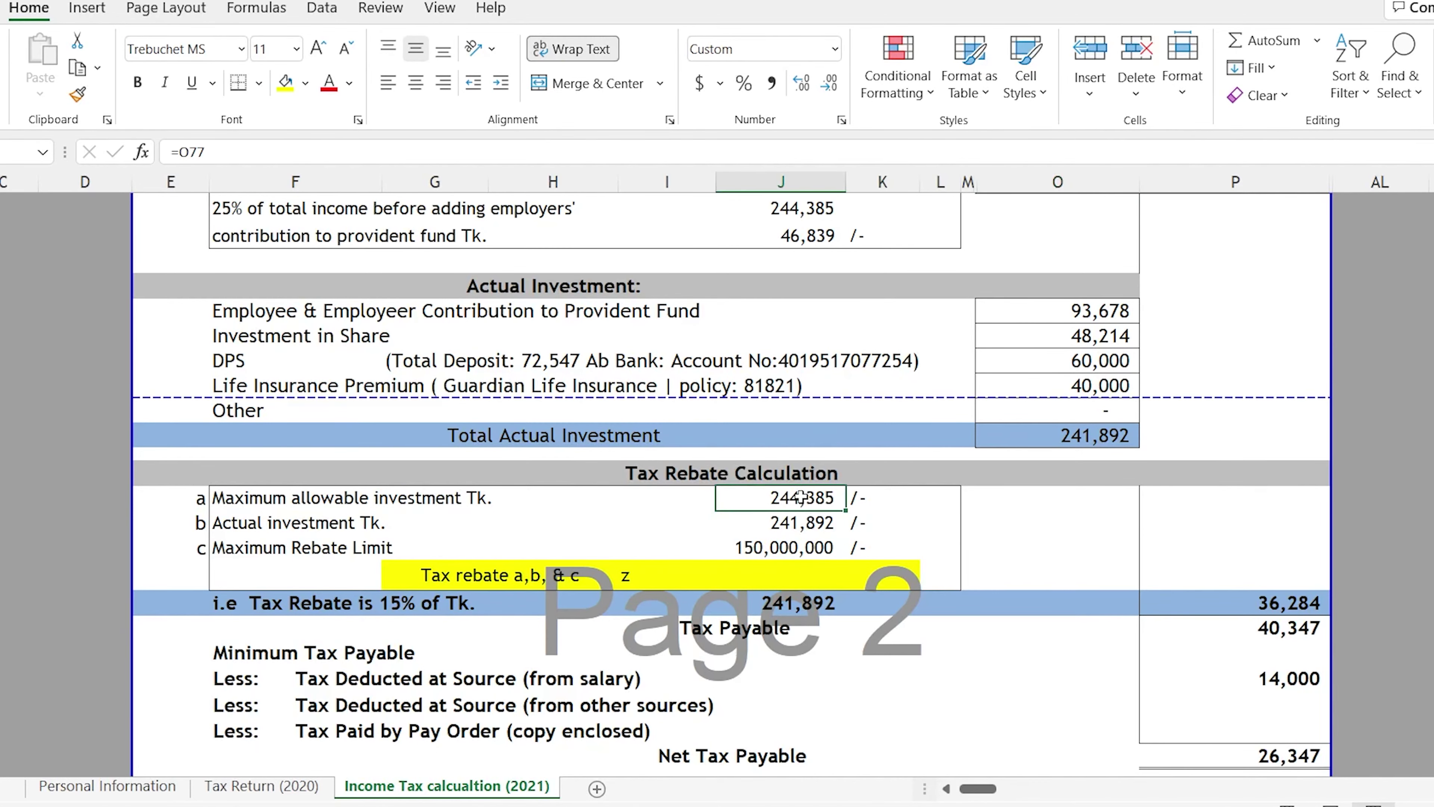
scroll(1008, 490, "up", 2)
scroll(1009, 488, "up", 5)
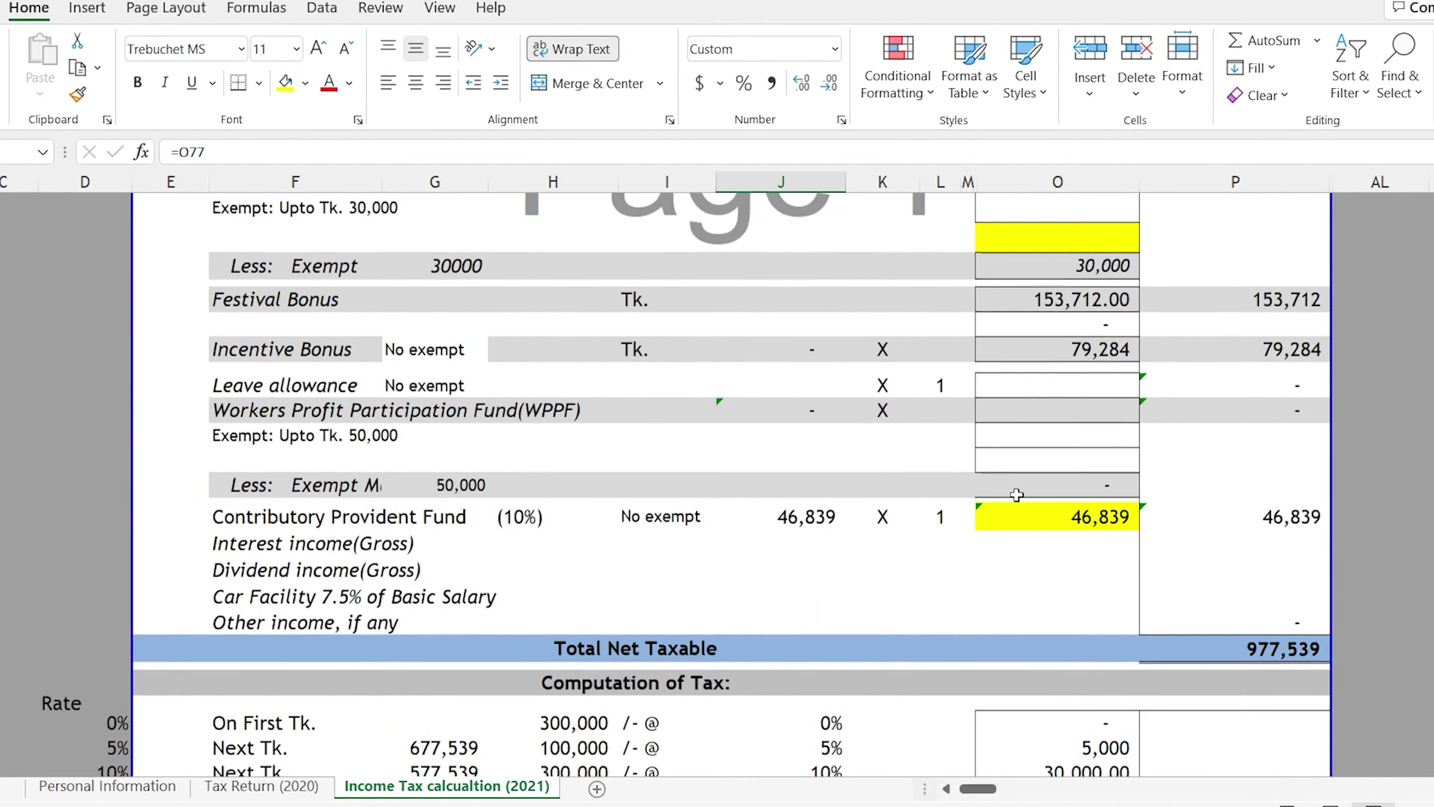
left_click(1261, 647)
scroll(802, 500, "down", 5)
scroll(791, 502, "down", 2)
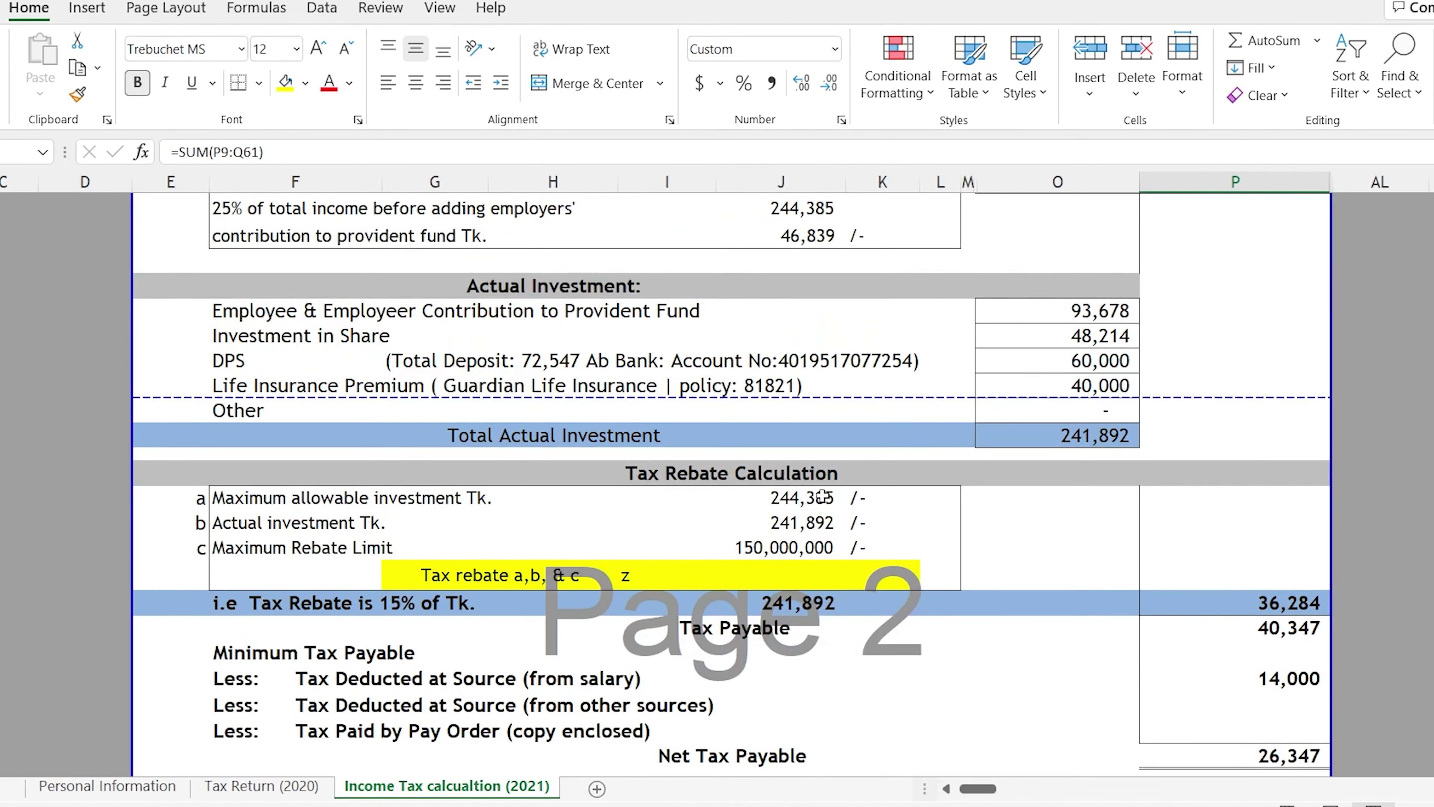
left_click(823, 498)
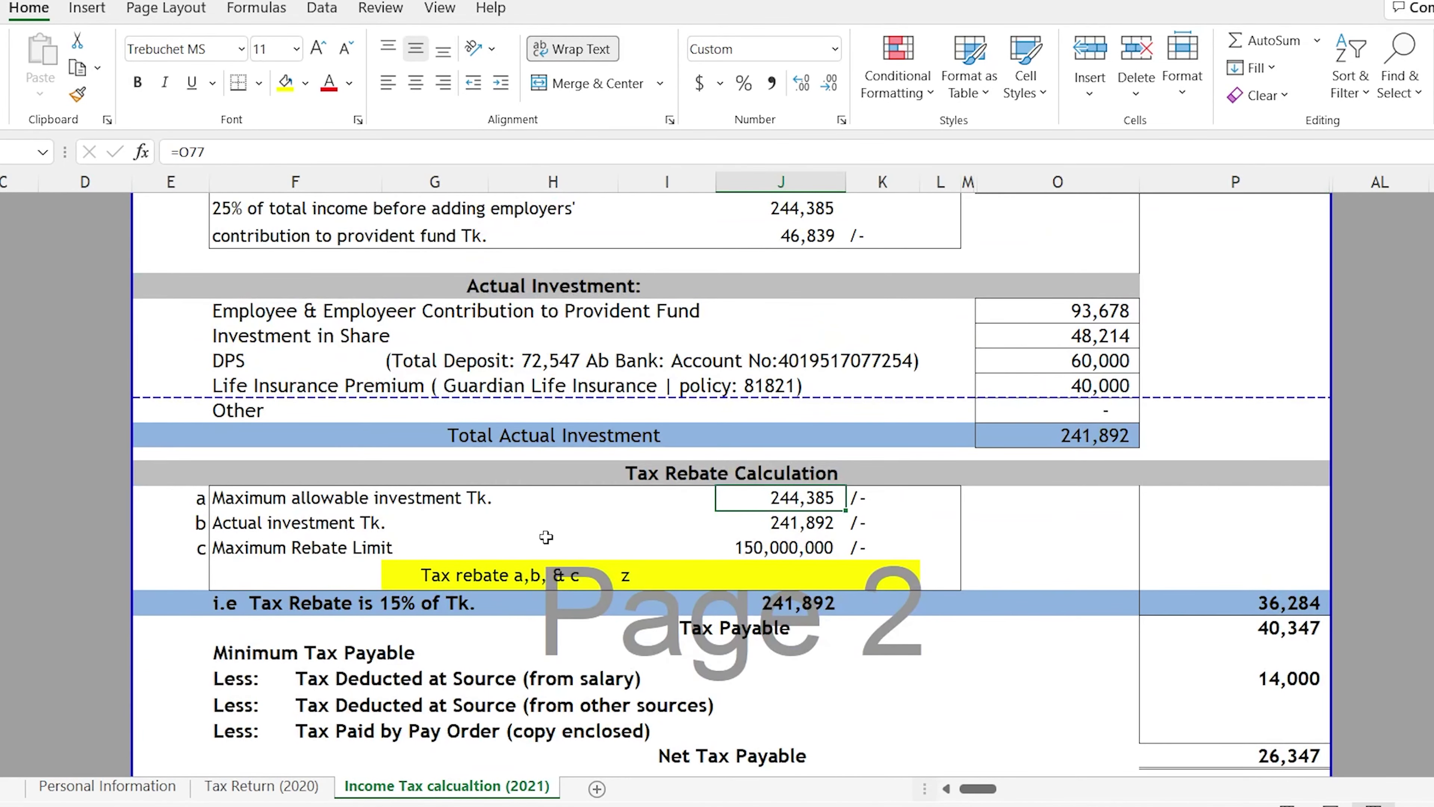
left_click(790, 523)
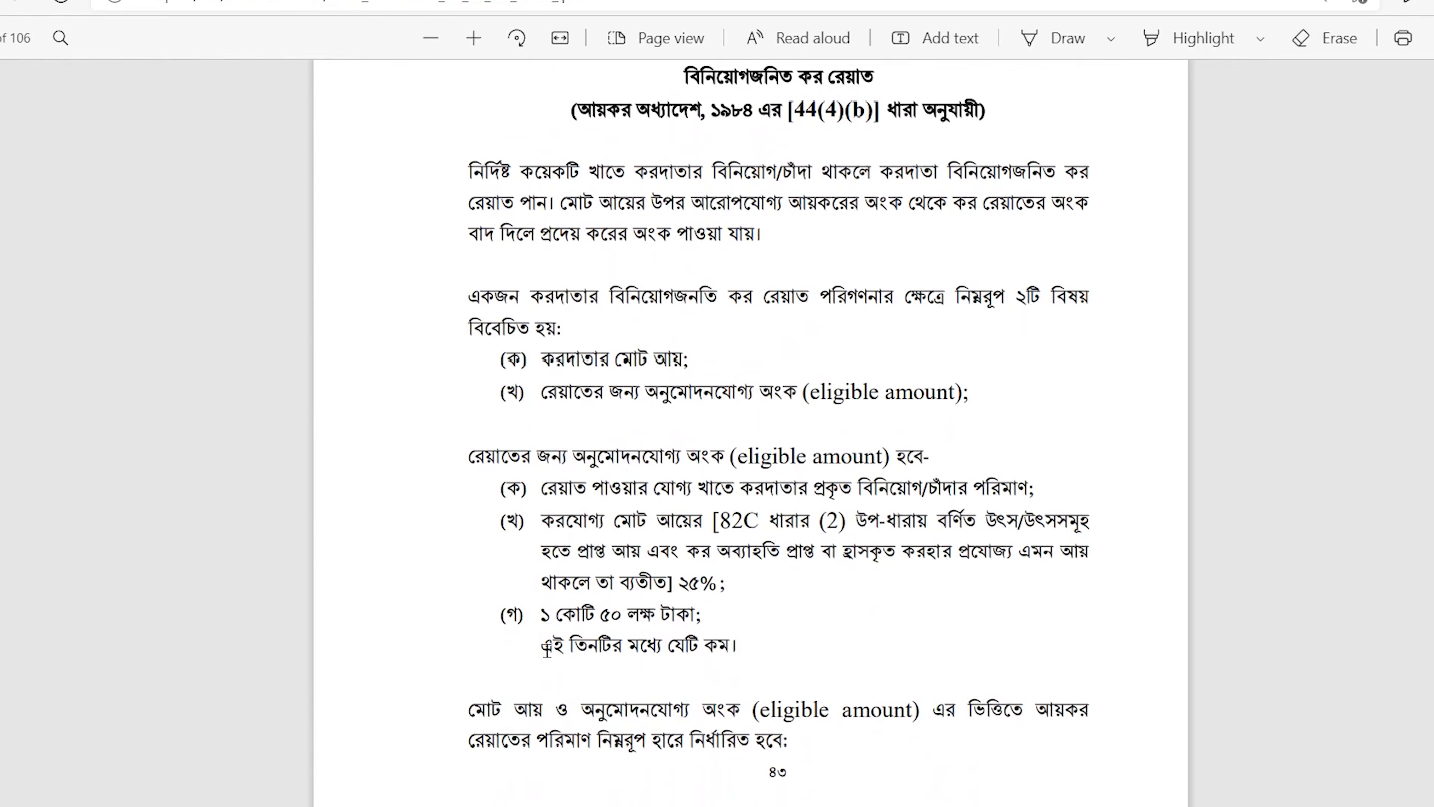
left_click_drag(540, 645, 736, 644)
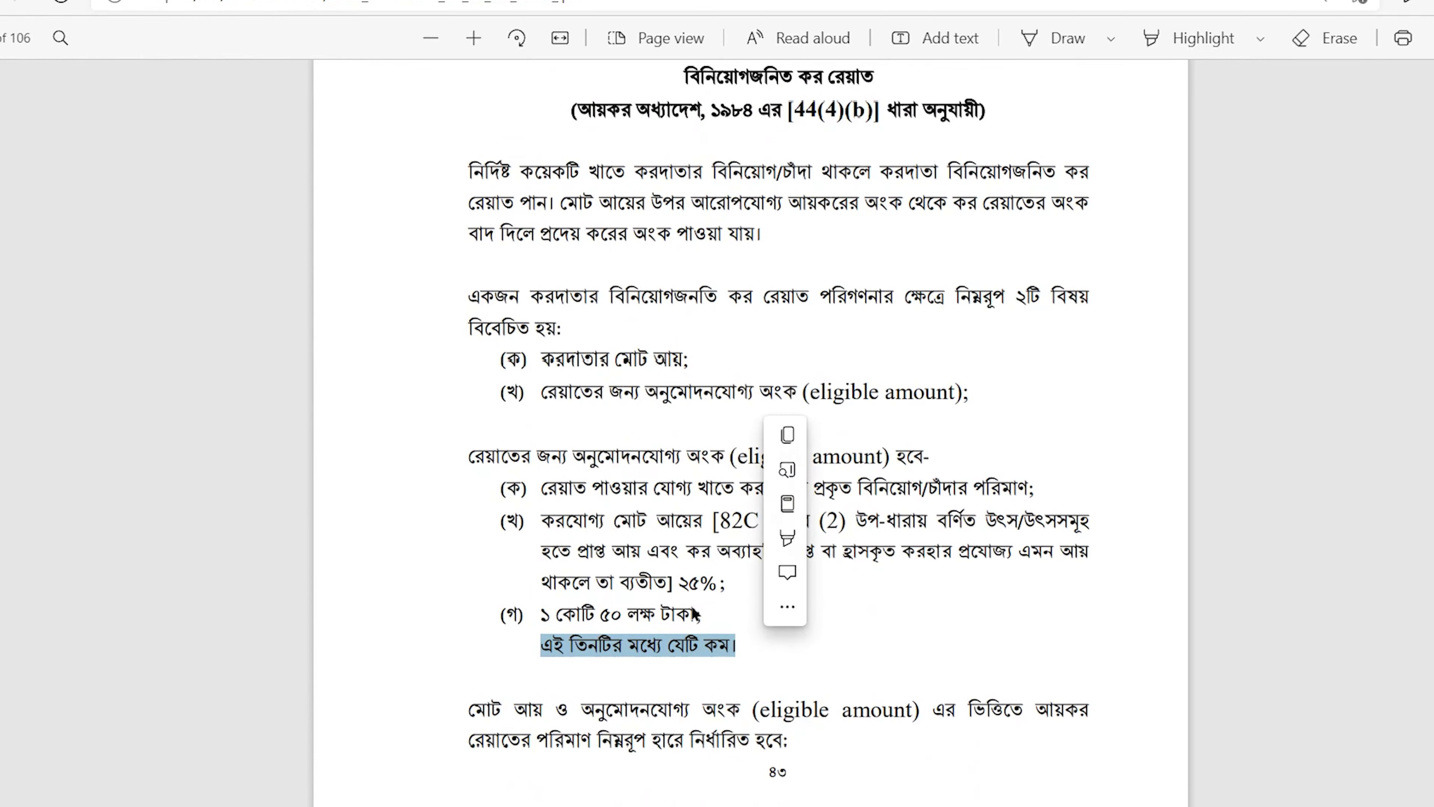
Step: Highlight rebate conditions (ক) actual investment and (খ) 25% of income in the guide, then clear them
left_click(714, 584)
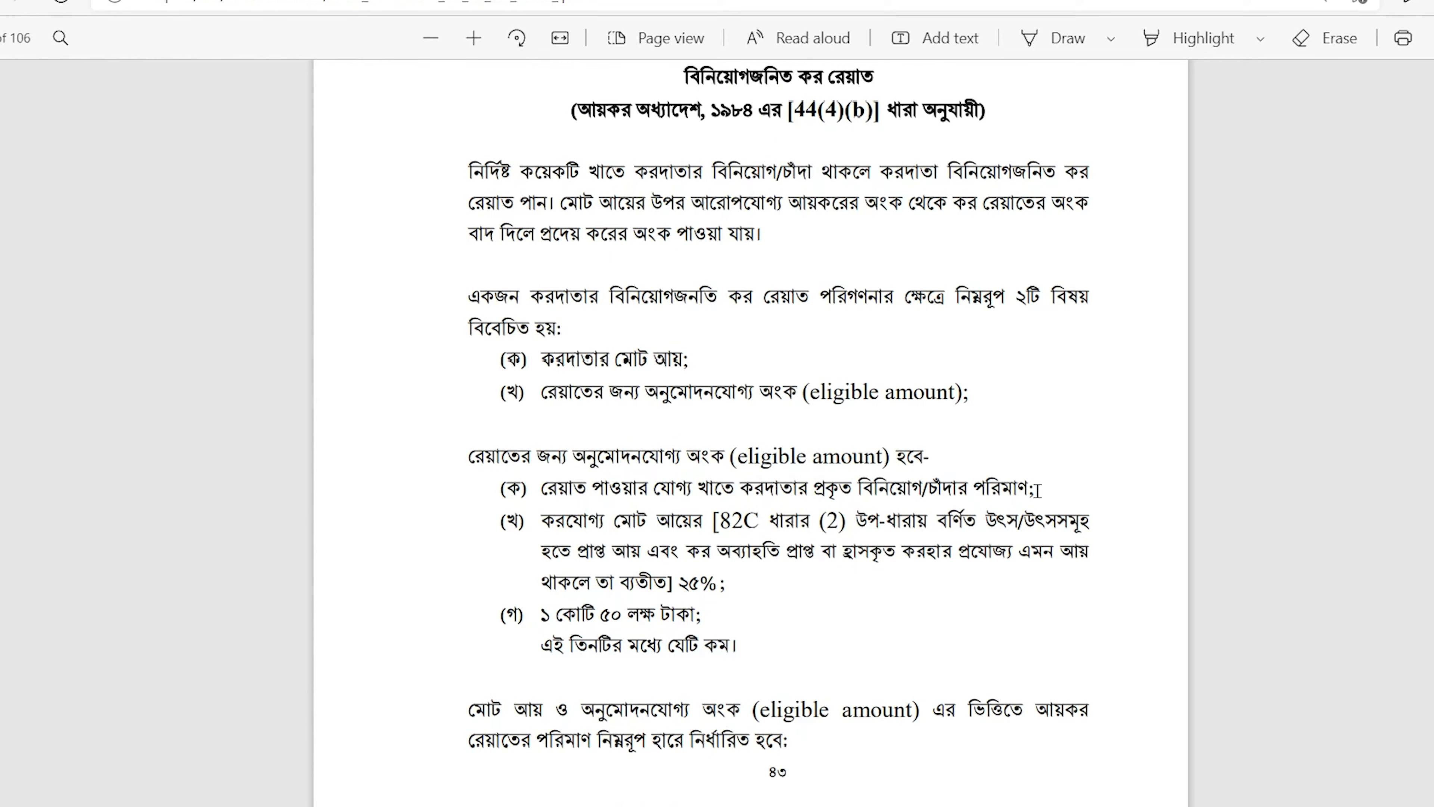
left_click_drag(1035, 488, 547, 494)
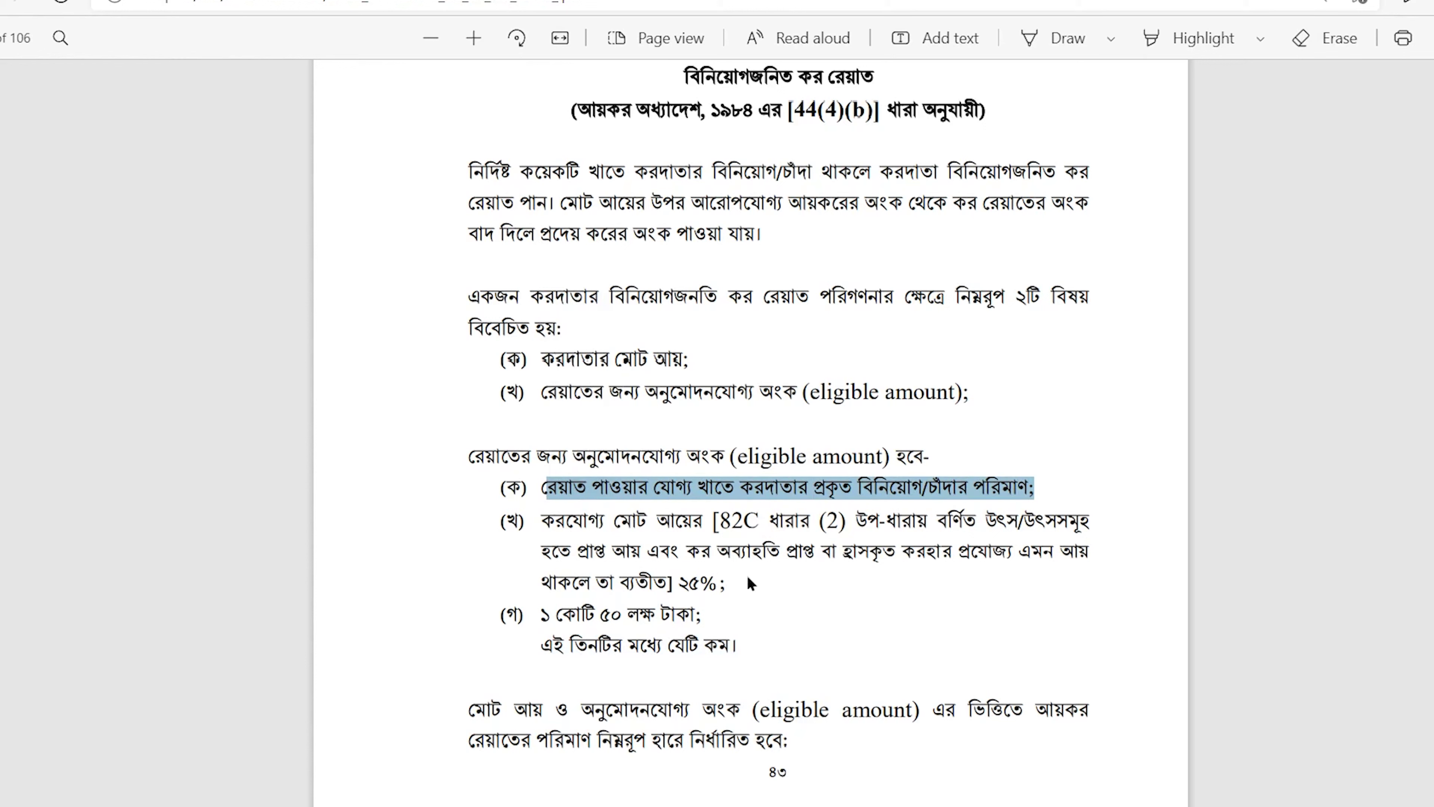
left_click_drag(750, 583, 549, 520)
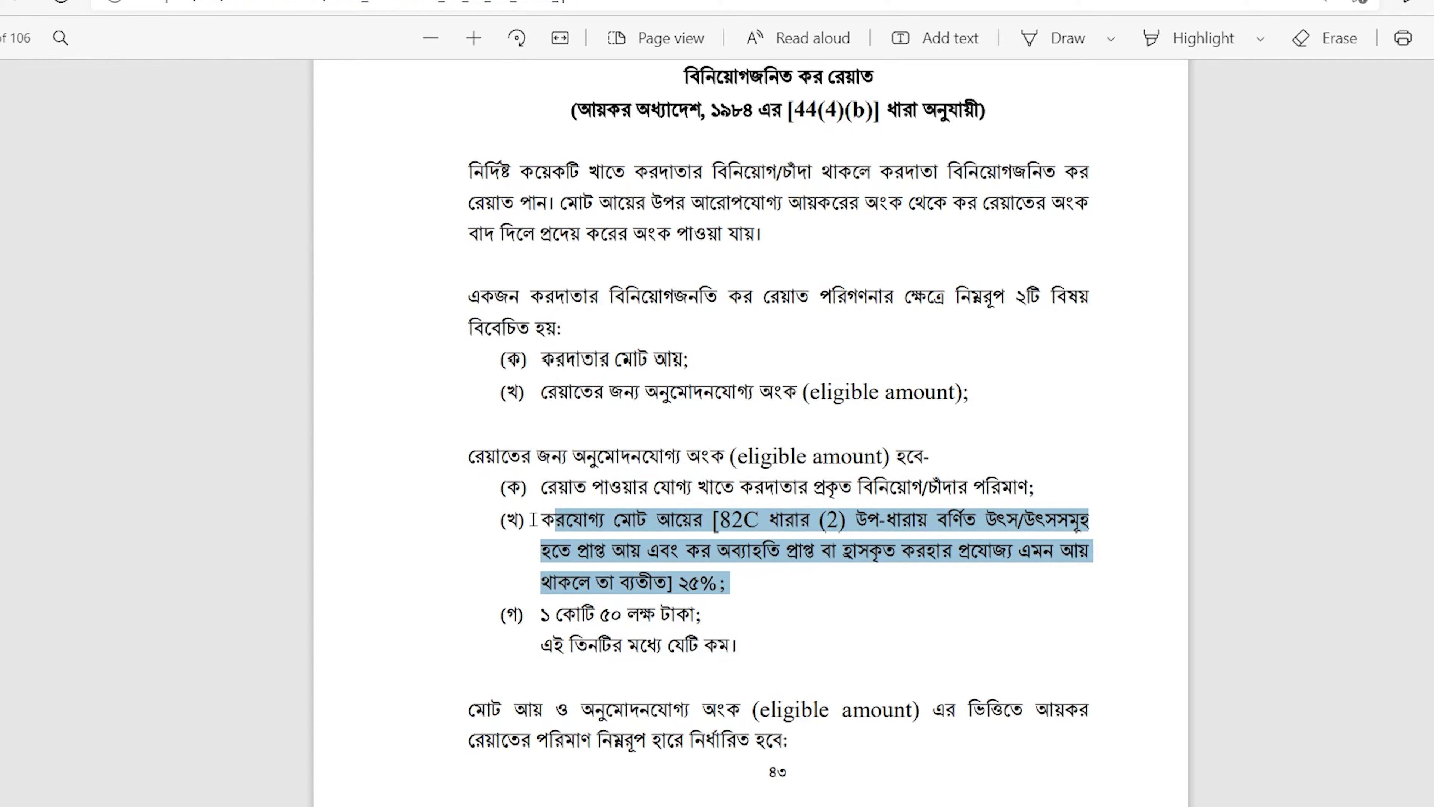
left_click(738, 644)
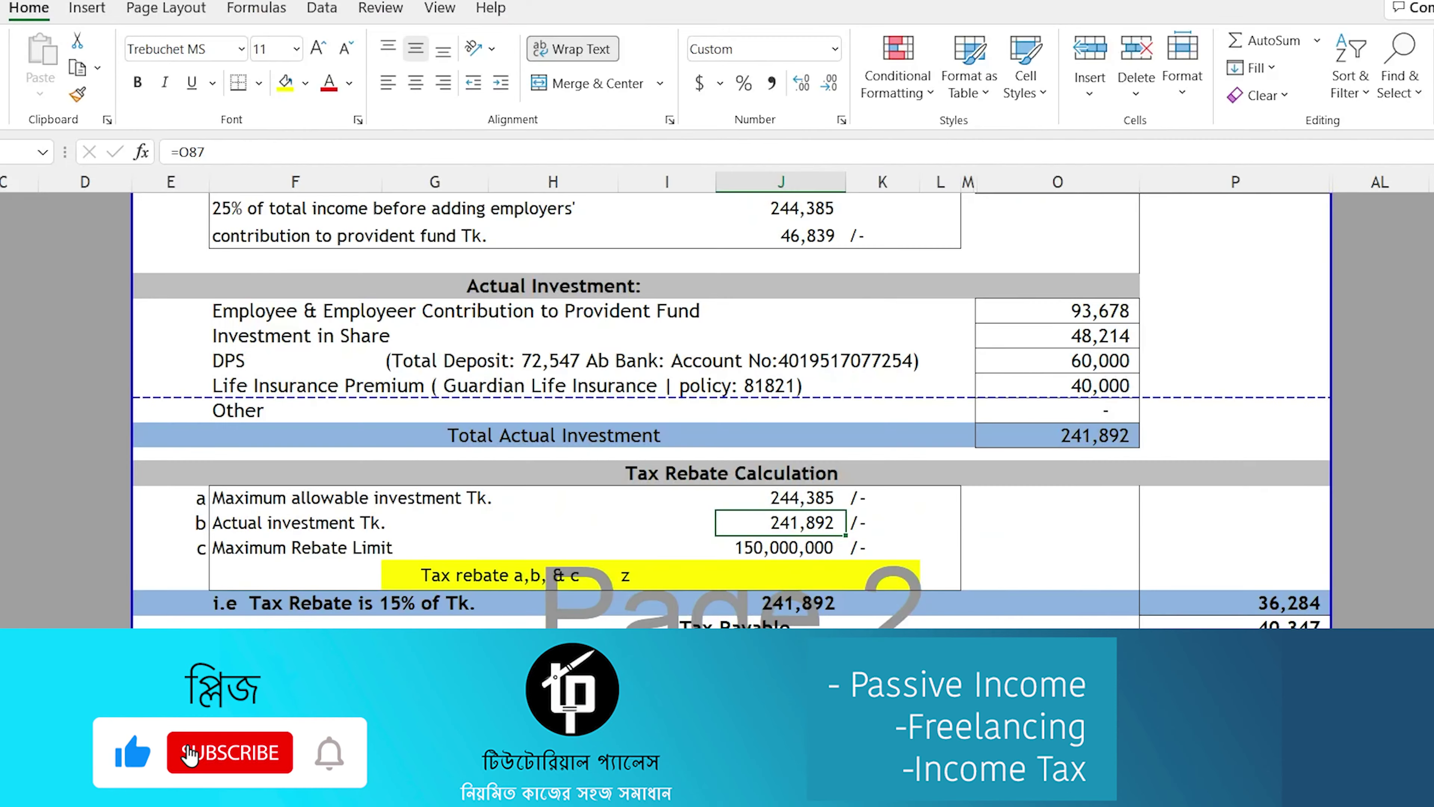
Step: Verify the three limits, =MIN(J90:J92) and the =J94*15% rebate, then select an empty P cell
left_click(781, 547)
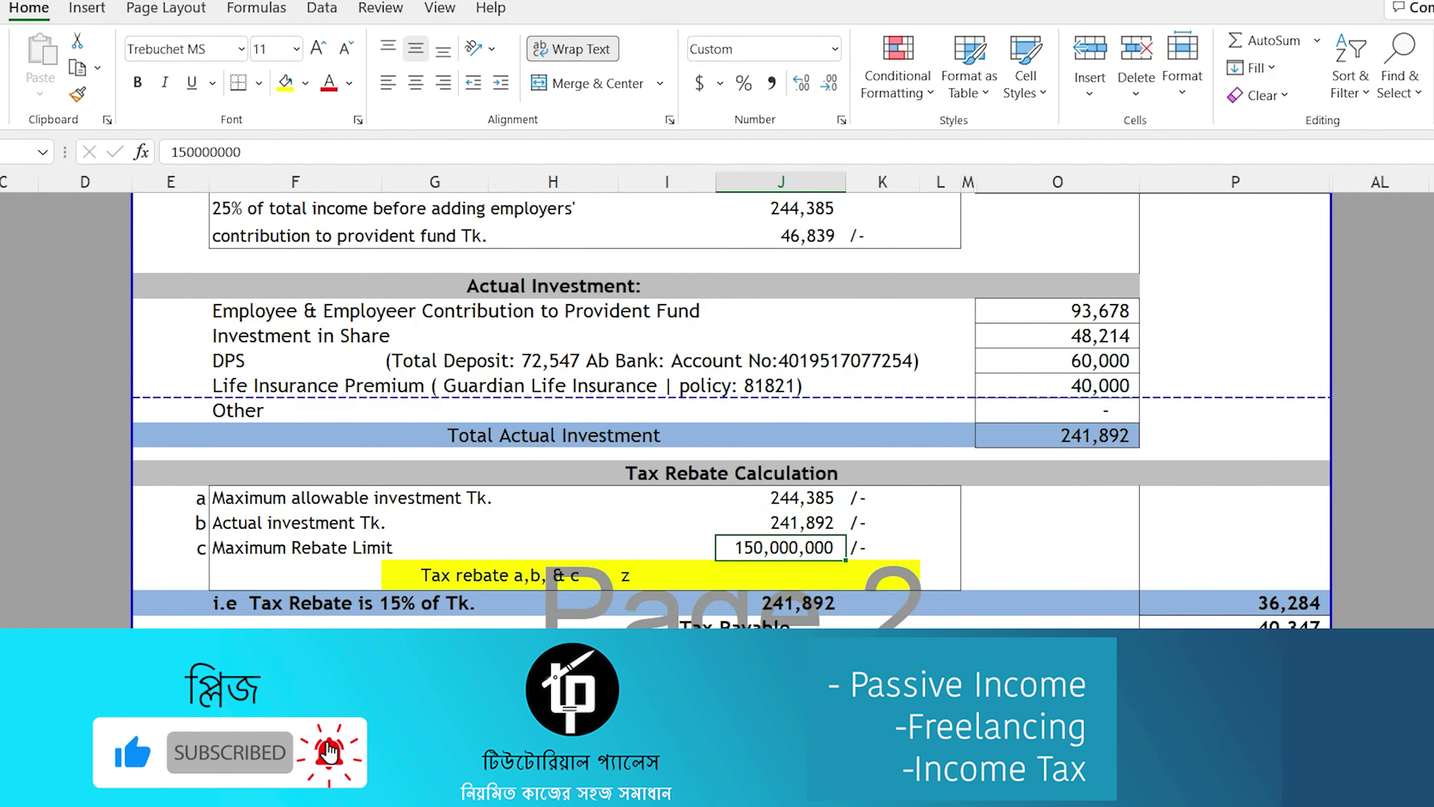
left_click(791, 517)
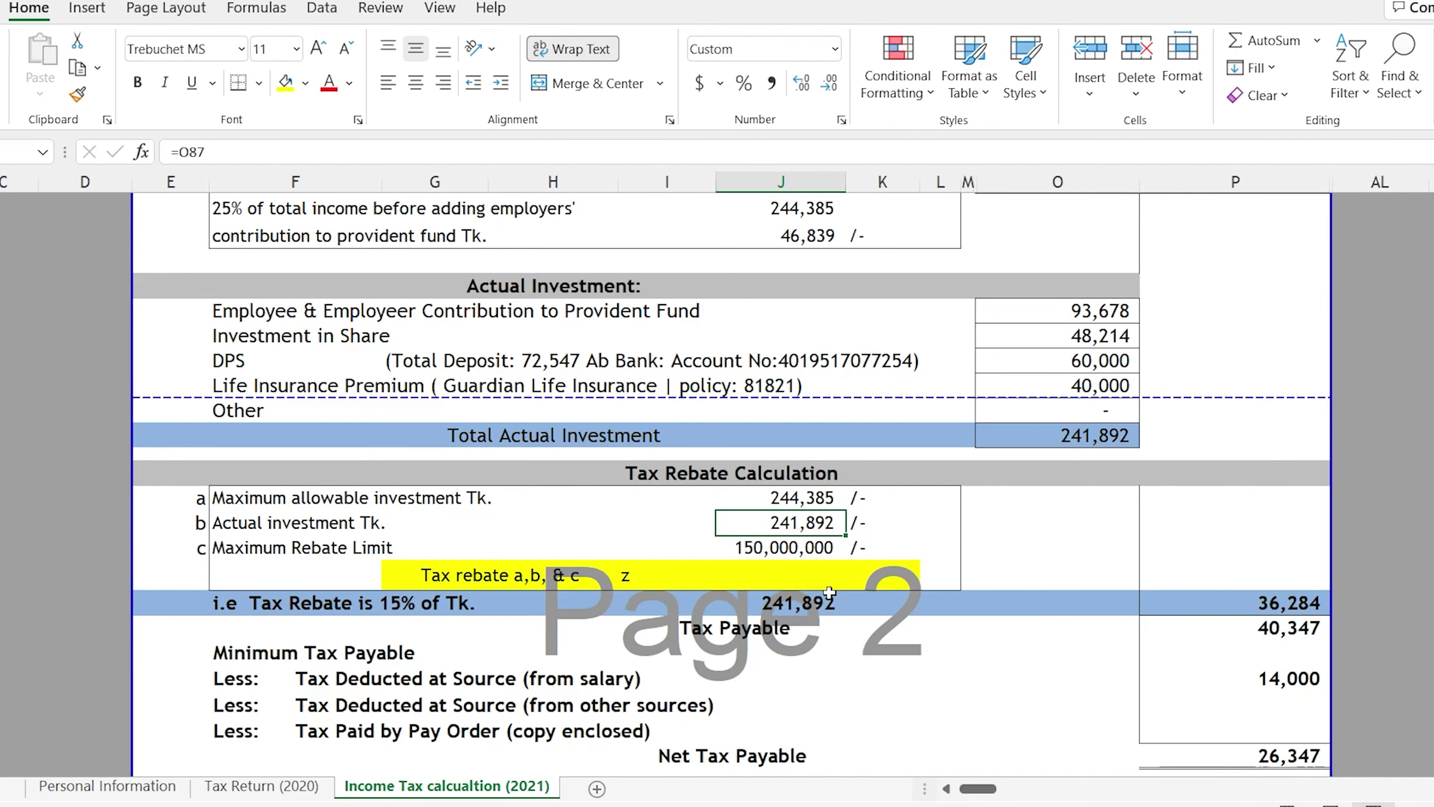
left_click(804, 602)
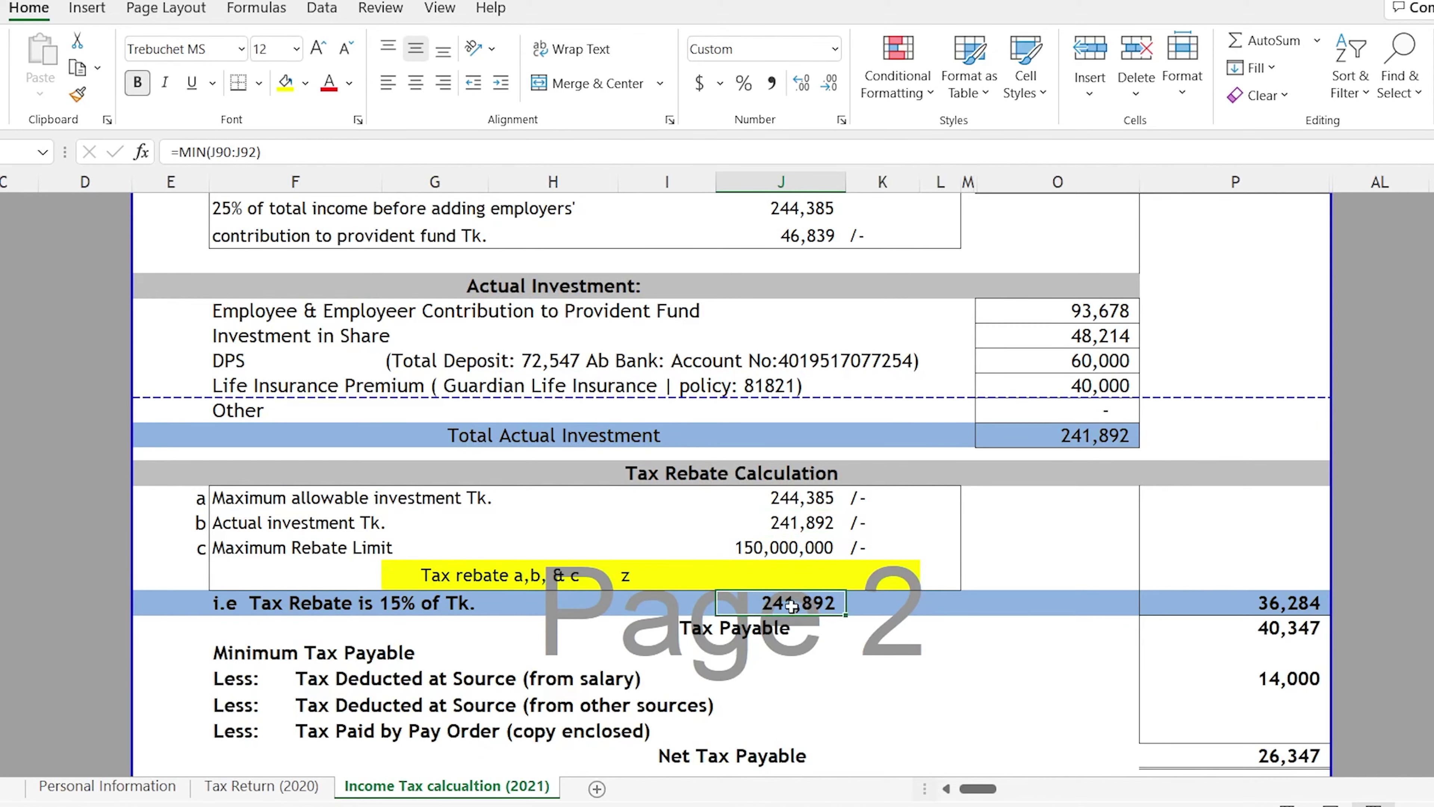
left_click(1268, 605)
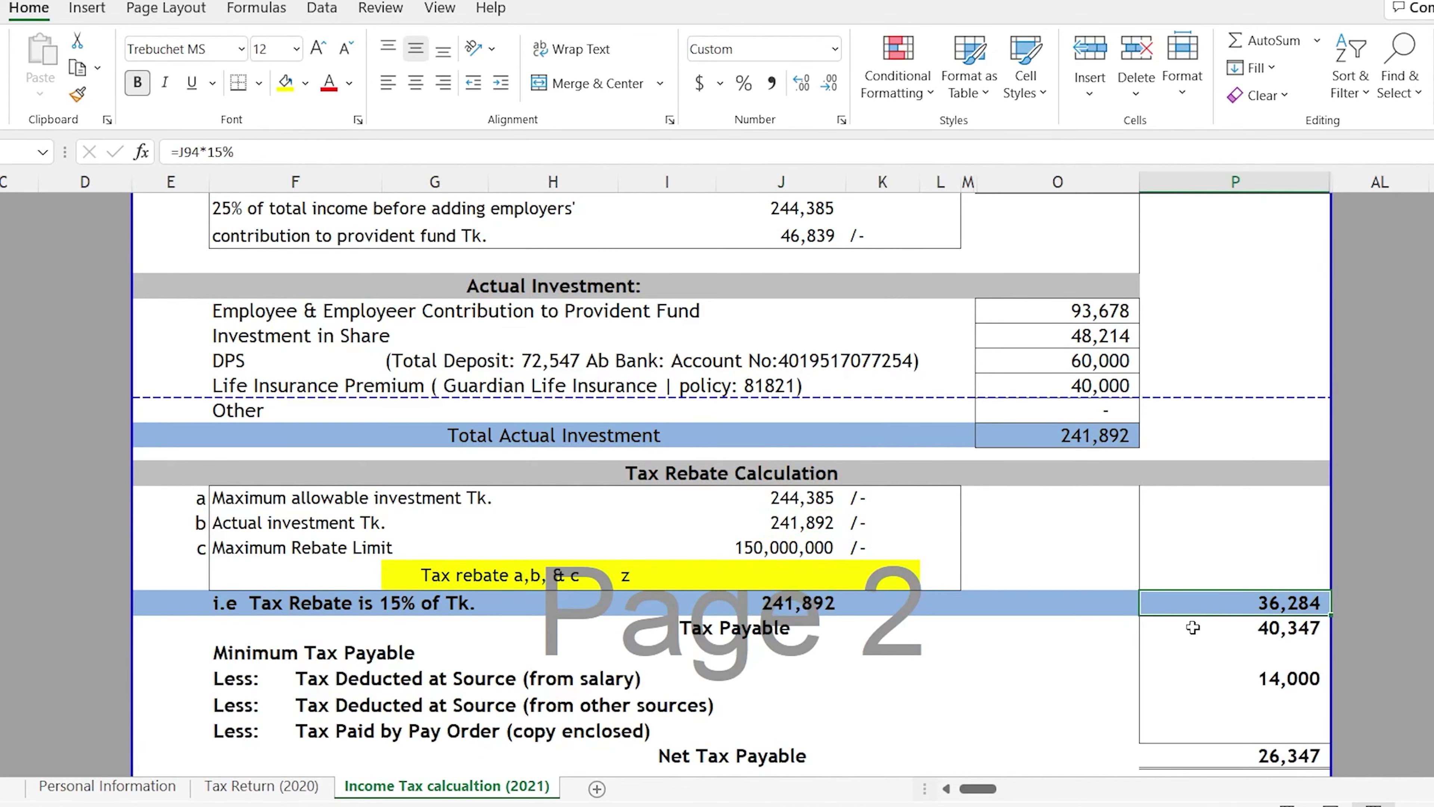
scroll(1143, 635, "up", 2)
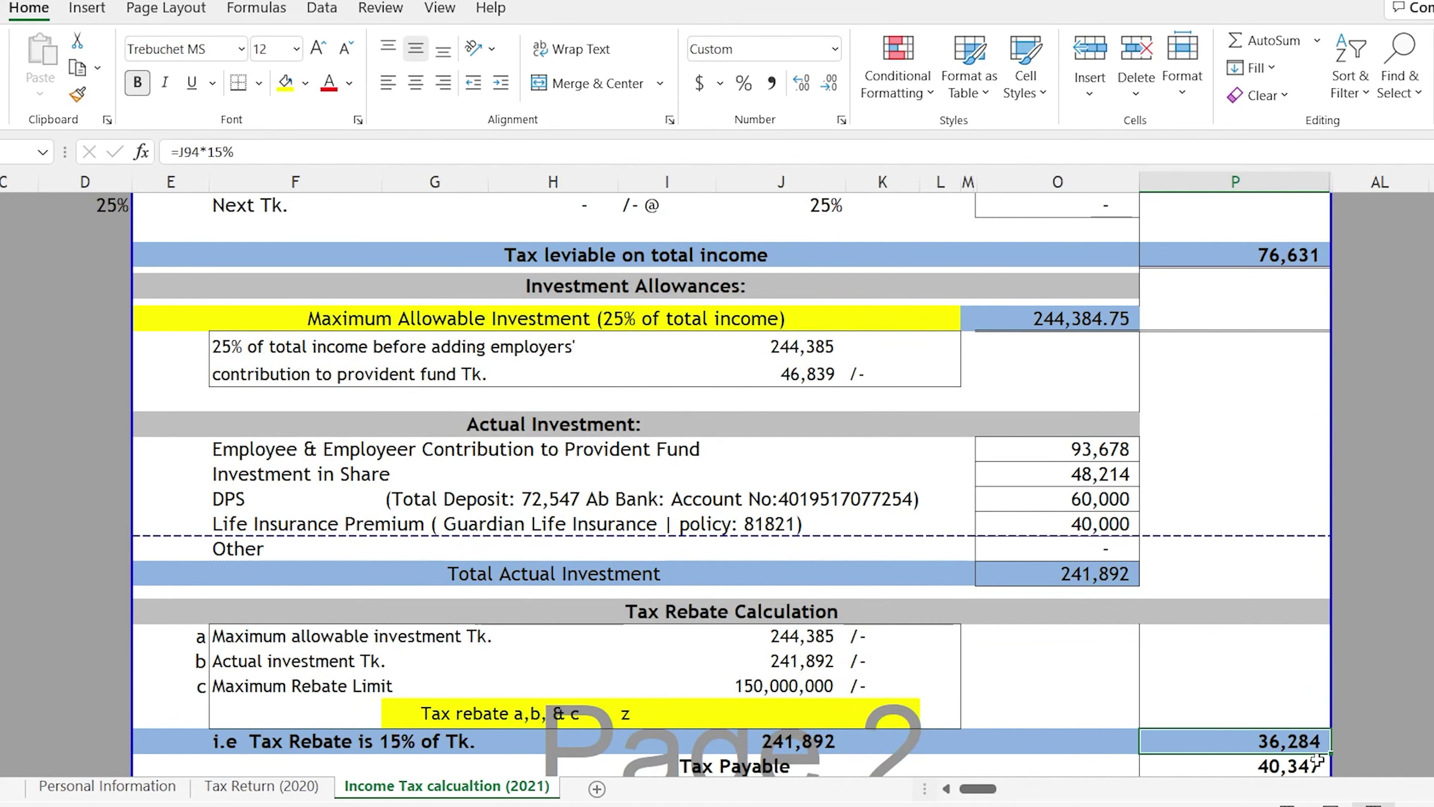
left_click(1273, 632)
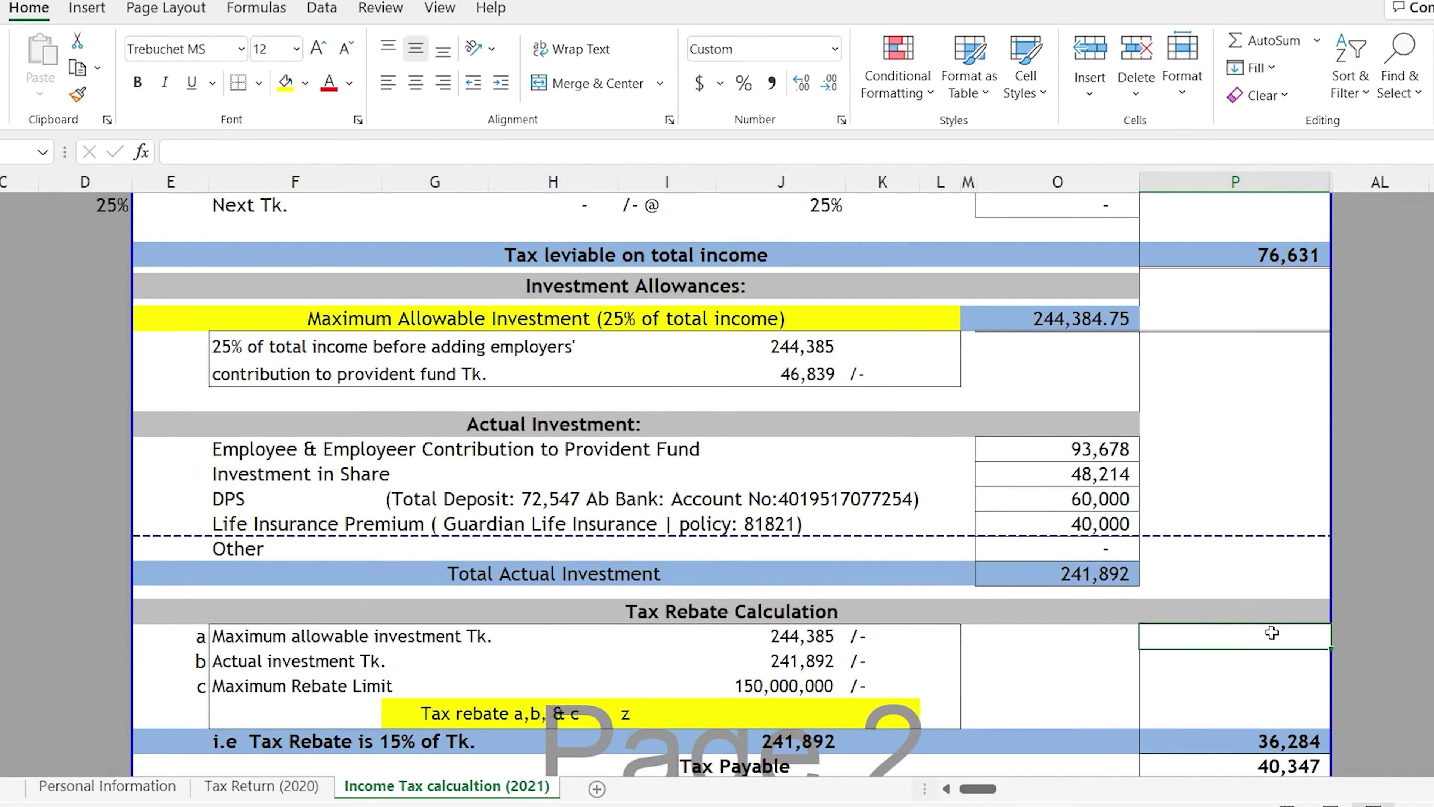
Step: Enter =P94/P73 for the rebate as a share of leviable tax, formatted as a percentage
type("=")
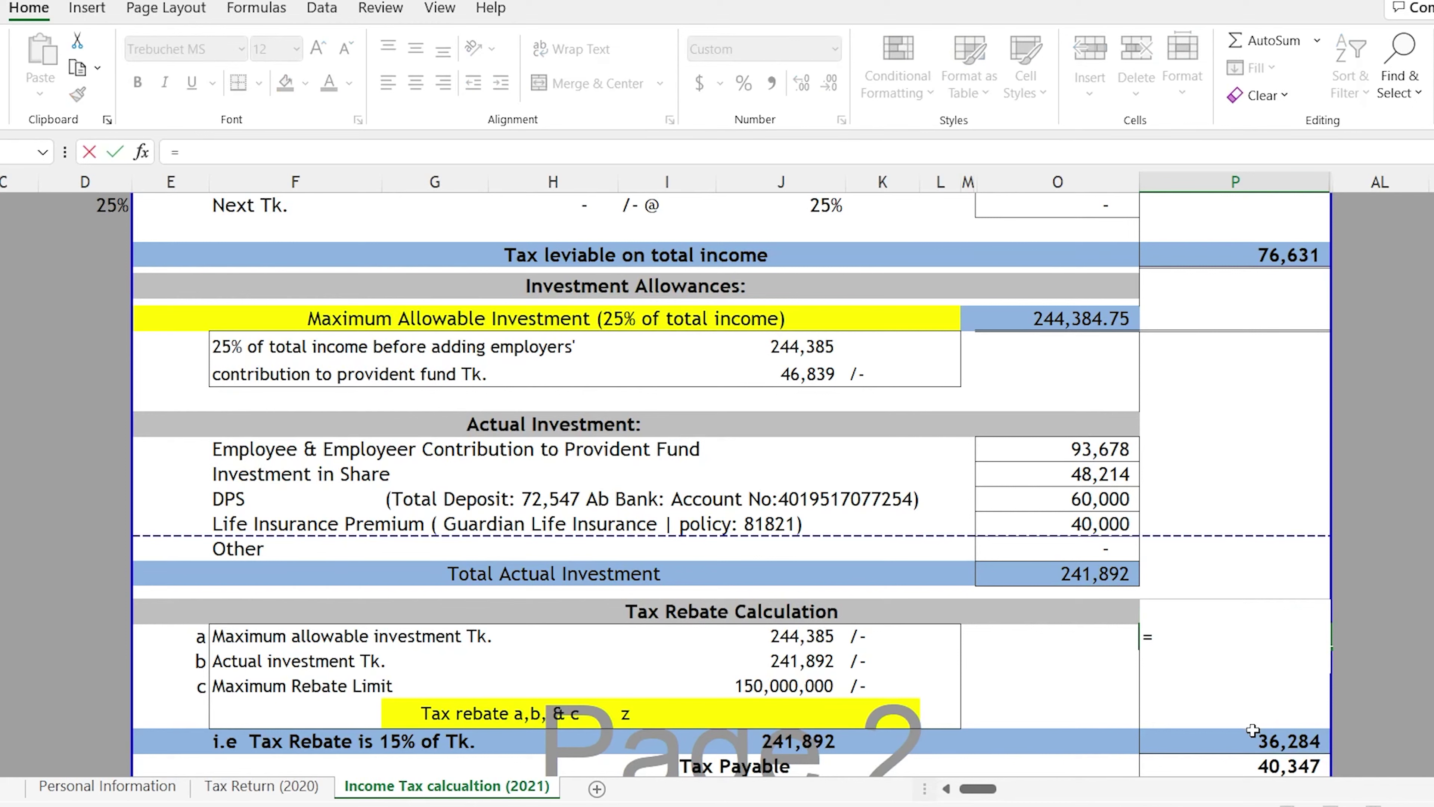
left_click(1254, 738)
type("/")
left_click(1273, 255)
key("ctrl+Return")
left_click(745, 84)
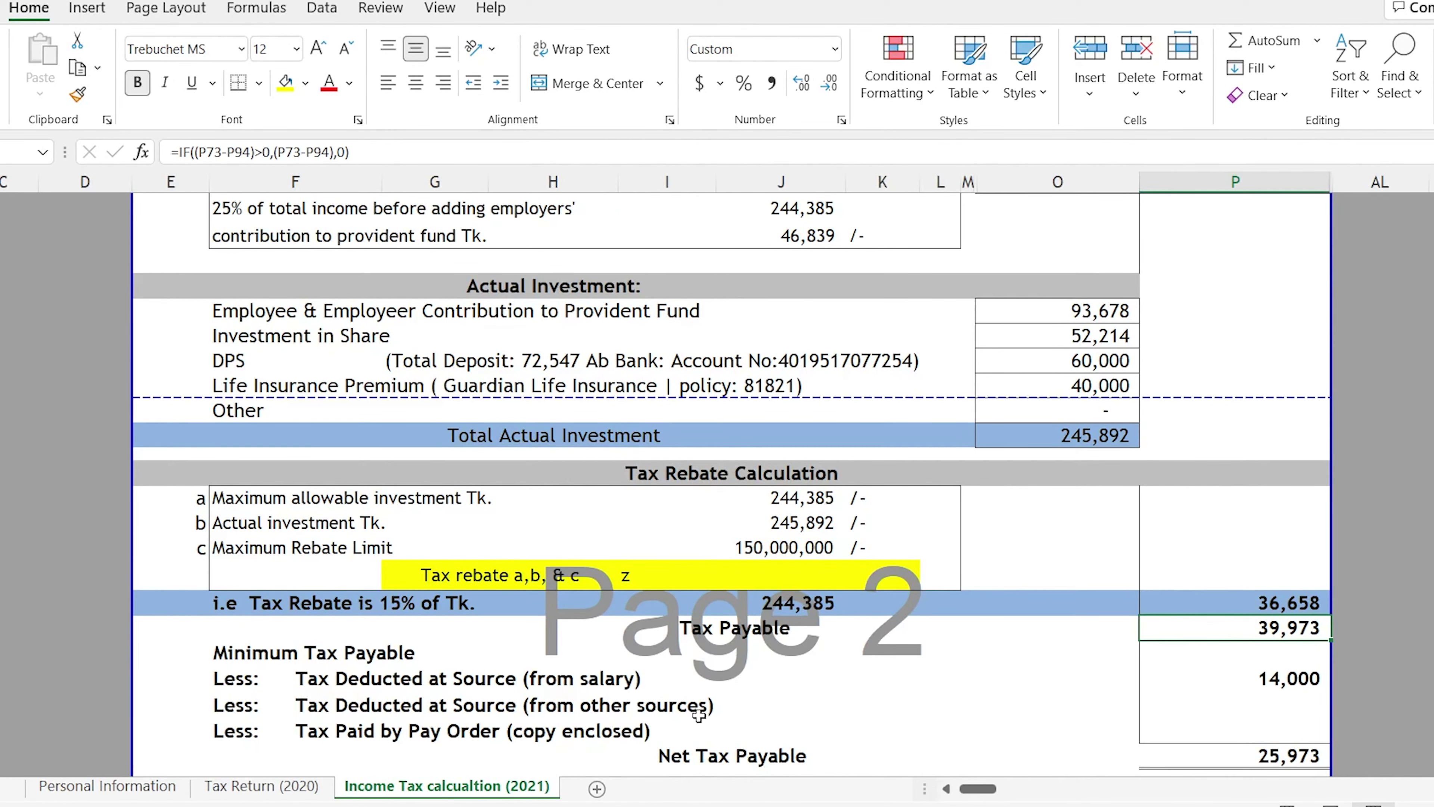
Step: Check the salary certificate and change salary tax deducted at source from 14,000 to 17,180
left_click(1280, 679)
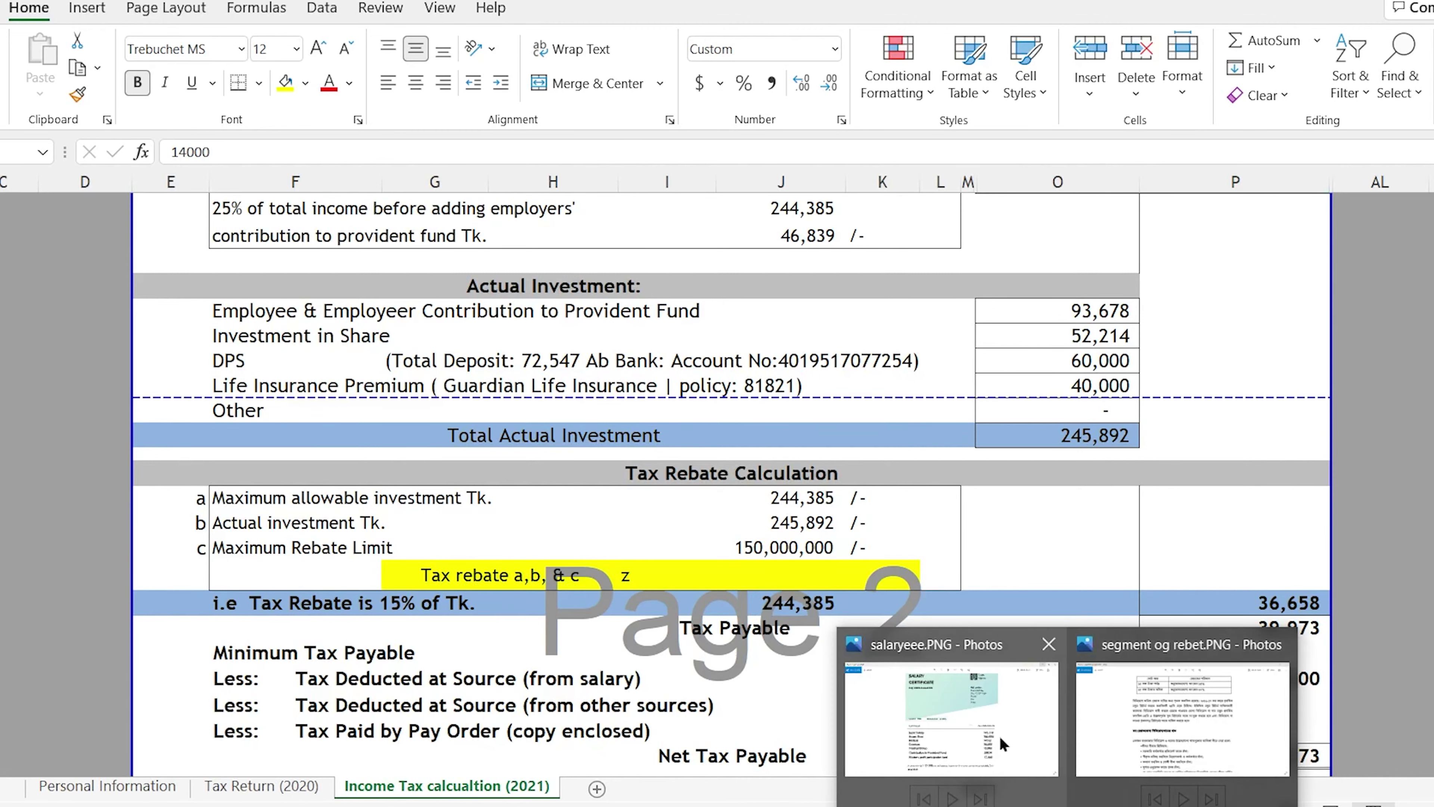
left_click(999, 735)
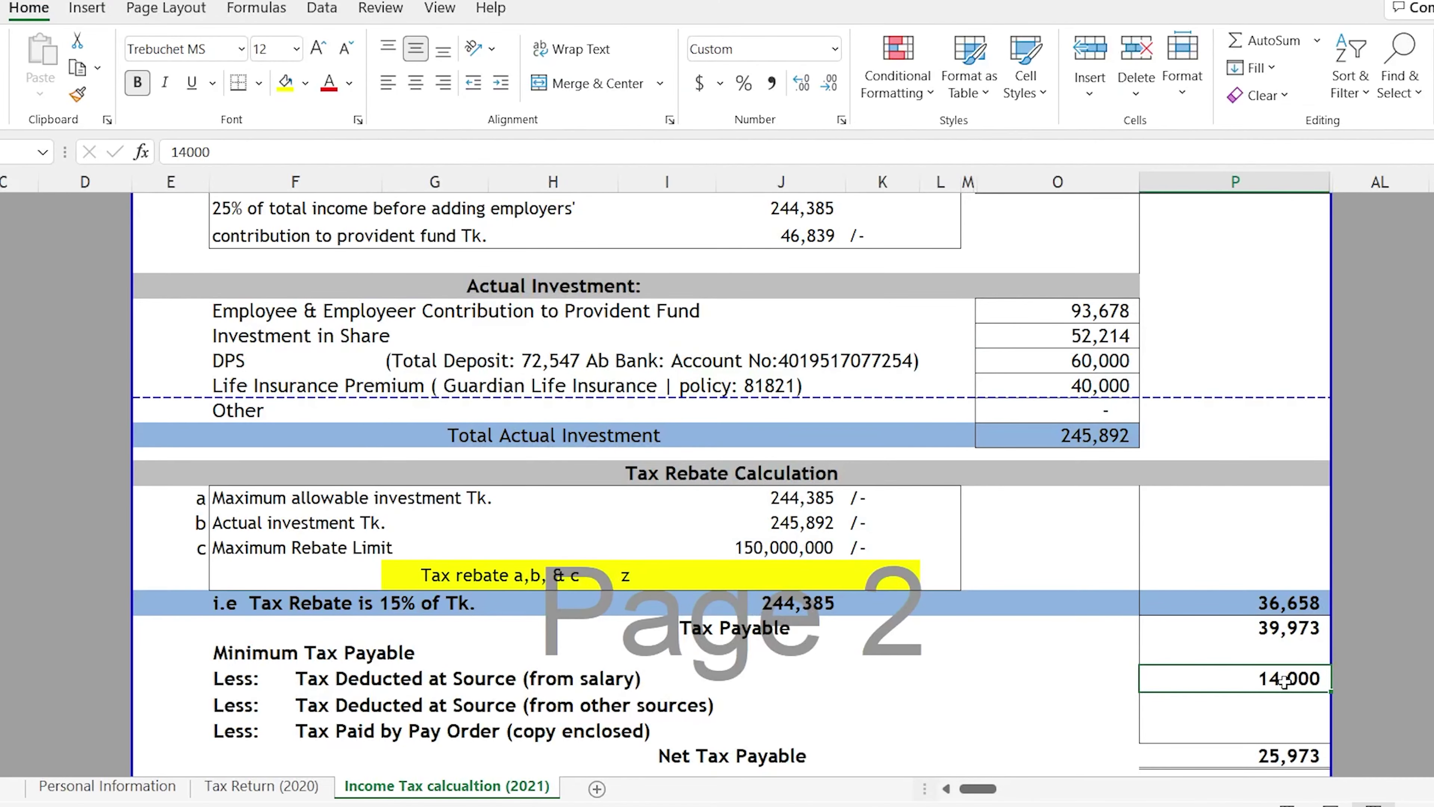
double_click(1278, 678)
type("17180")
key("Return")
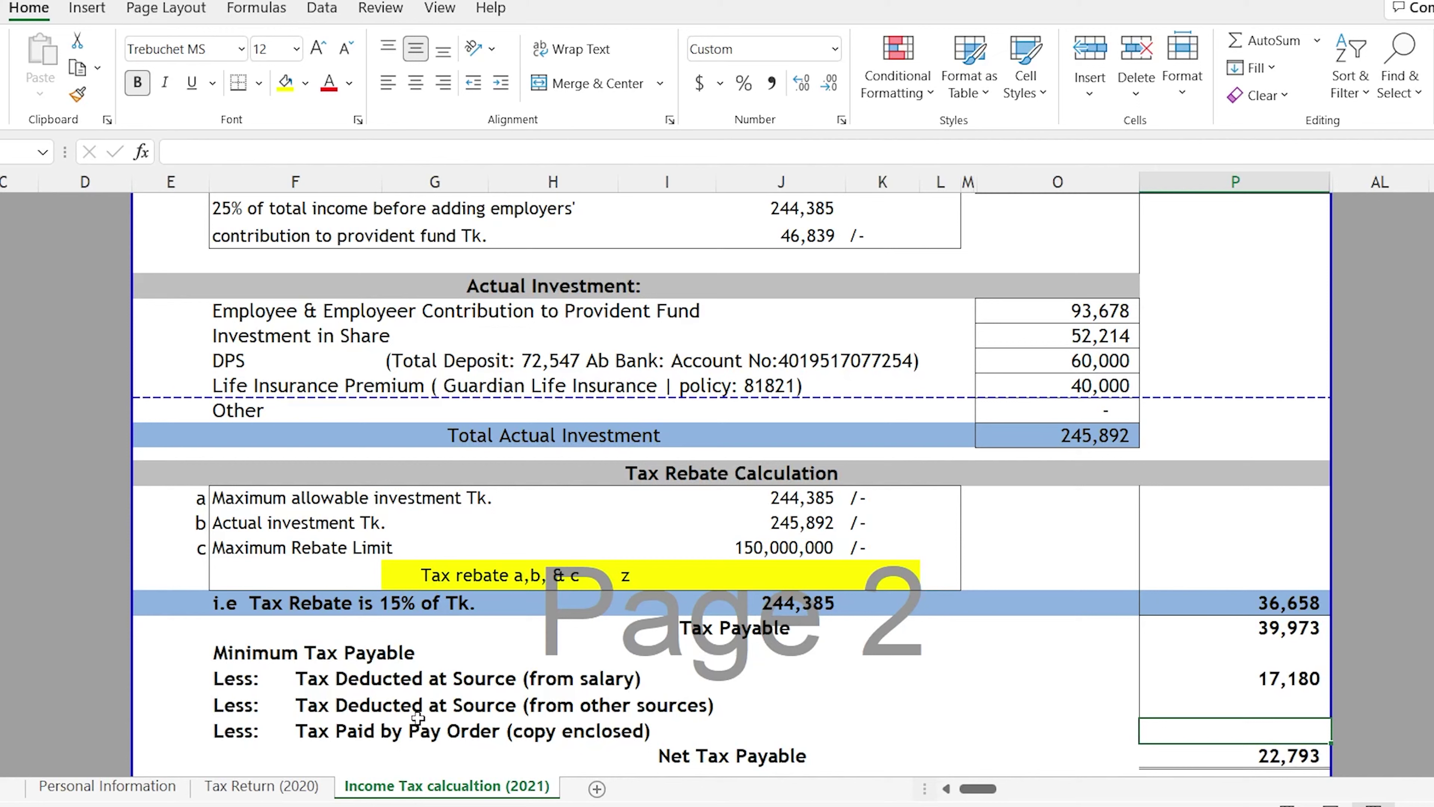
Step: Review the updated deduction, the net tax payable formula and tax payable as a share of leviable tax
left_click(1292, 679)
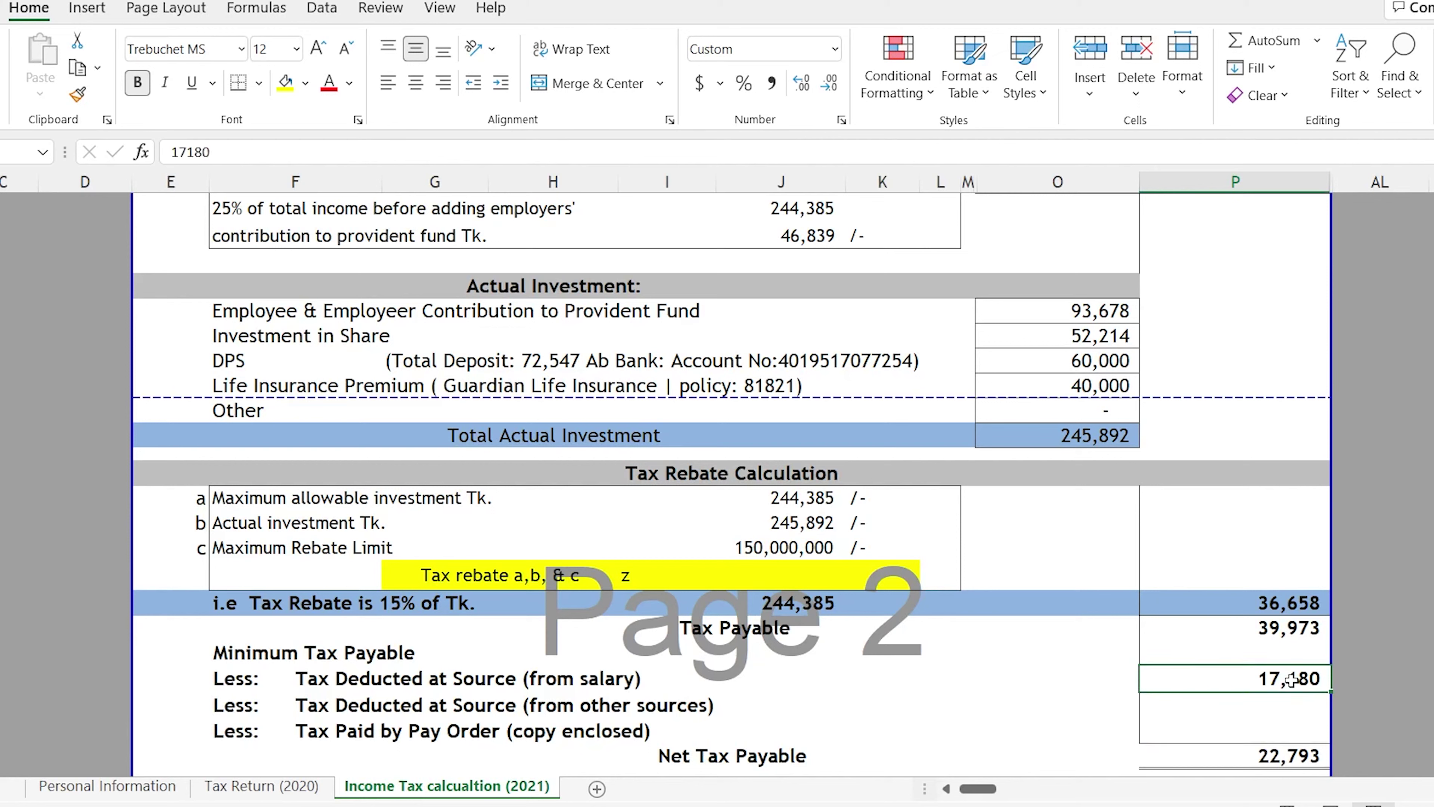
left_click(2, 679)
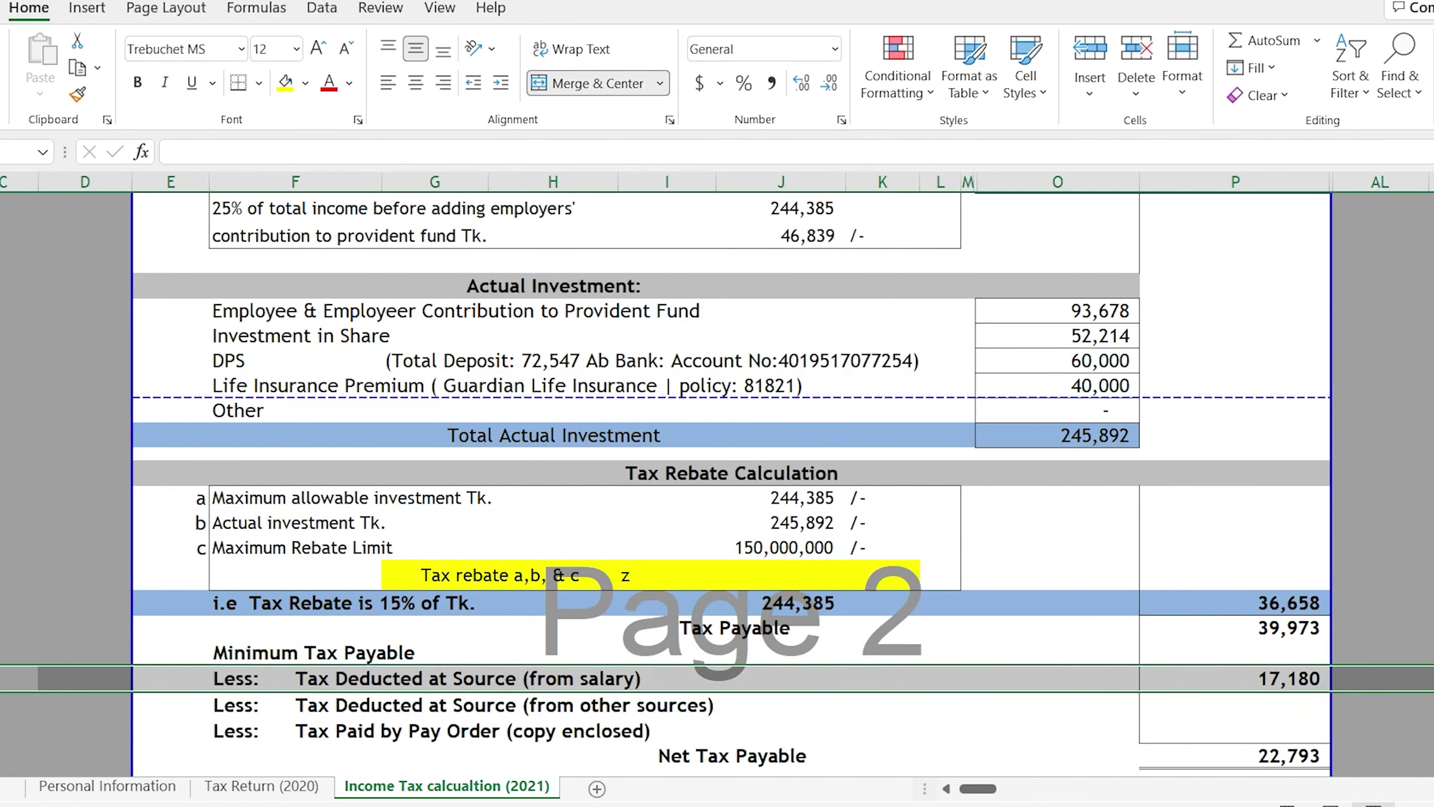
left_click(1275, 747)
scroll(1275, 636, "down", 3)
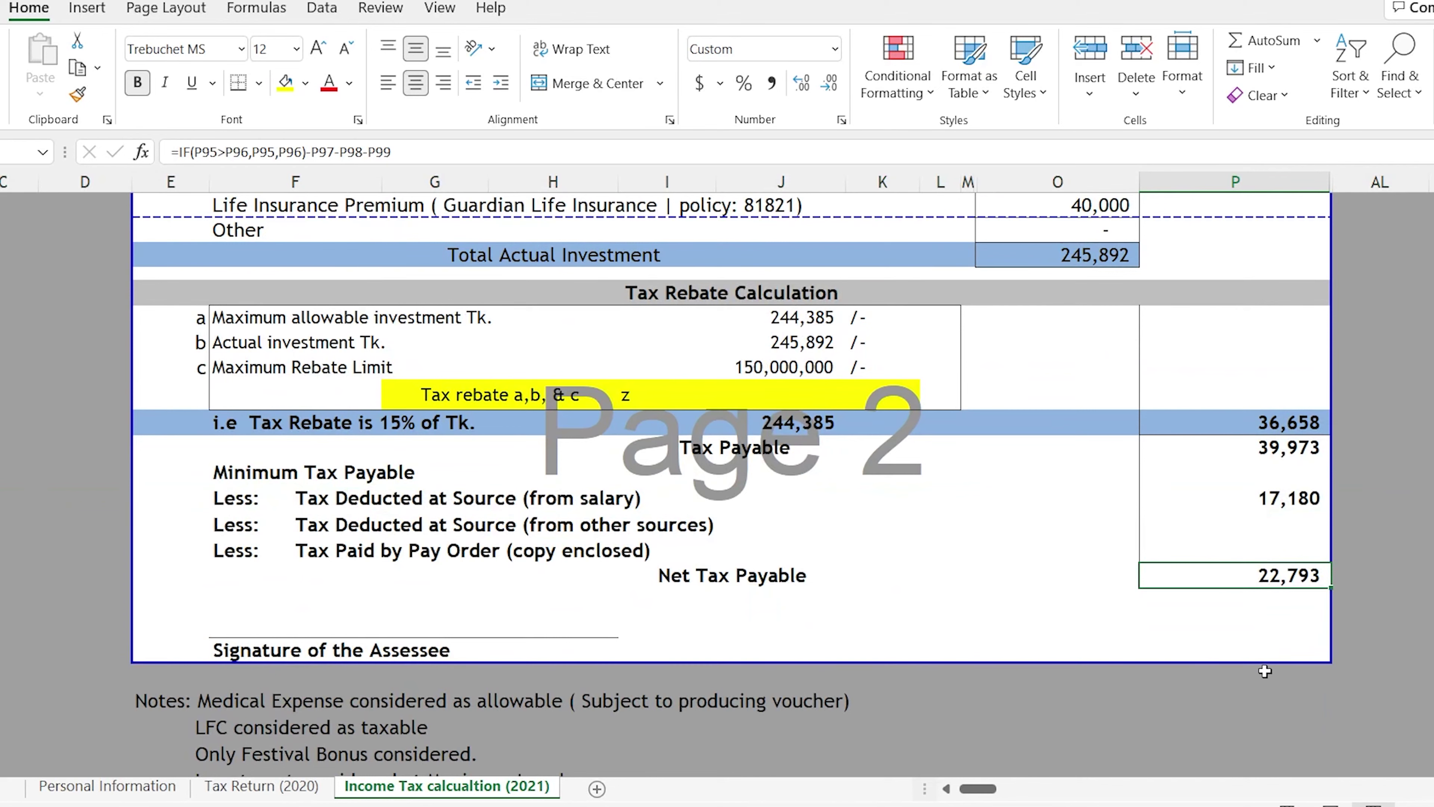
scroll(1264, 672, "up", 4)
left_click(1232, 423)
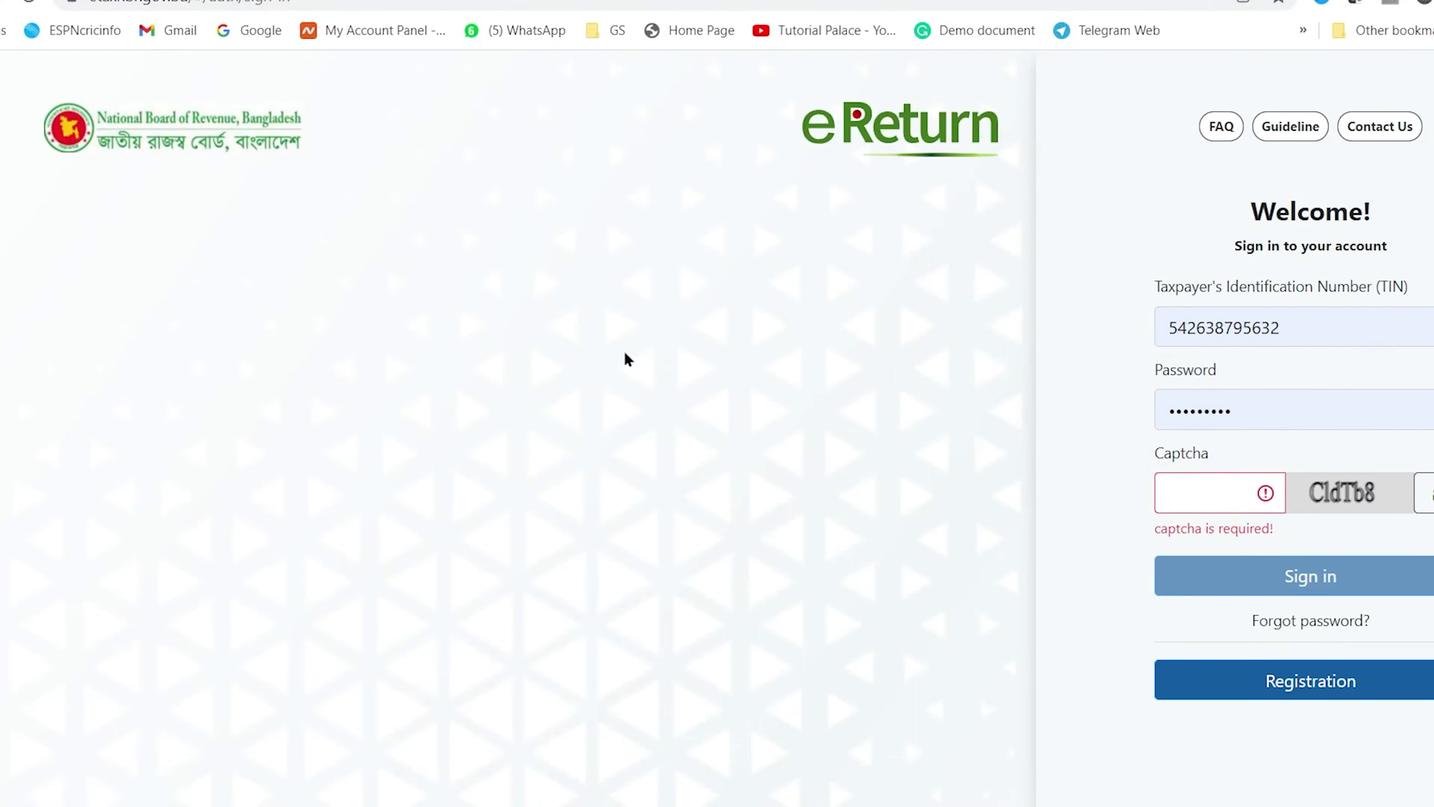
Step: Return to the eReturn sign-in page with TIN and password autofilled and enter the captcha
left_click(1199, 486)
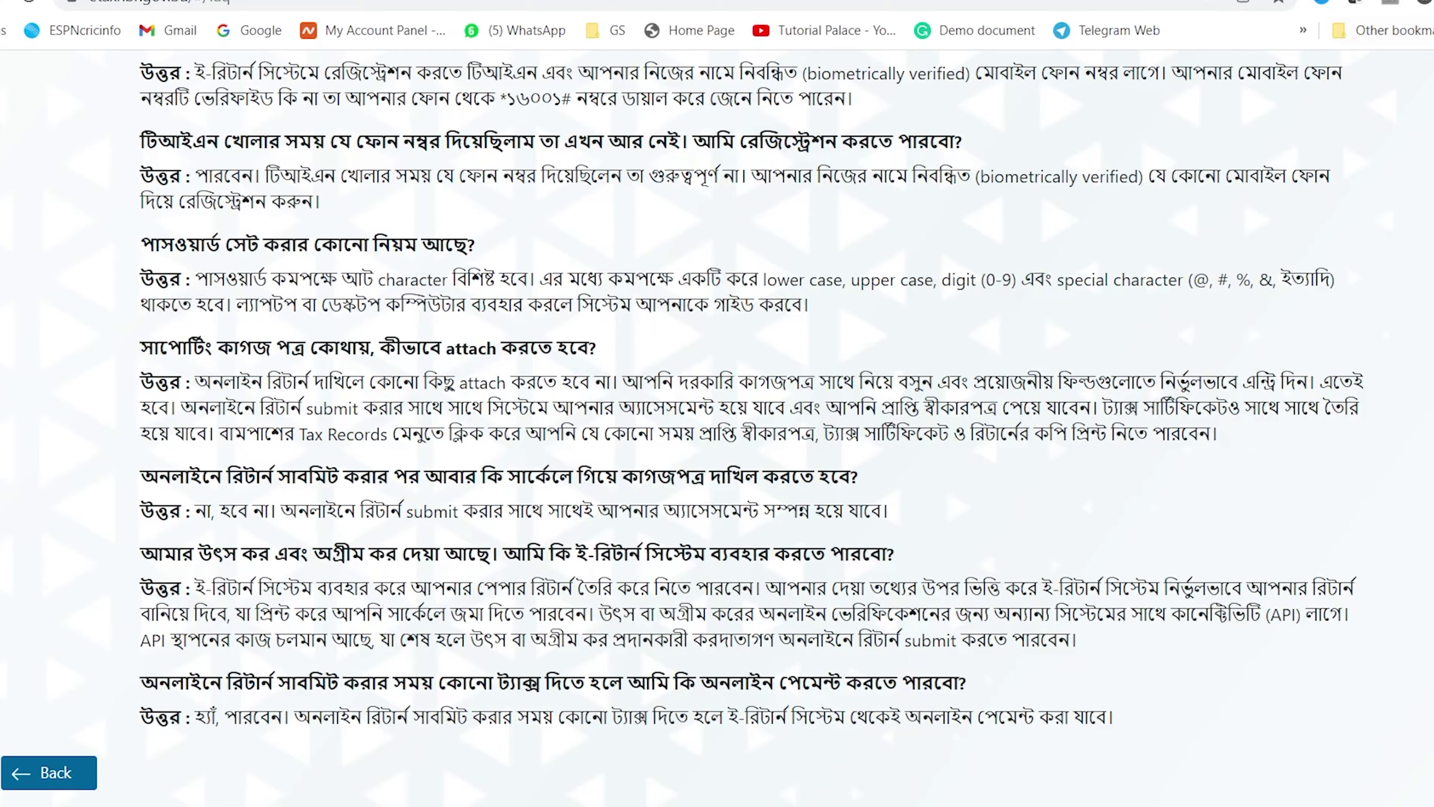
scroll(1051, 310, "up", 7)
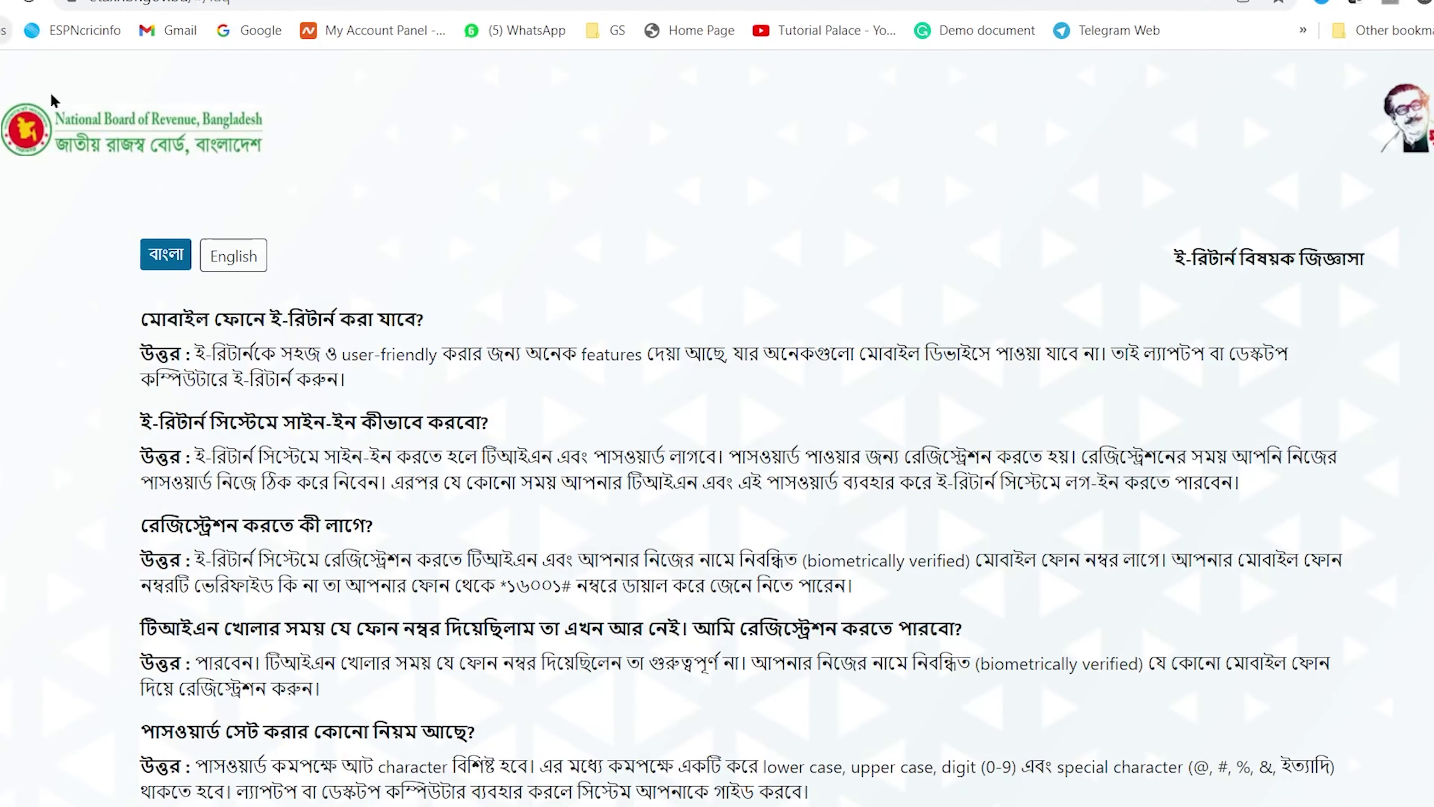
key("alt+Left")
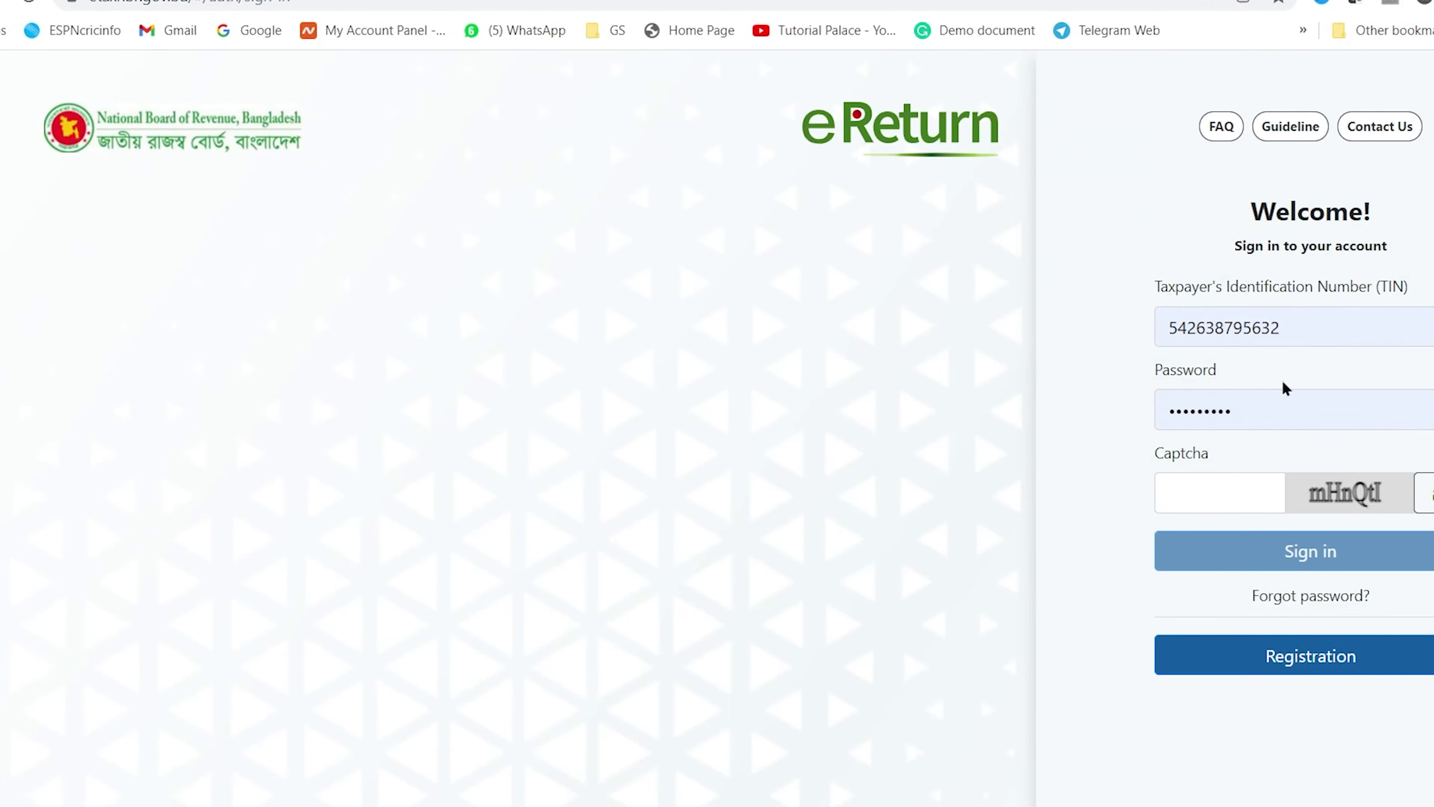
left_click(1228, 507)
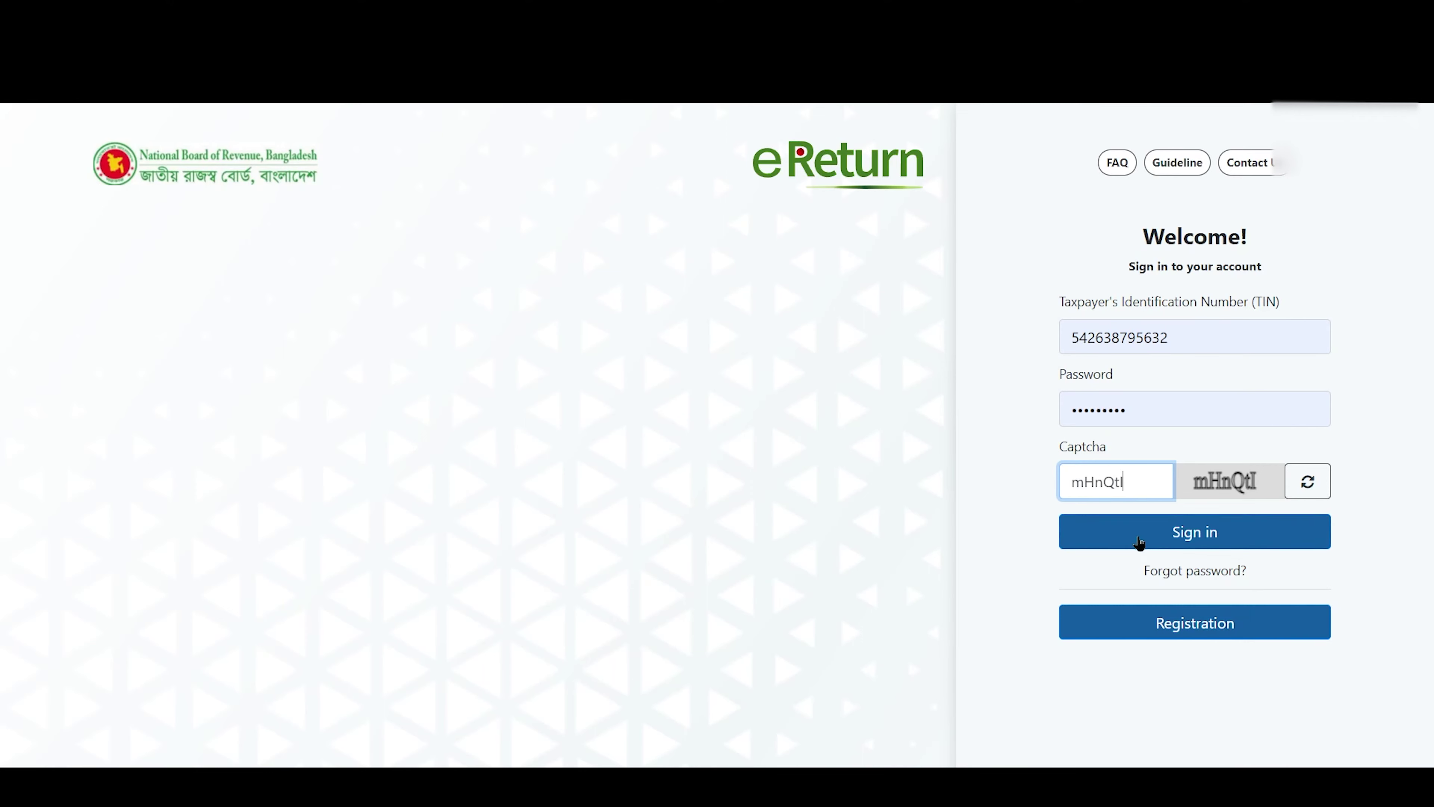
Step: Sign in, open Return Submission, and save the Assessment and Additional Information pages
left_click(1140, 542)
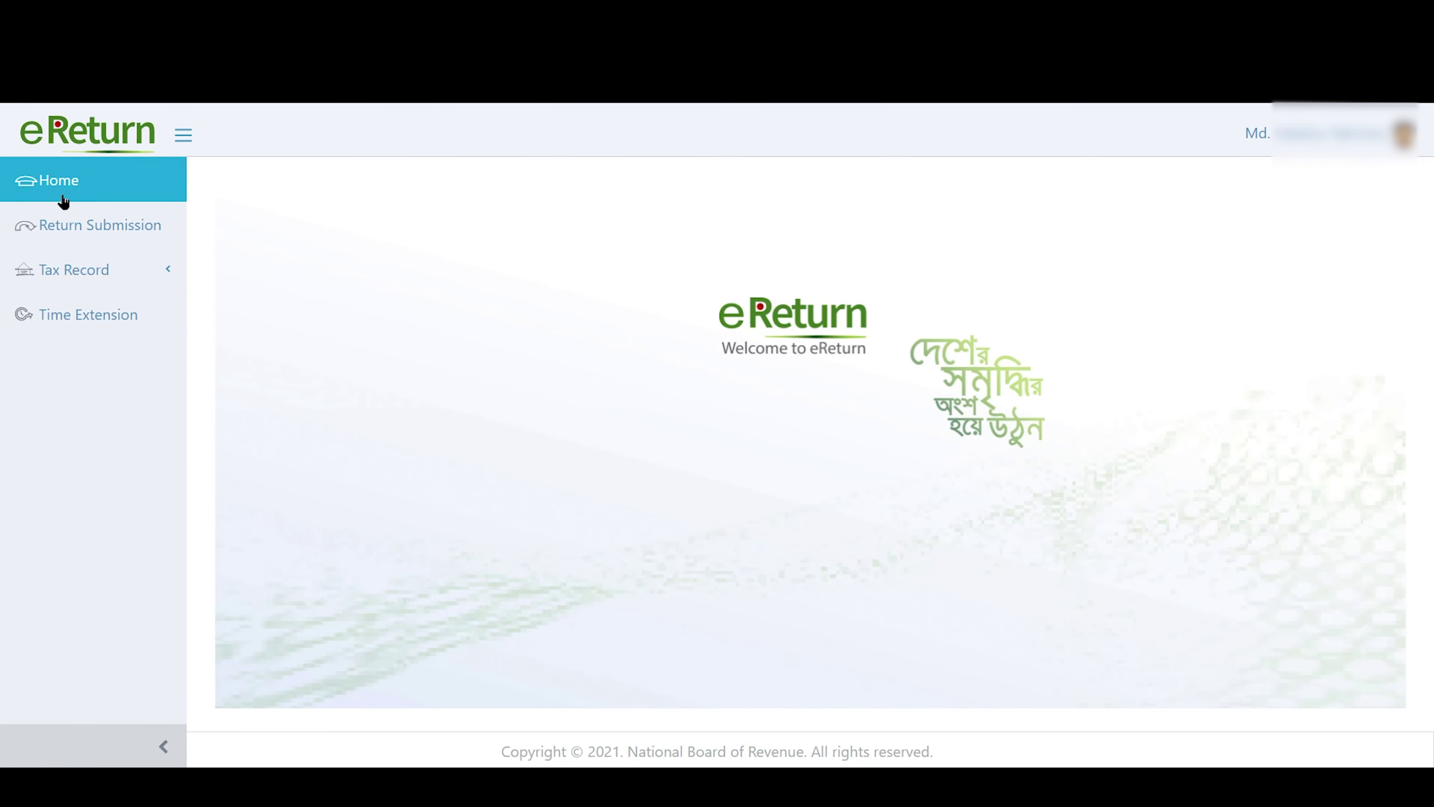
left_click(108, 227)
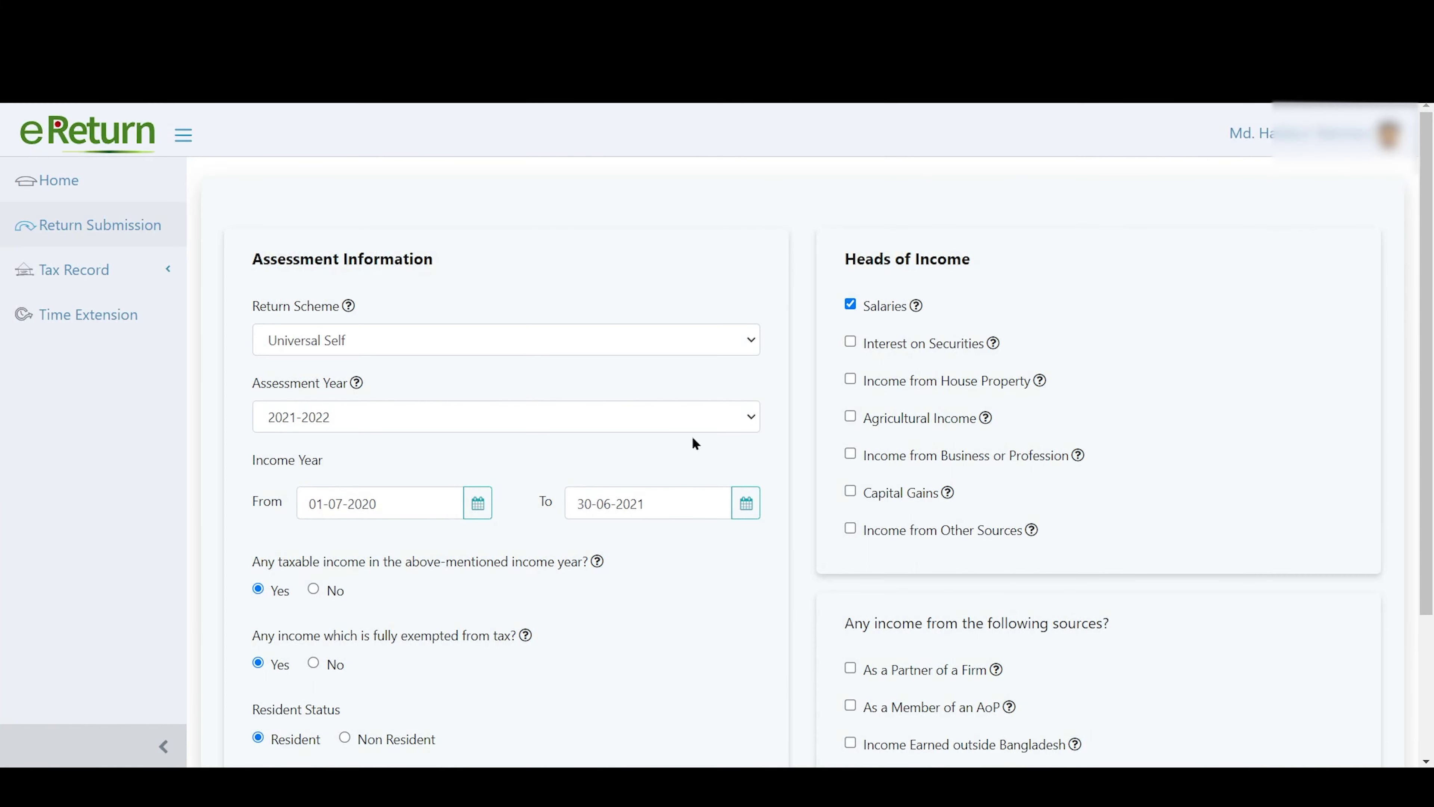
scroll(695, 444, "down", 3)
scroll(694, 438, "up", 1)
scroll(781, 330, "up", 2)
scroll(999, 416, "down", 1)
scroll(1186, 565, "down", 2)
left_click(1337, 701)
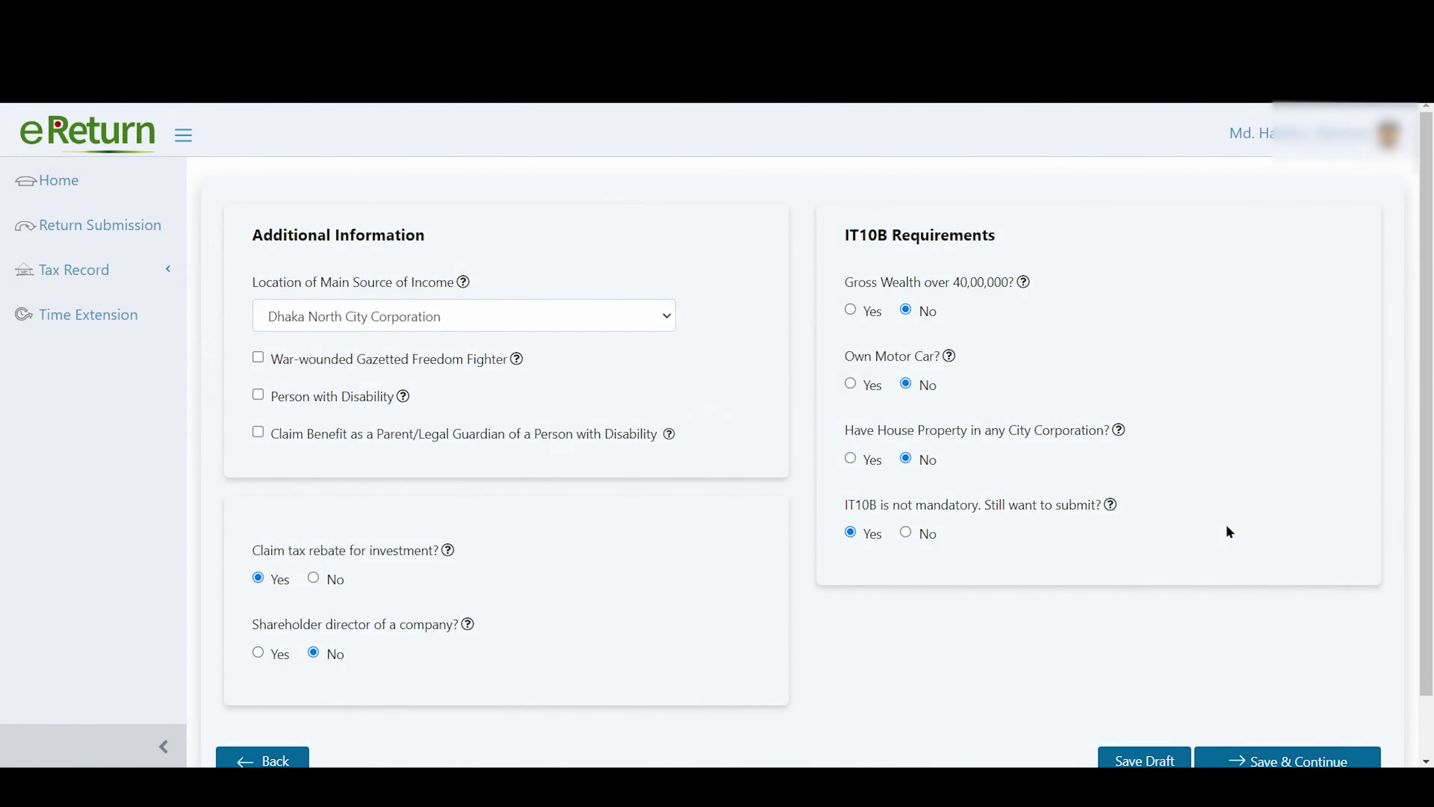
left_click(1316, 761)
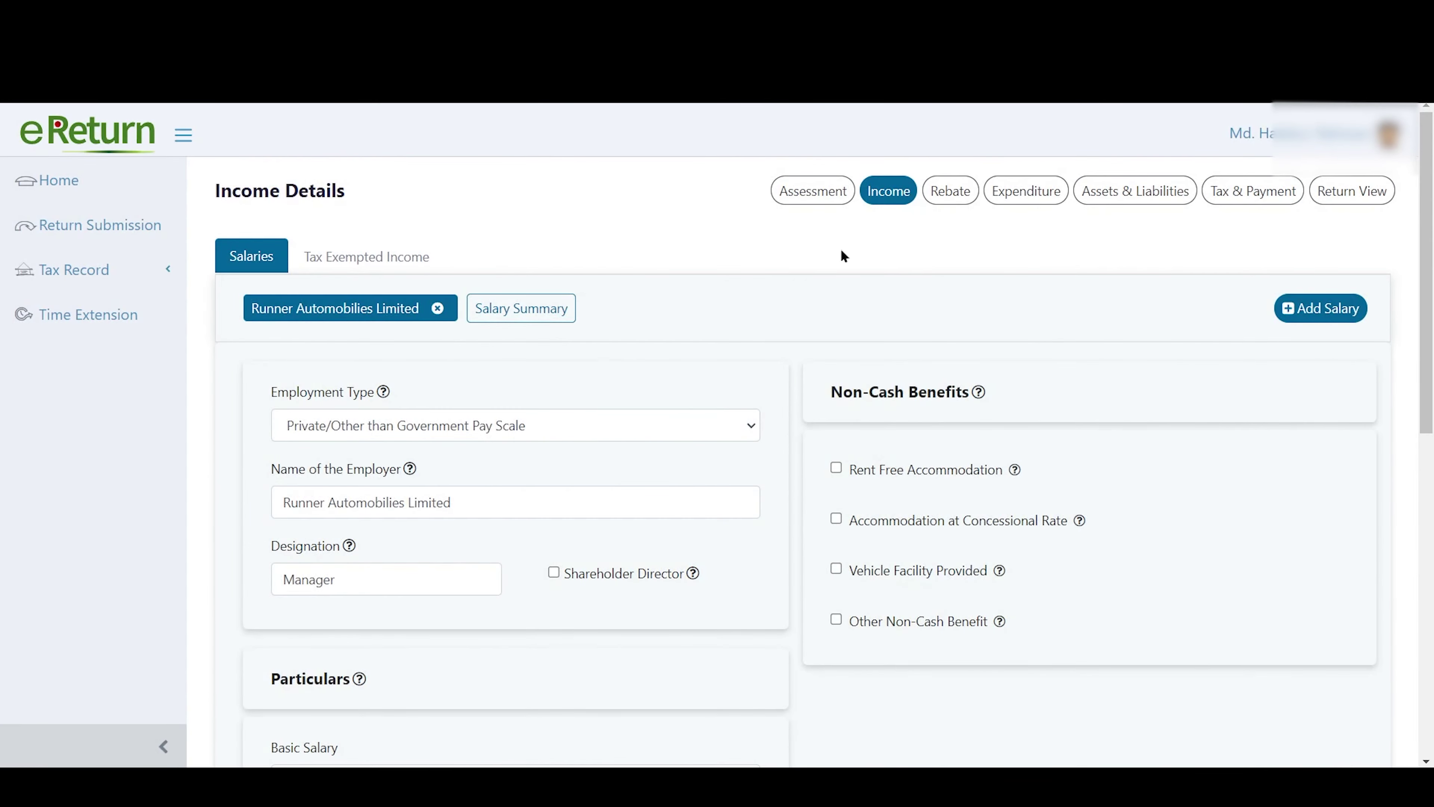
Step: In the Rebate tab, review the life insurance entry: 4,00,000 policy value, 53,724 premium, 40,000 allowed
scroll(489, 576, "down", 10)
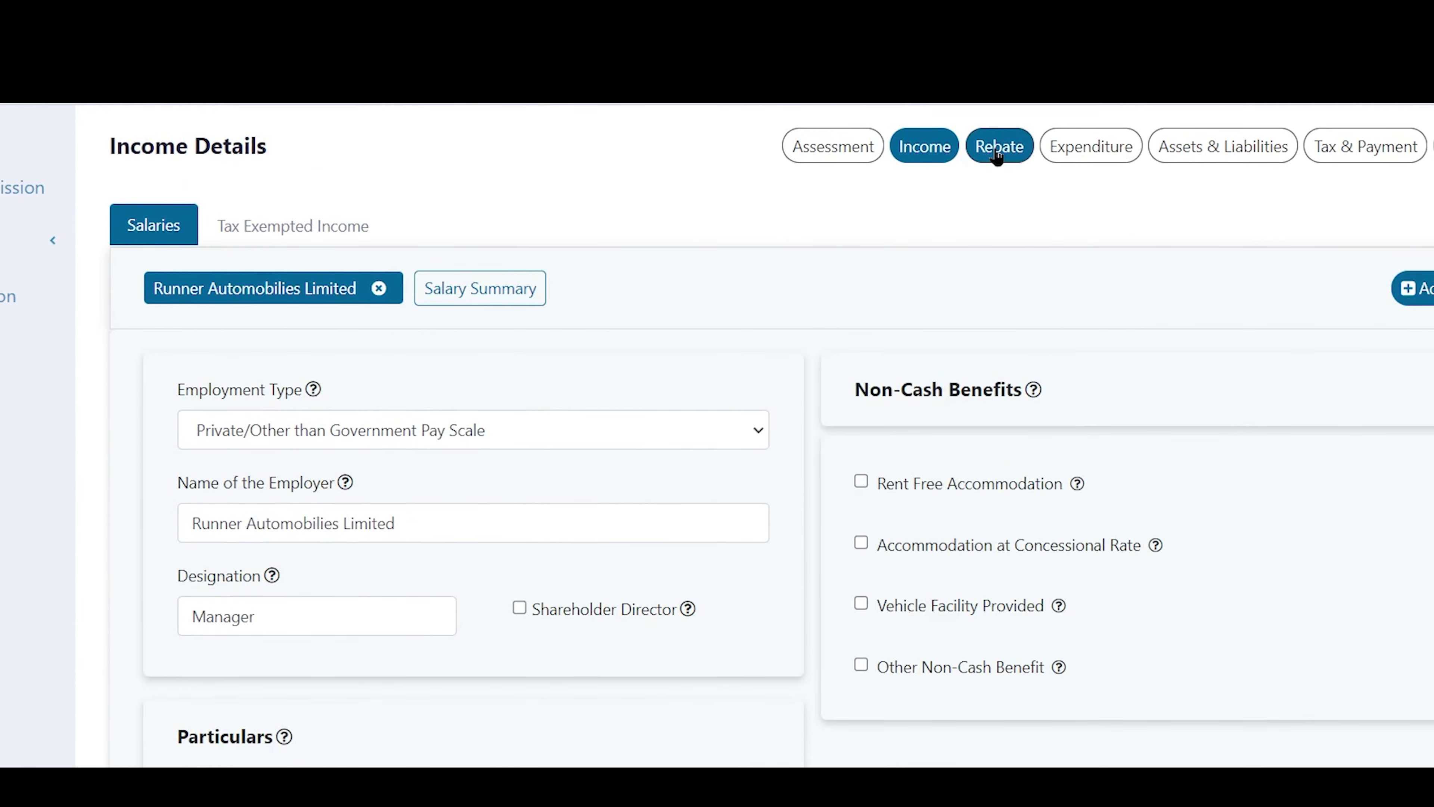
left_click(1000, 146)
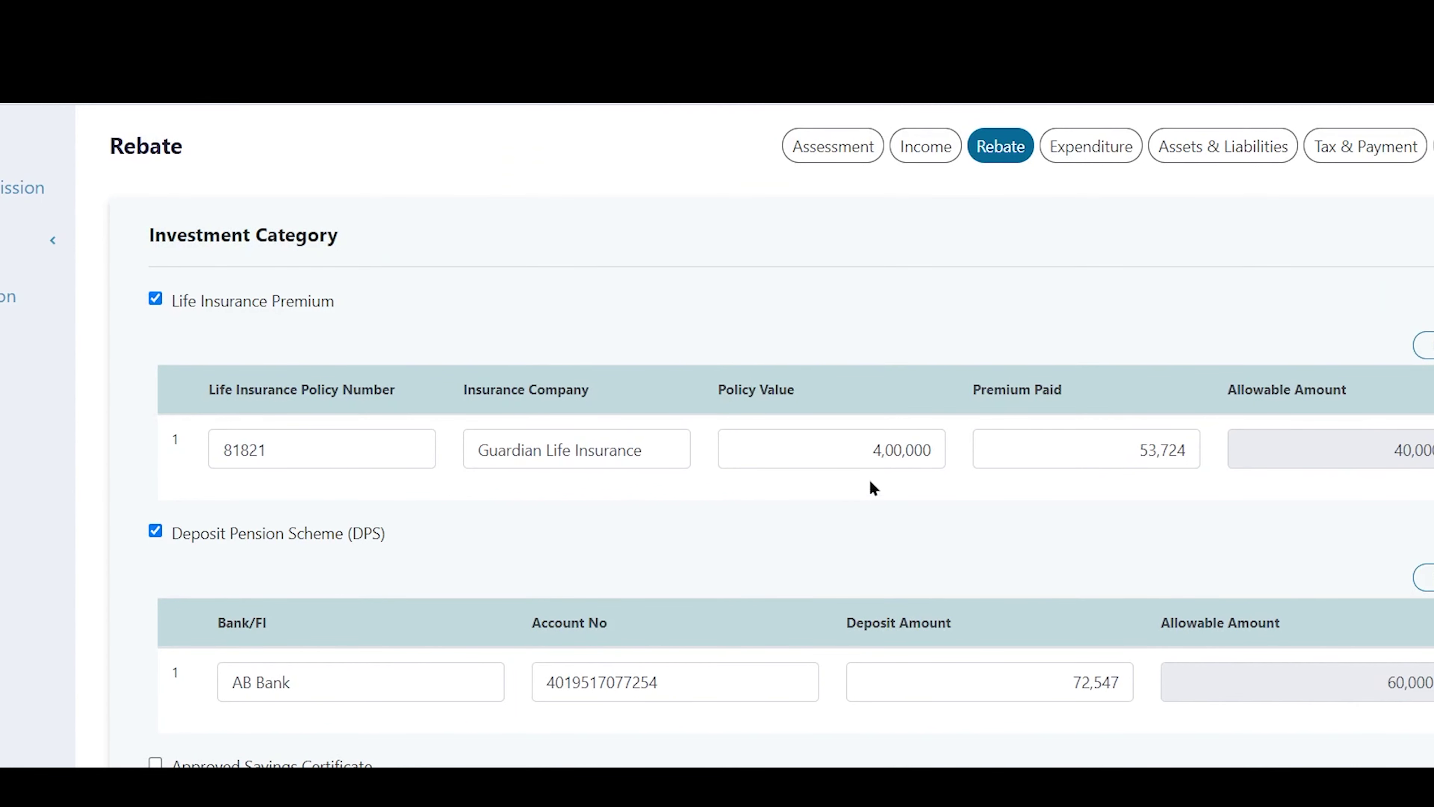
left_click(860, 457)
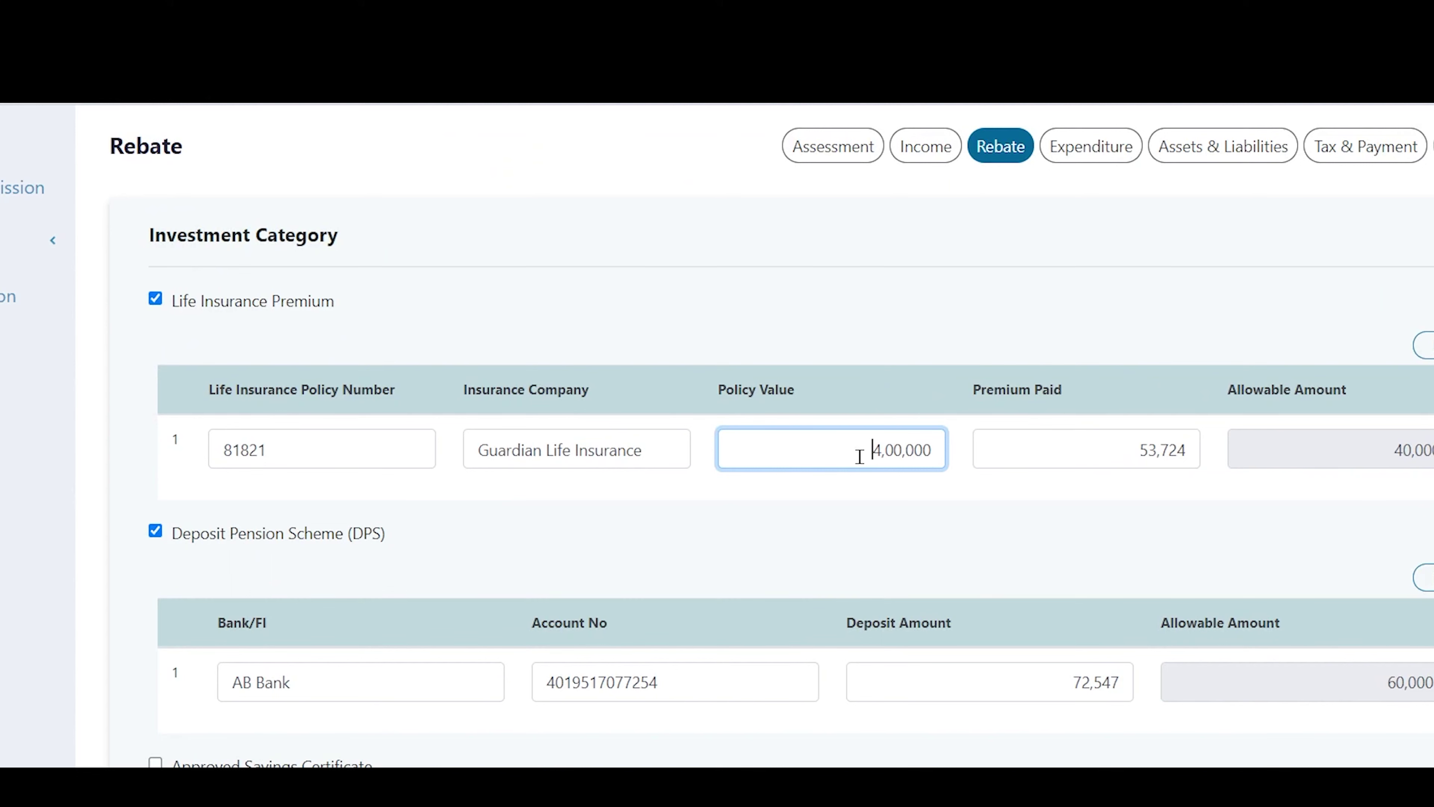
left_click_drag(869, 450, 936, 461)
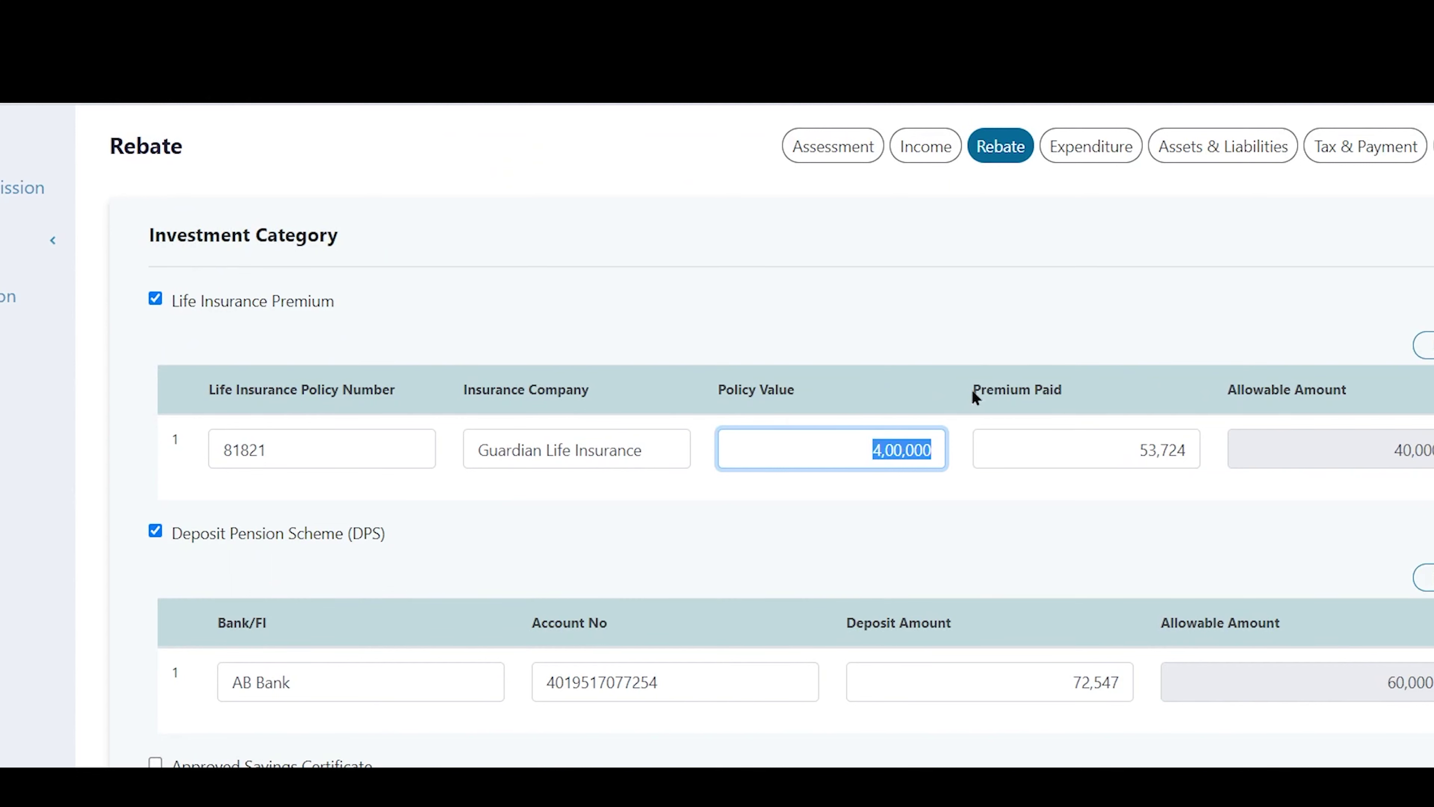
scroll(975, 397, "right", 3)
left_click_drag(906, 390, 1046, 446)
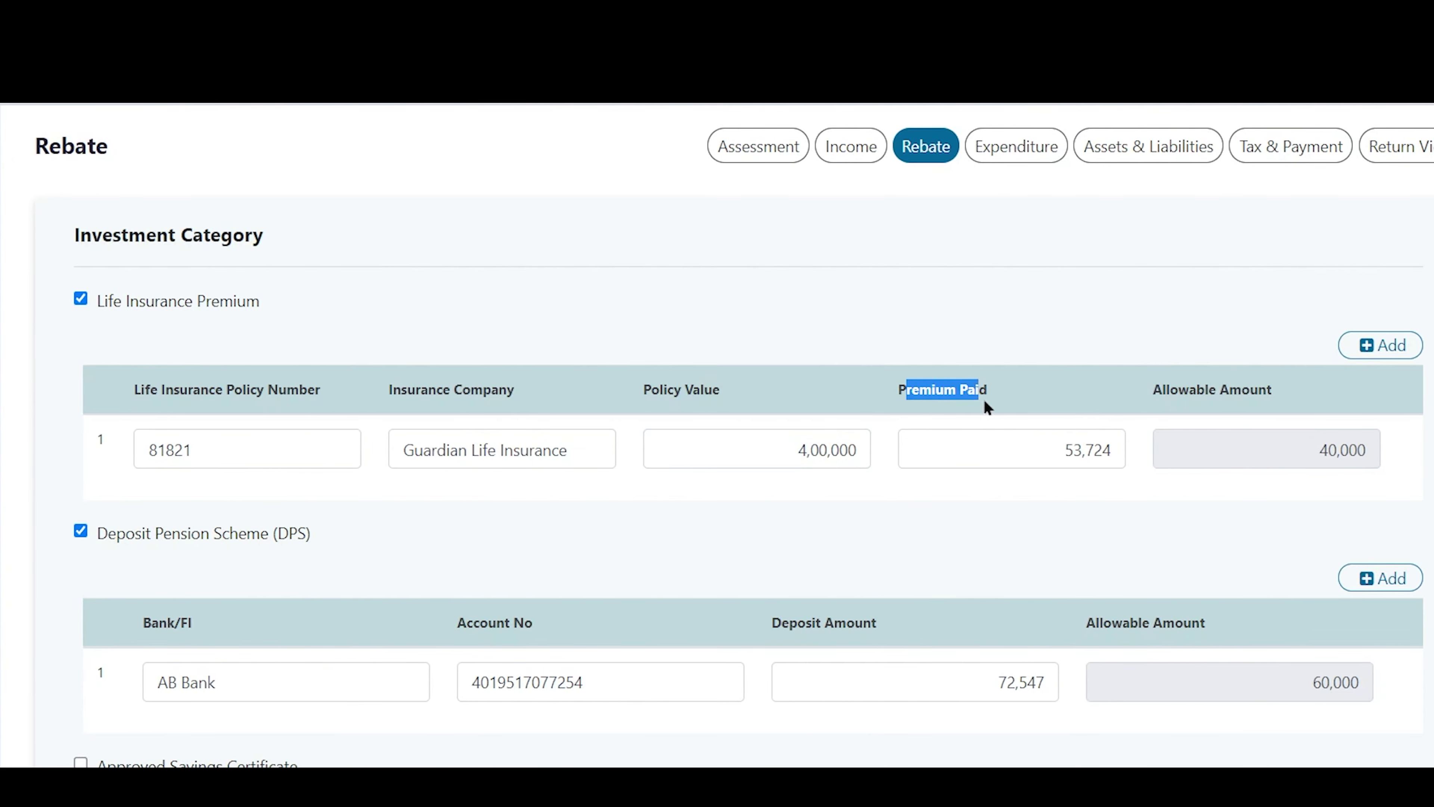
left_click(1046, 445)
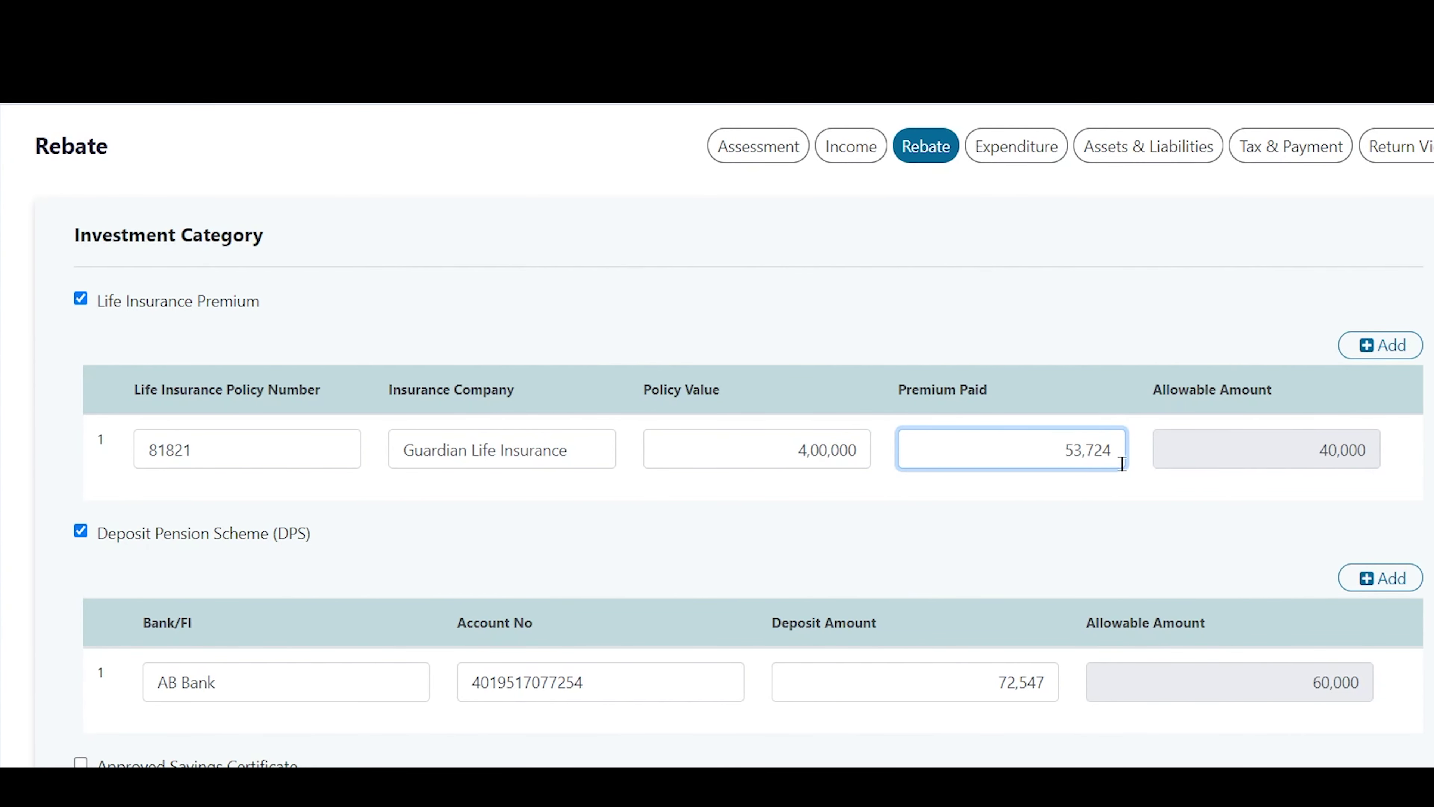
left_click(1309, 464)
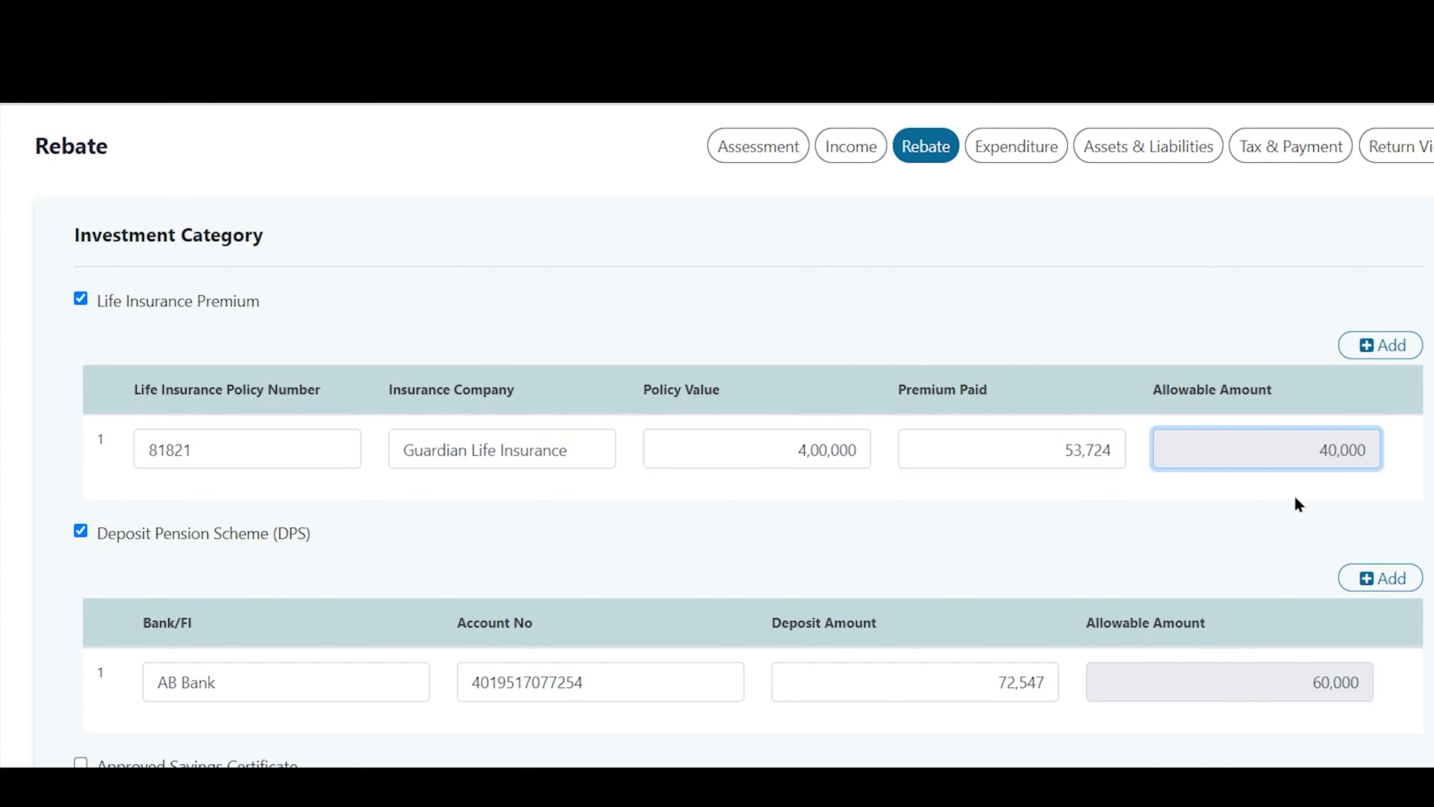
key("shift+Tab")
key("shift+Tab")
left_click(251, 442)
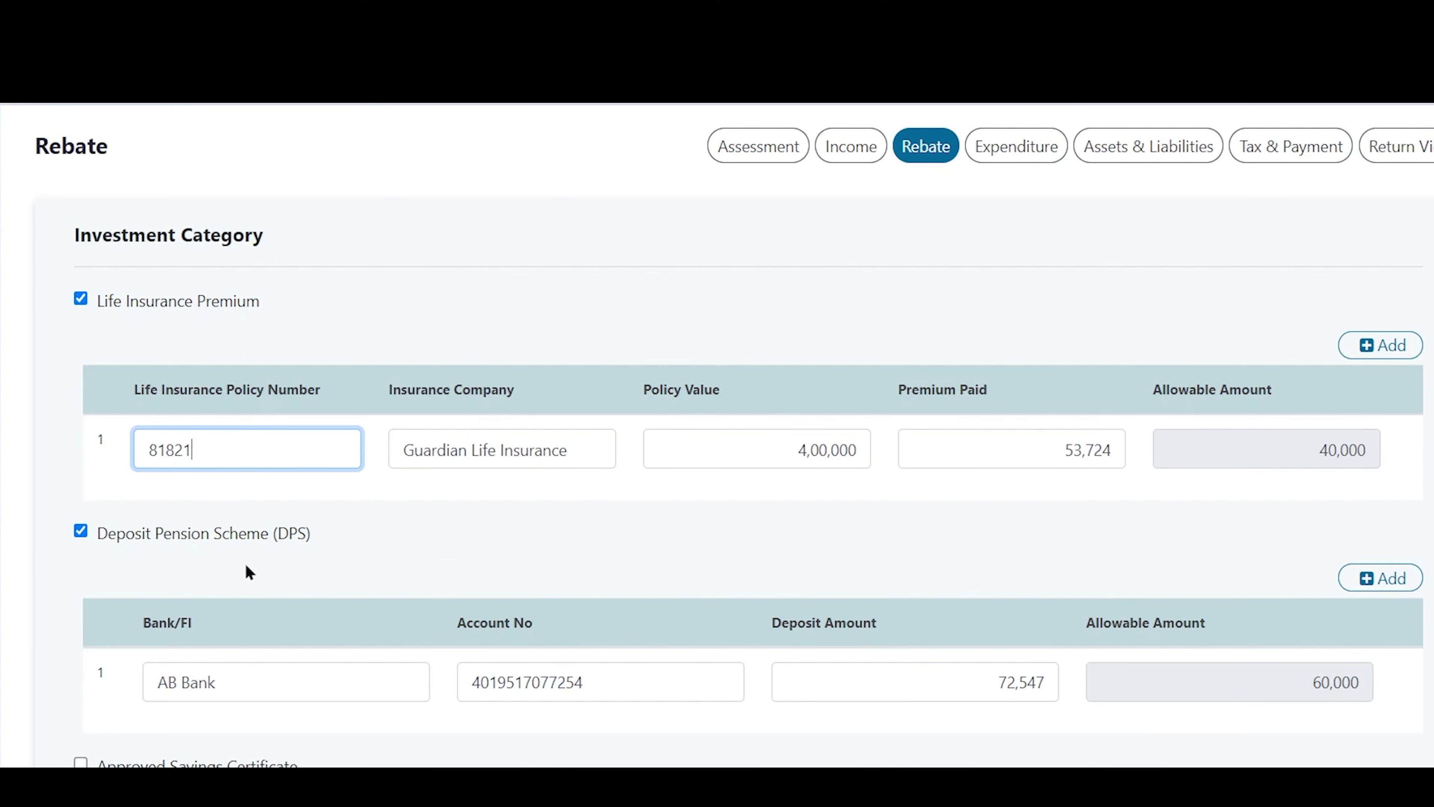
Step: Review the DPS row's bank name, account number, 72,547 deposit and 60,000 allowed amount
left_click(336, 689)
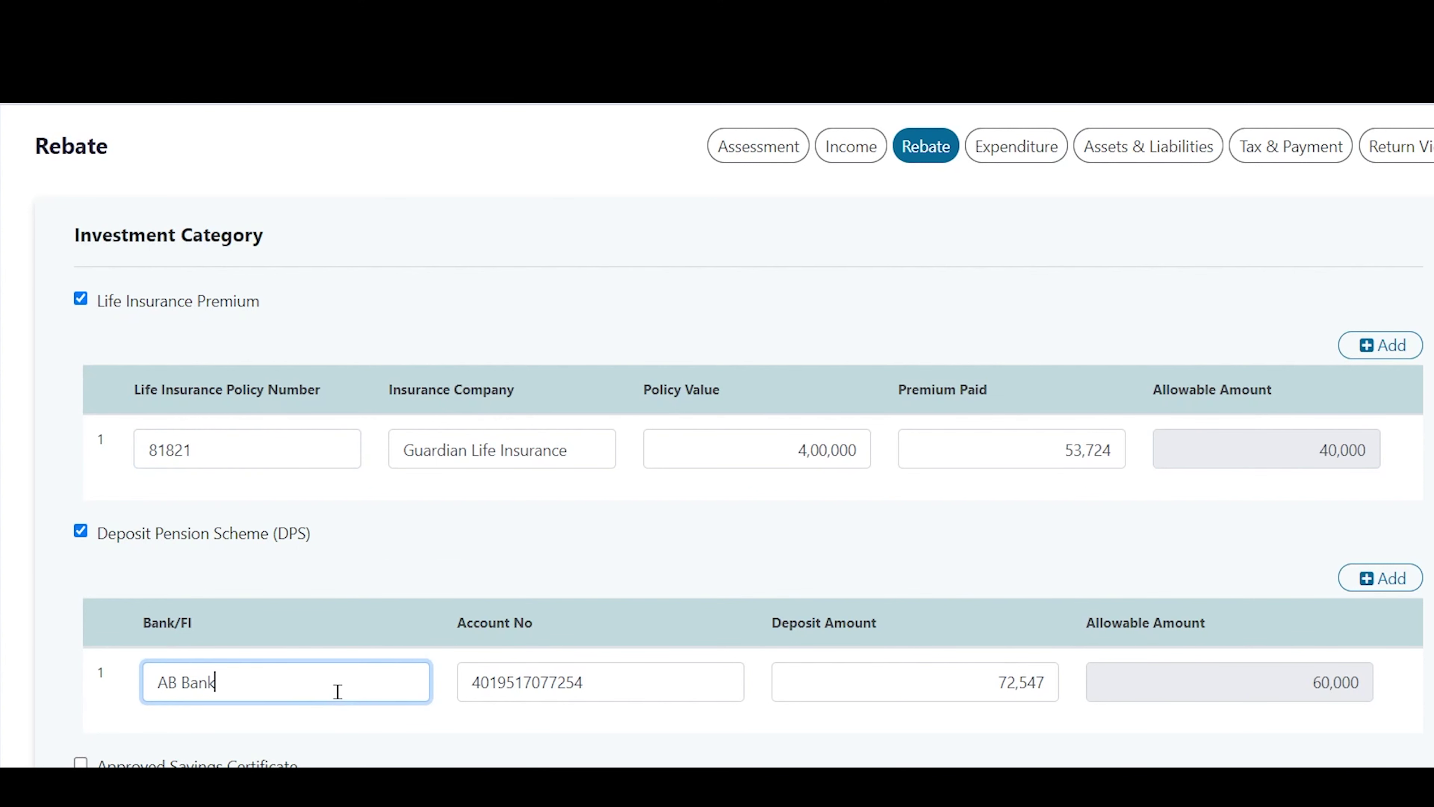
left_click(632, 682)
left_click(897, 681)
left_click(1212, 686)
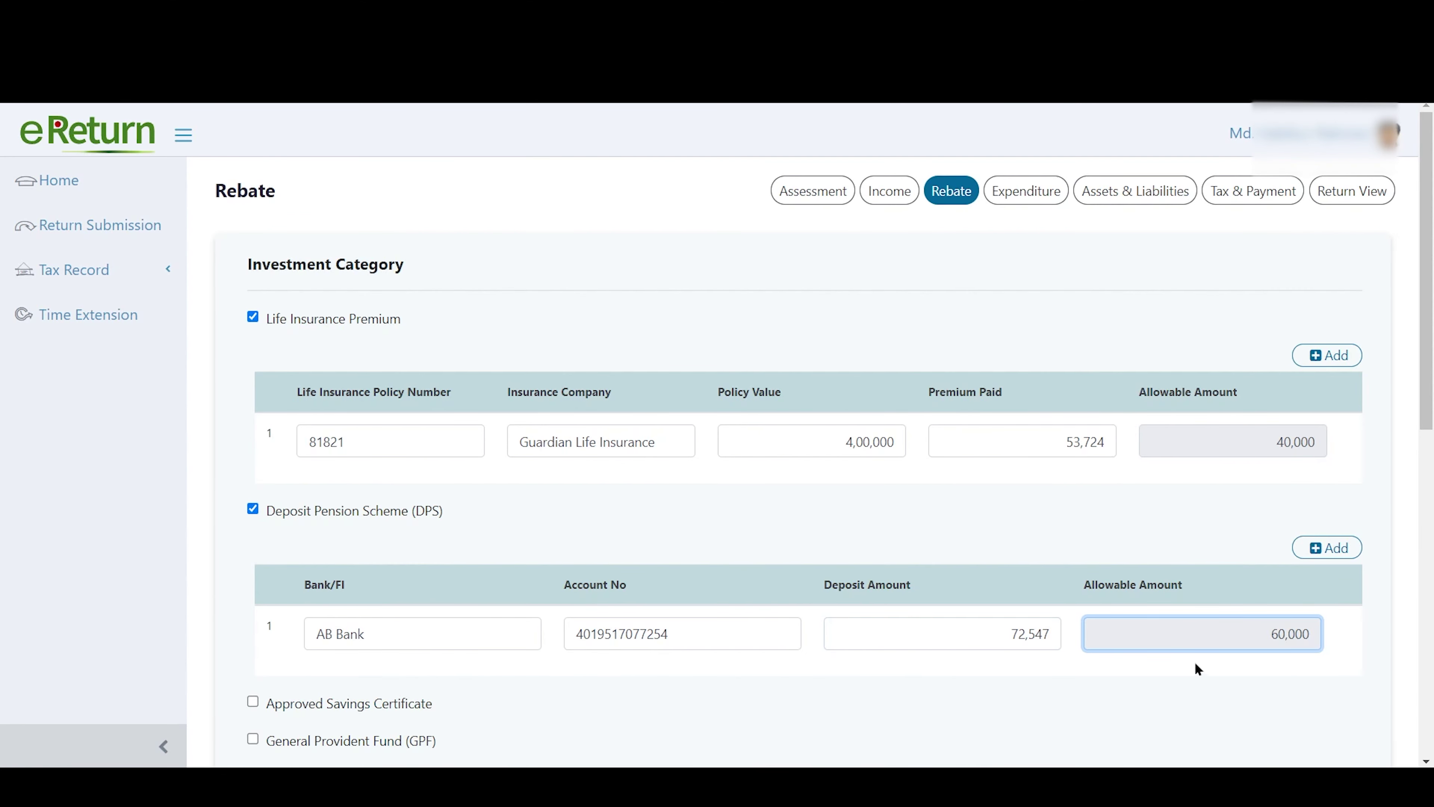
Step: Scroll through the investment rows, checking the RPF employer and leaving the Others category unticked
scroll(1201, 670, "down", 7)
left_click(419, 494)
left_click(813, 537)
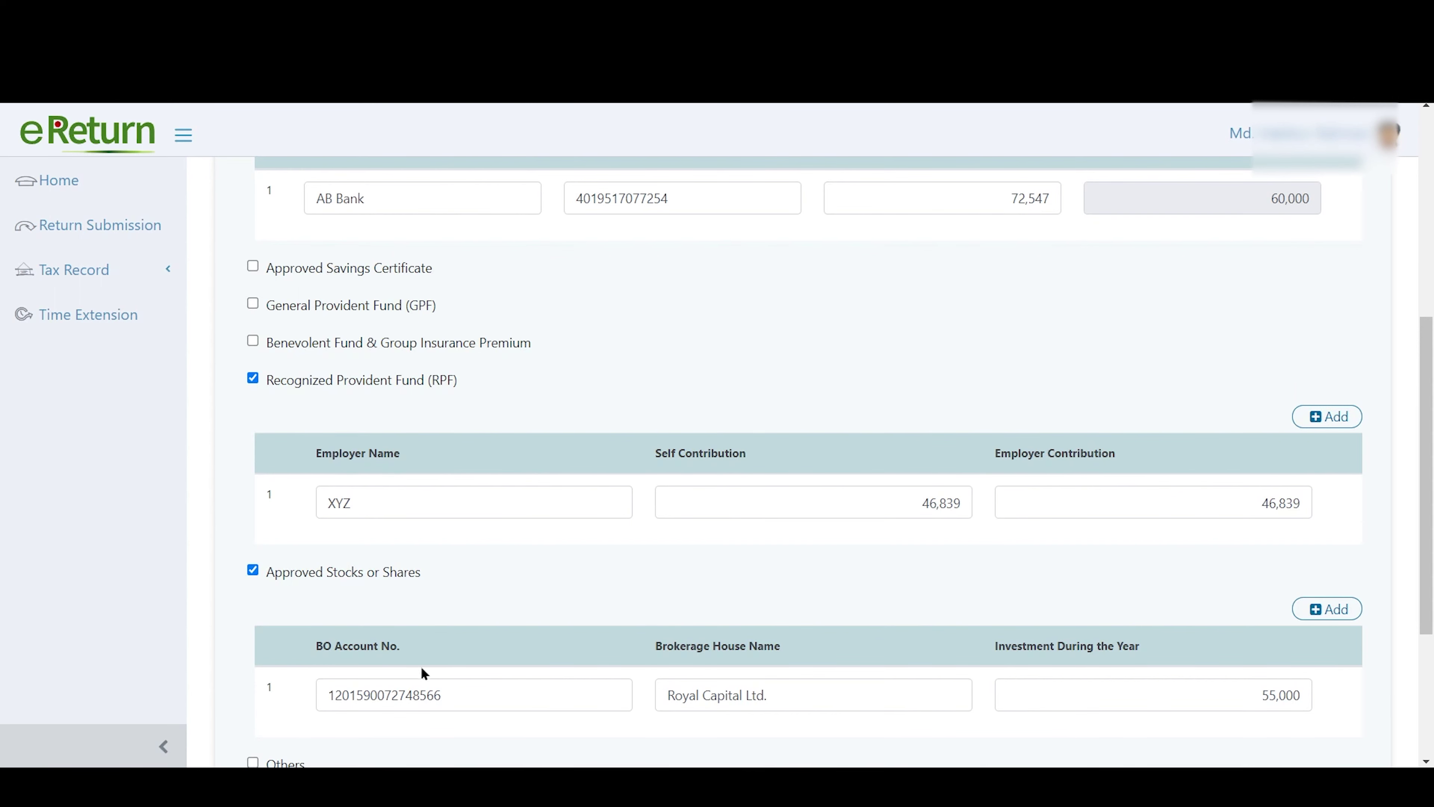
scroll(468, 668, "down", 3)
scroll(429, 471, "up", 3)
scroll(426, 471, "down", 3)
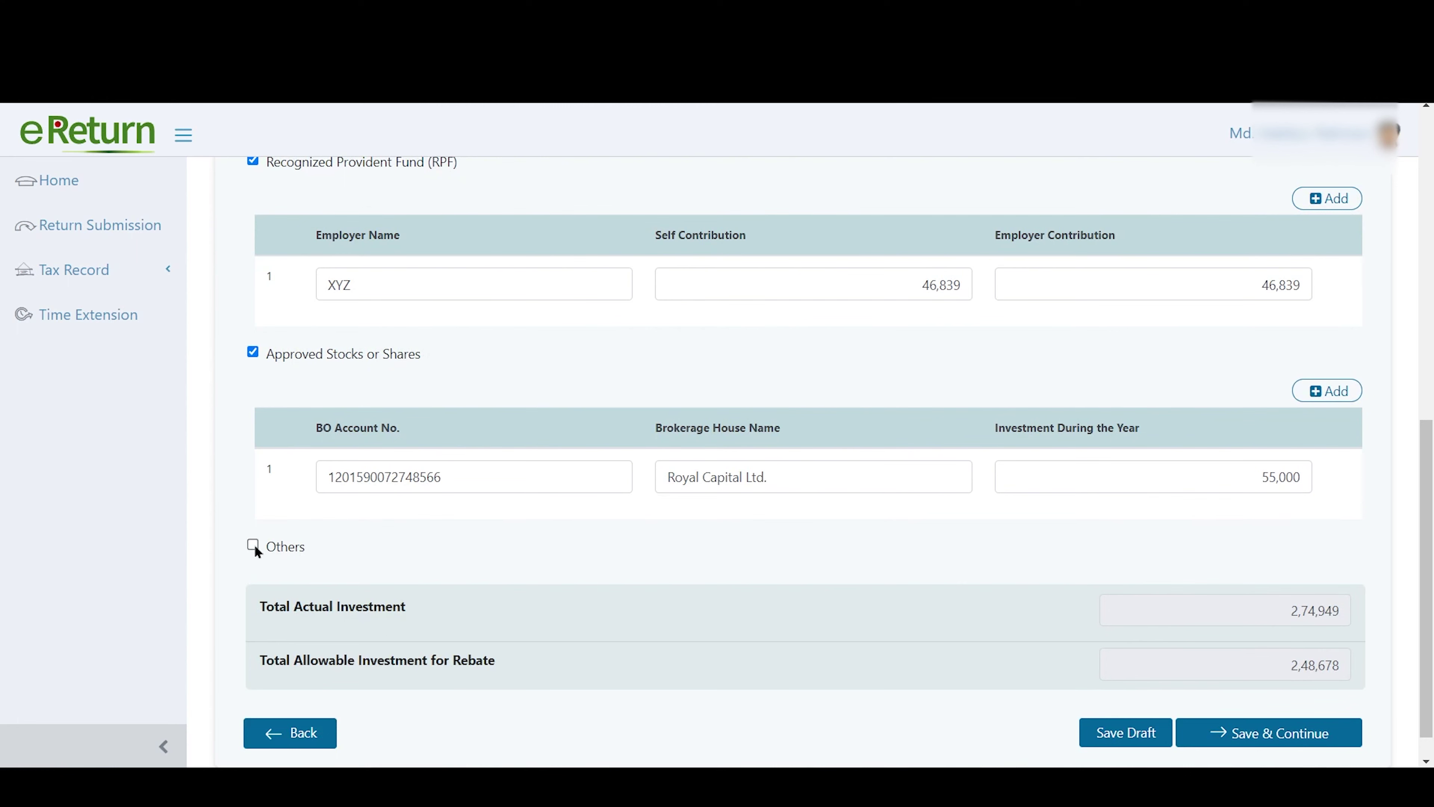
left_click(253, 546)
left_click(254, 545)
scroll(418, 556, "up", 3)
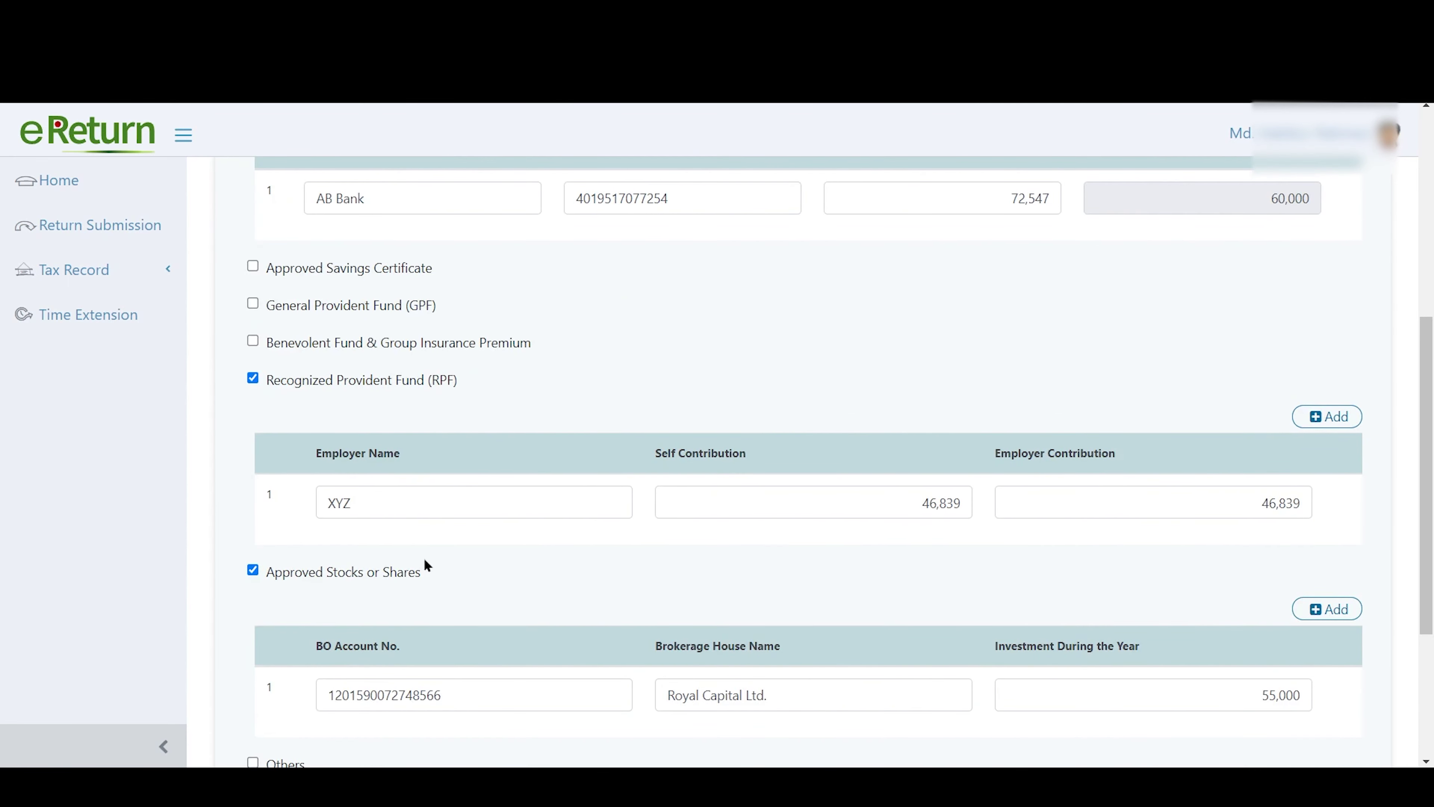
scroll(388, 488, "down", 3)
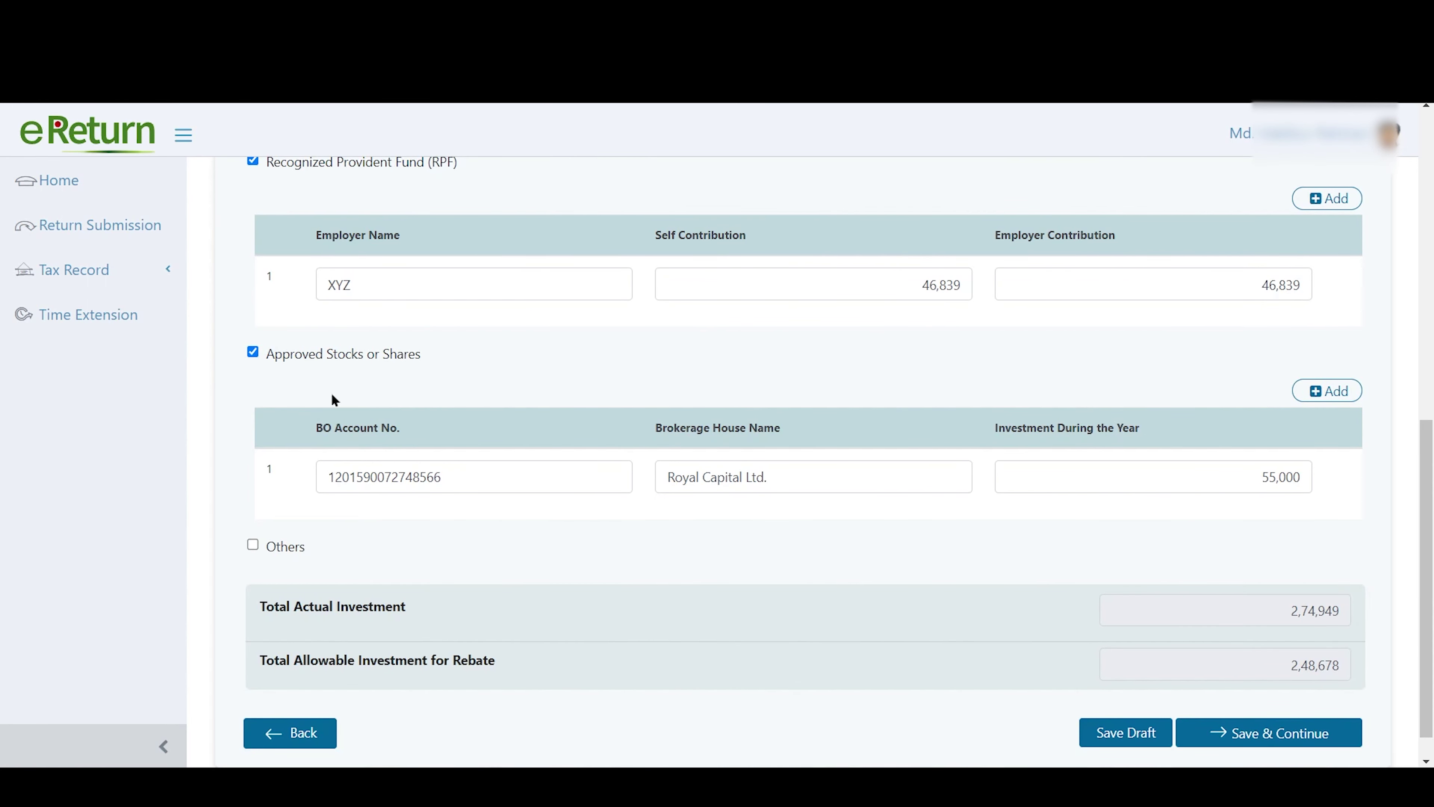
Step: Set the shares Investment During the Year to 48,214 and confirm total allowable investment of 2,41,892
left_click(480, 473)
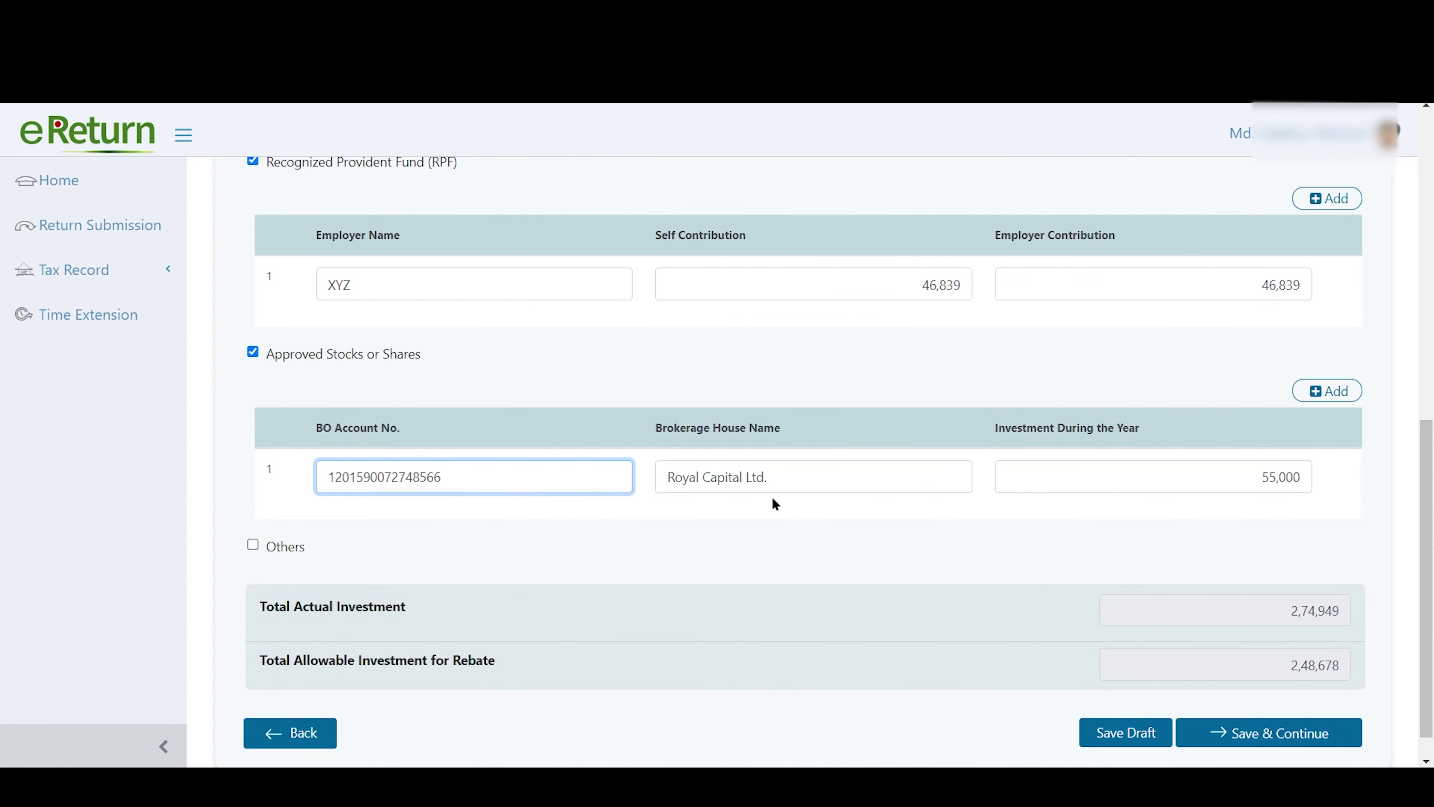
left_click(787, 479)
left_click(1127, 476)
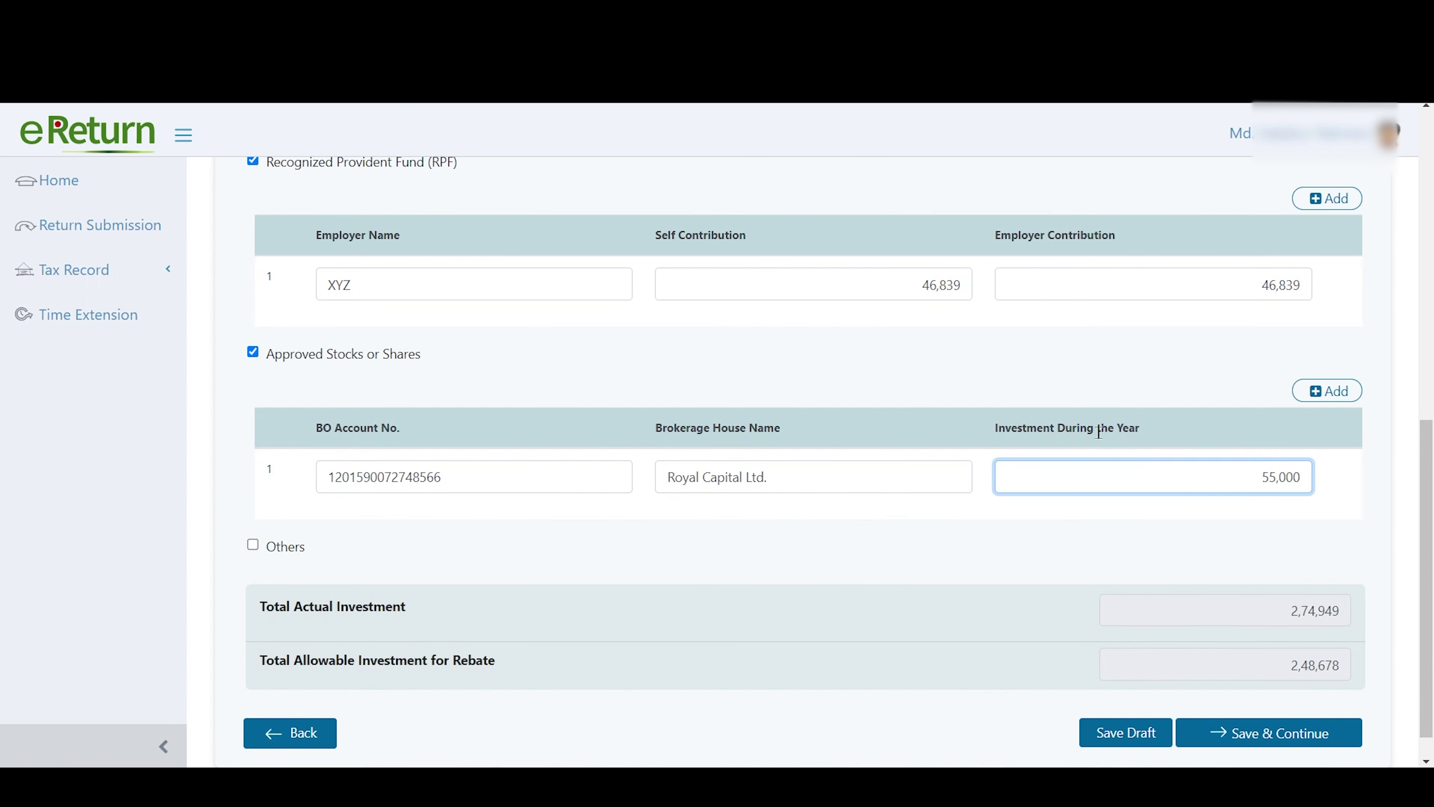
type("48214")
key("Tab")
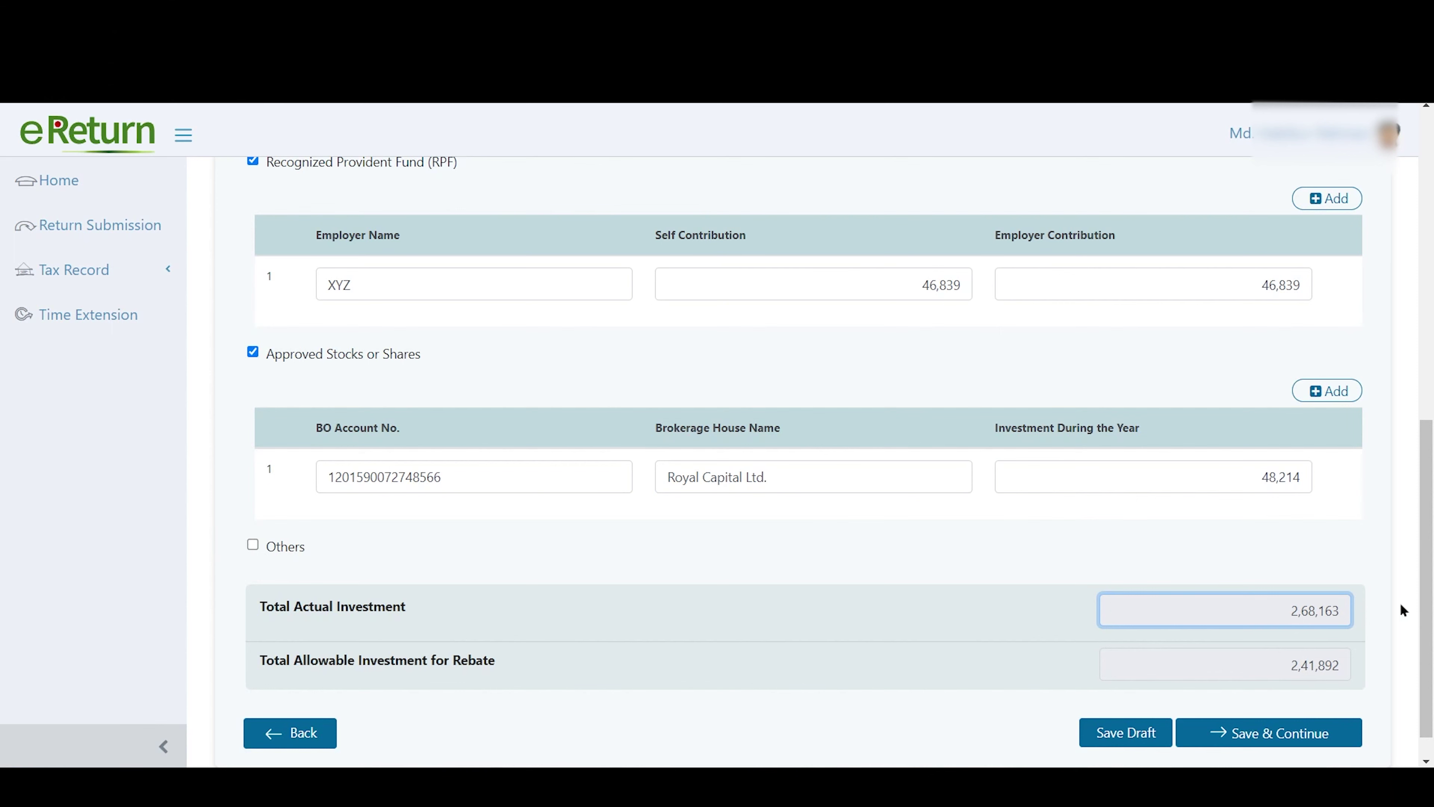
left_click(1279, 670)
left_click_drag(1287, 667, 1343, 667)
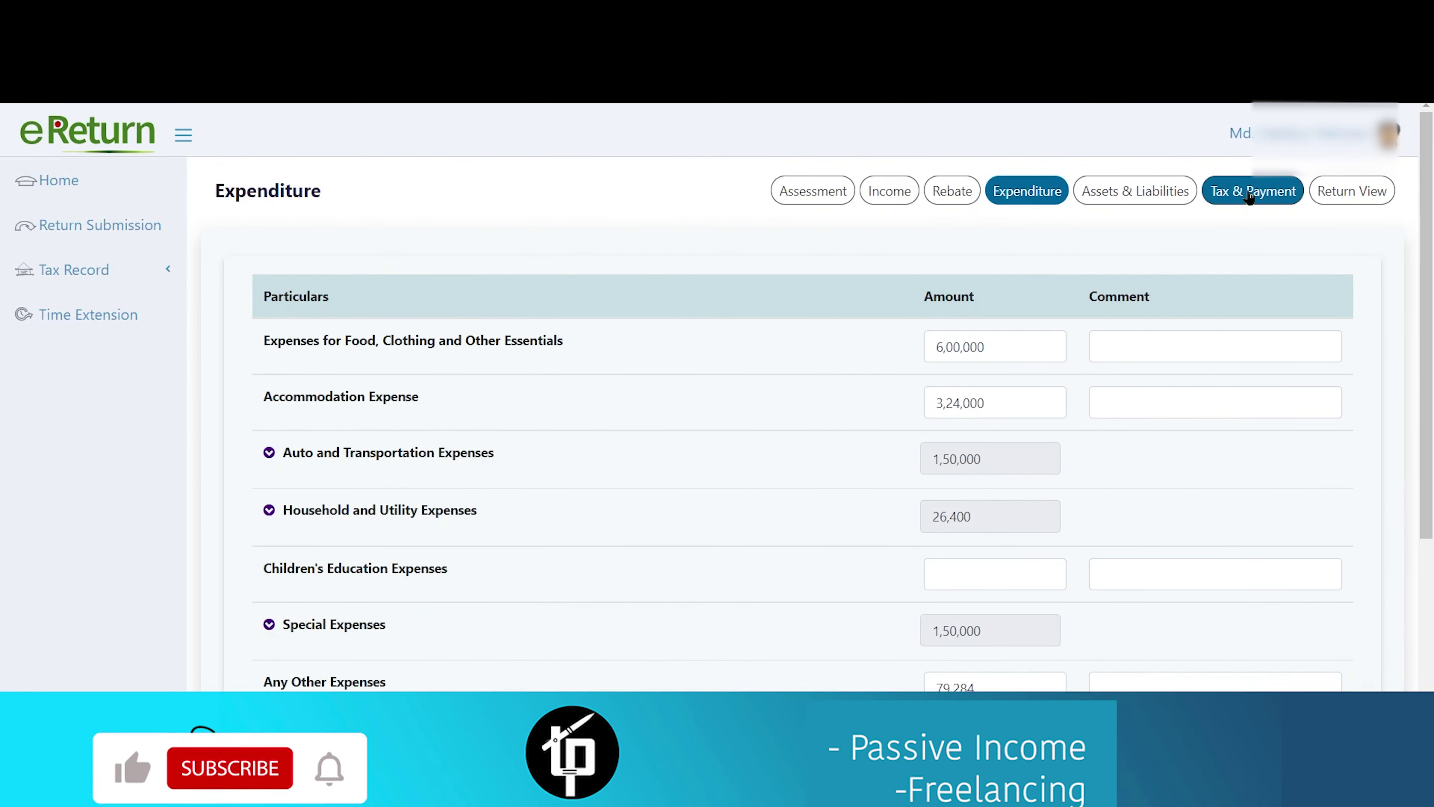
Step: Review the Tax & Payment computation: 76,631 gross tax, 36,284 investment rebate, 40,347 total payable
left_click(1246, 192)
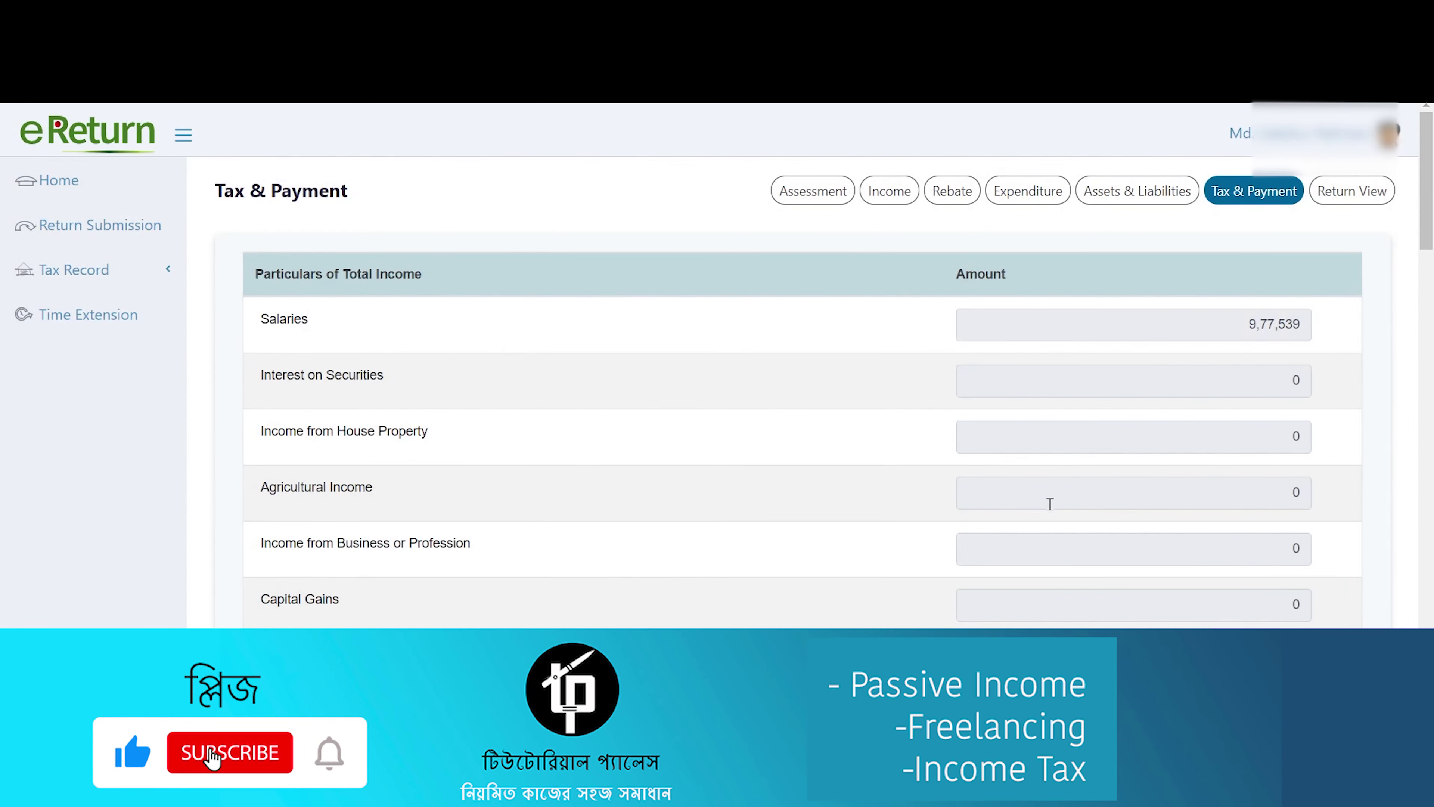
scroll(1191, 410, "down", 10)
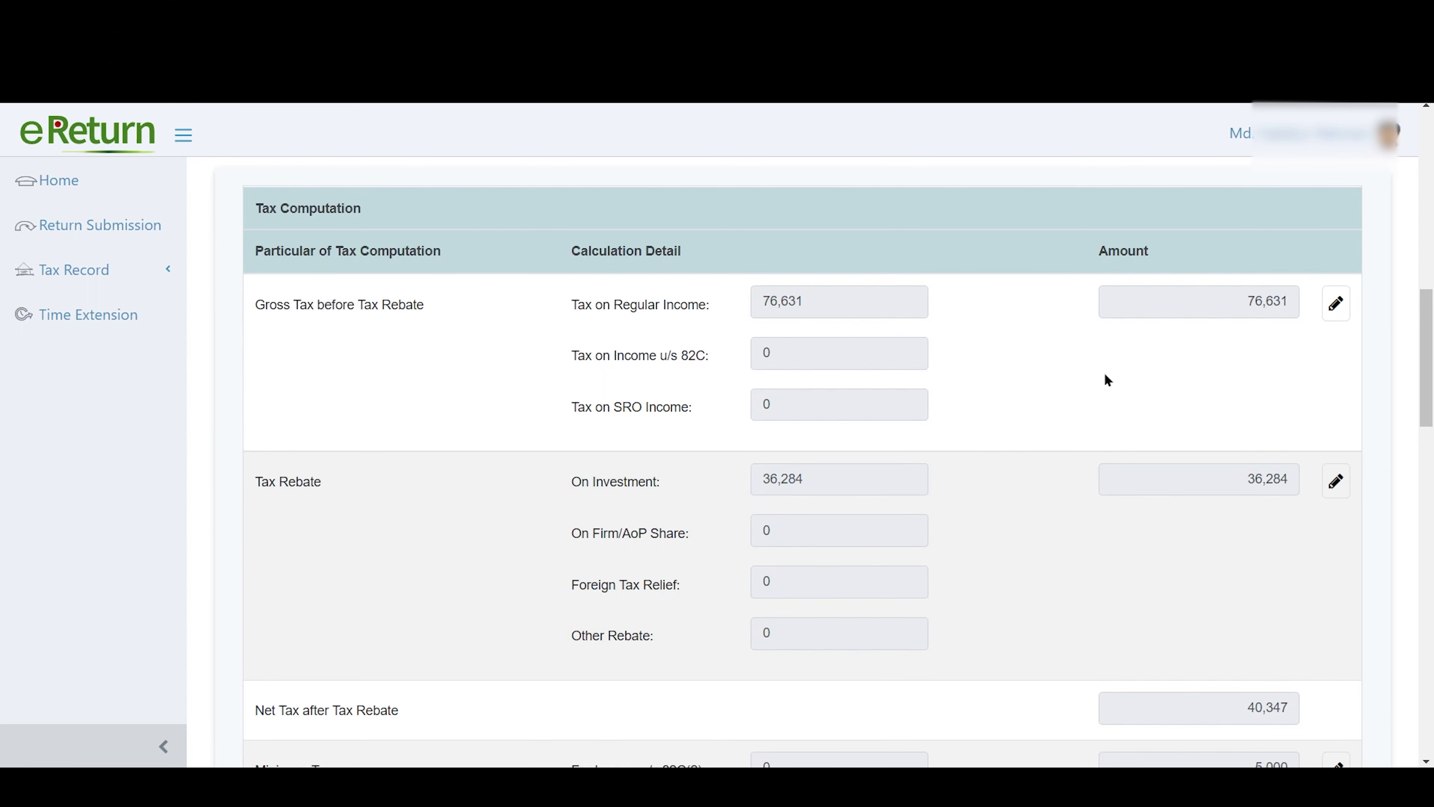
scroll(1092, 418, "down", 2)
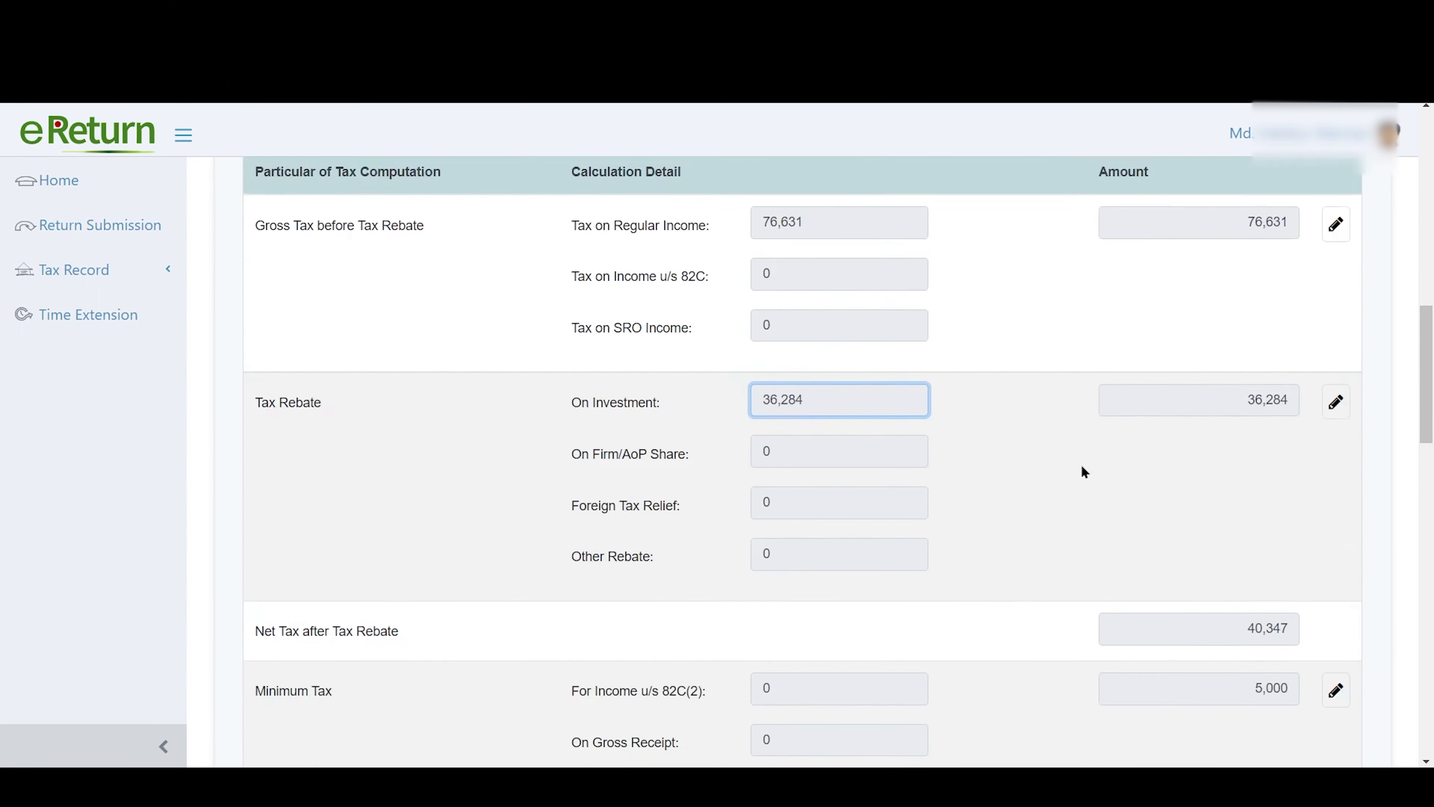
scroll(1081, 465, "up", 5)
scroll(1081, 465, "up", 3)
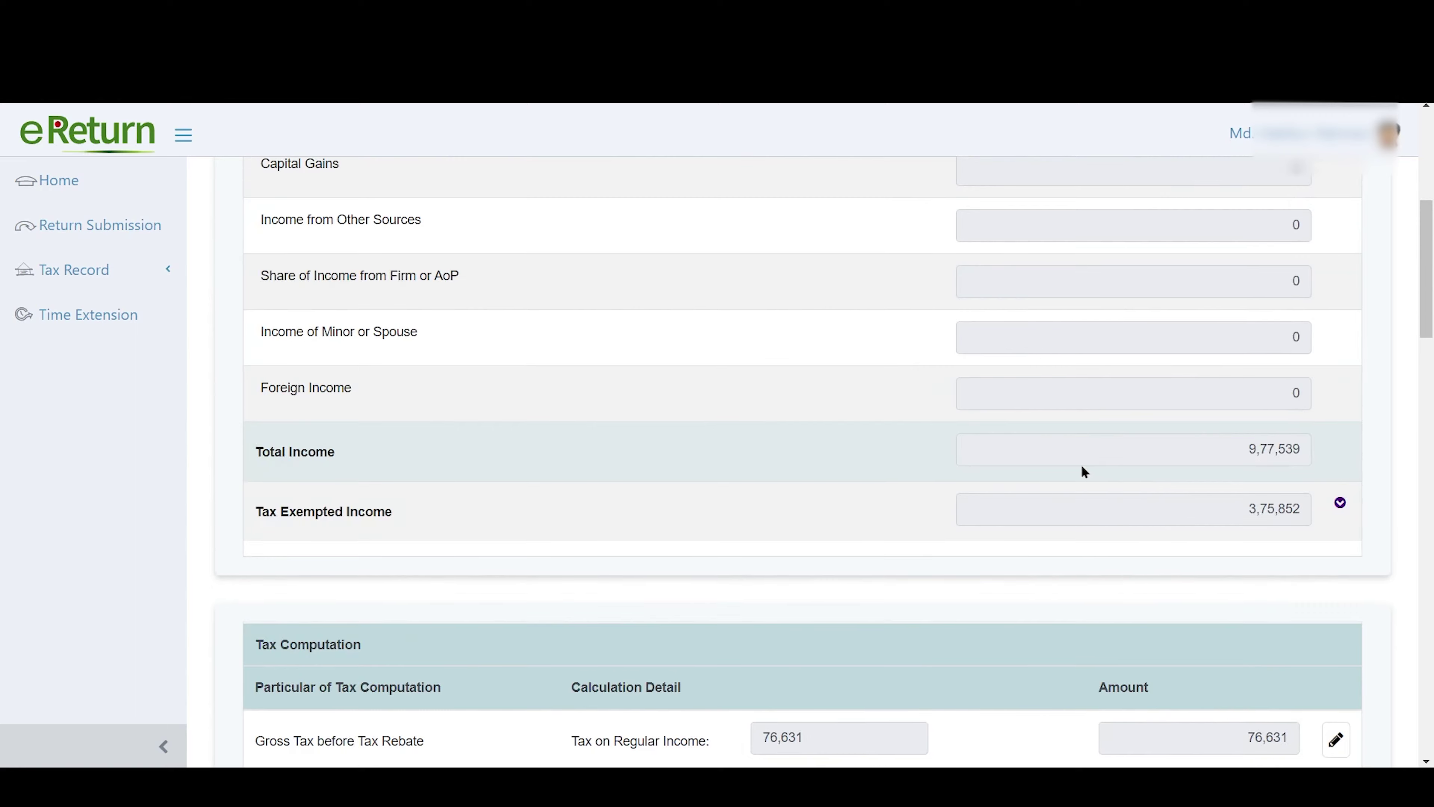
scroll(1081, 464, "down", 8)
scroll(1082, 465, "down", 3)
scroll(1082, 466, "down", 4)
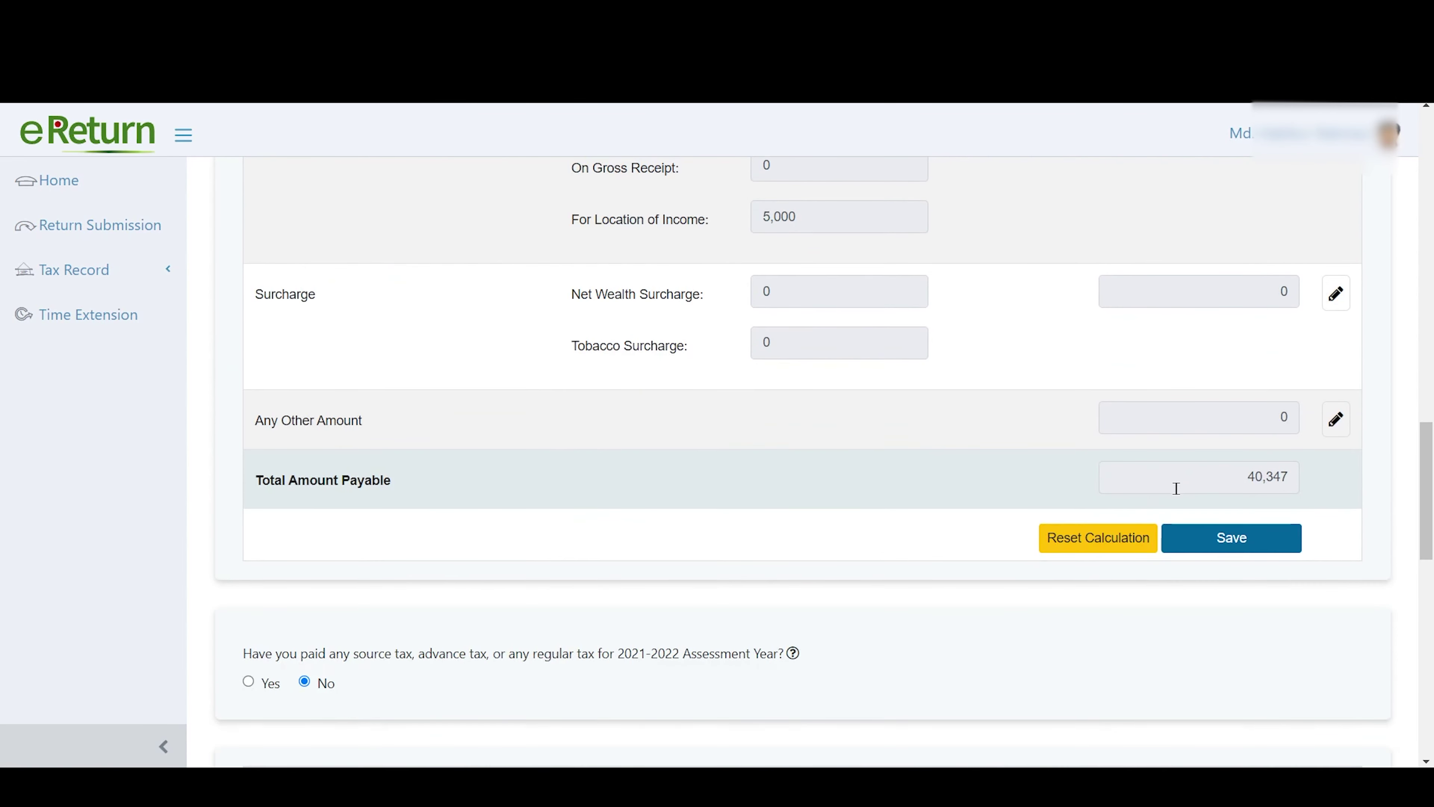